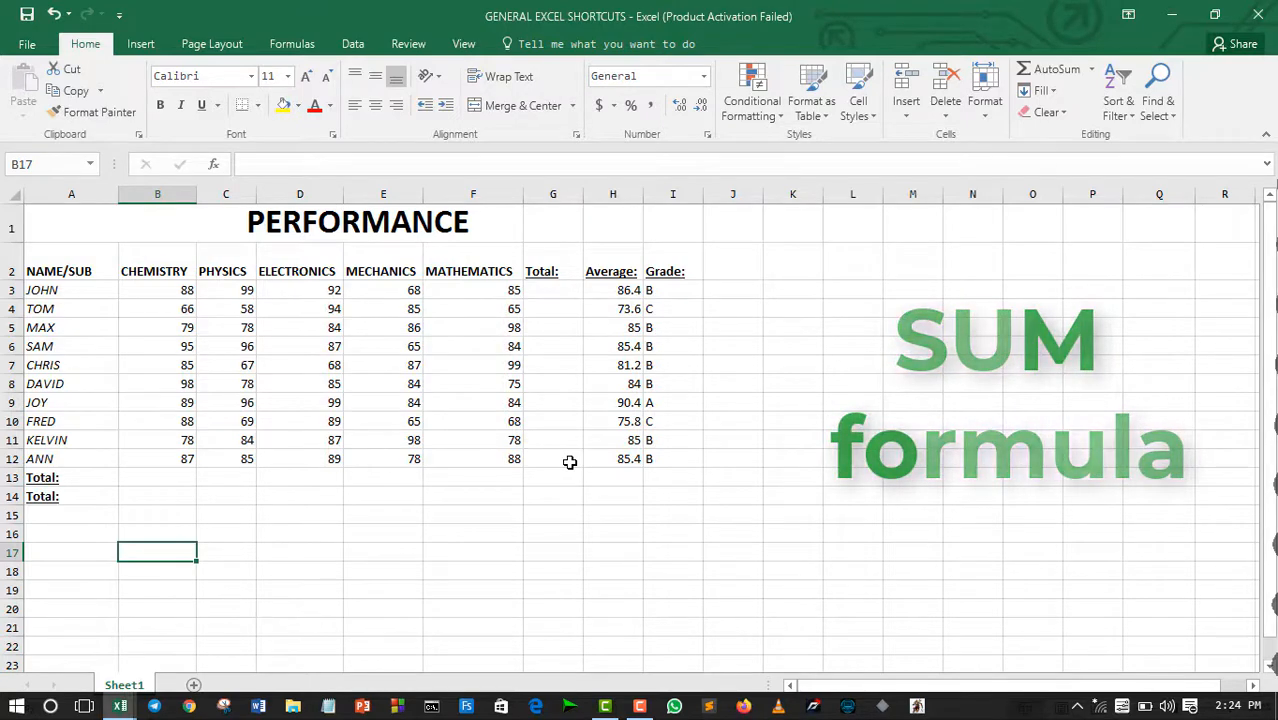
# Step: Enter the formula =SUM(B3:F3) in the Total cell G3 to add up the marks in the first student row
pyautogui.click(551, 291)
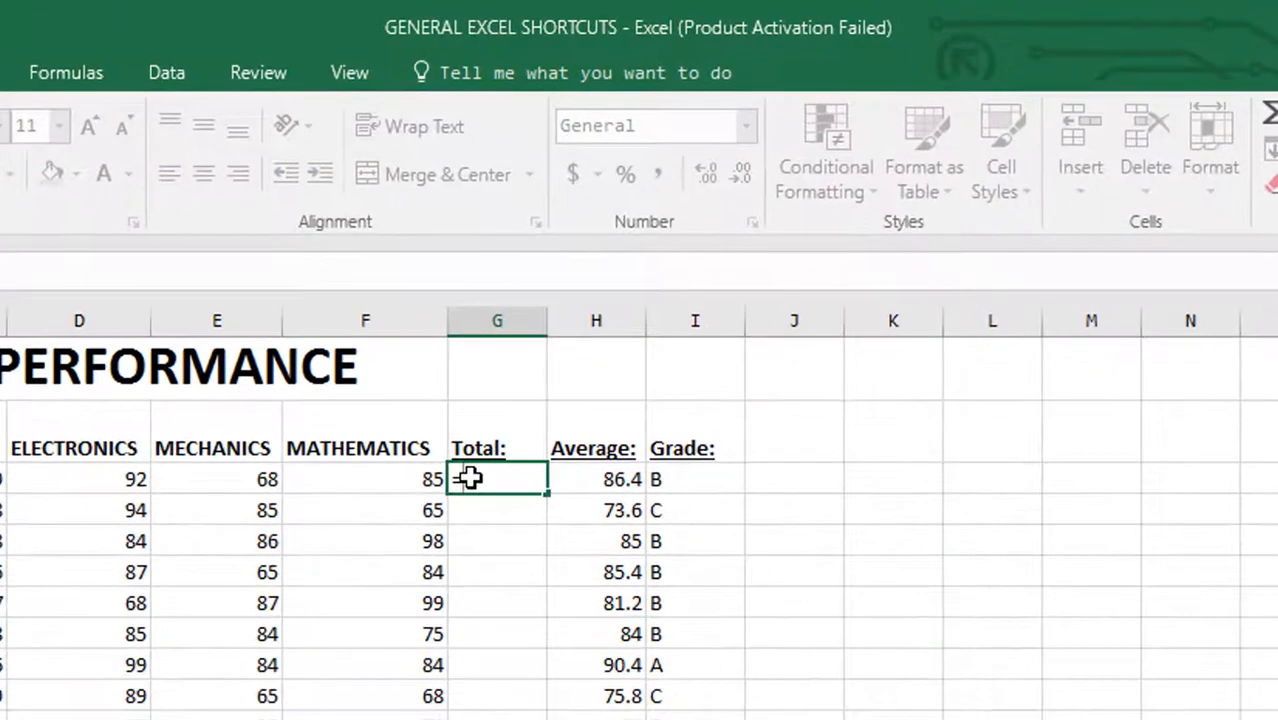
pyautogui.write('=sum')
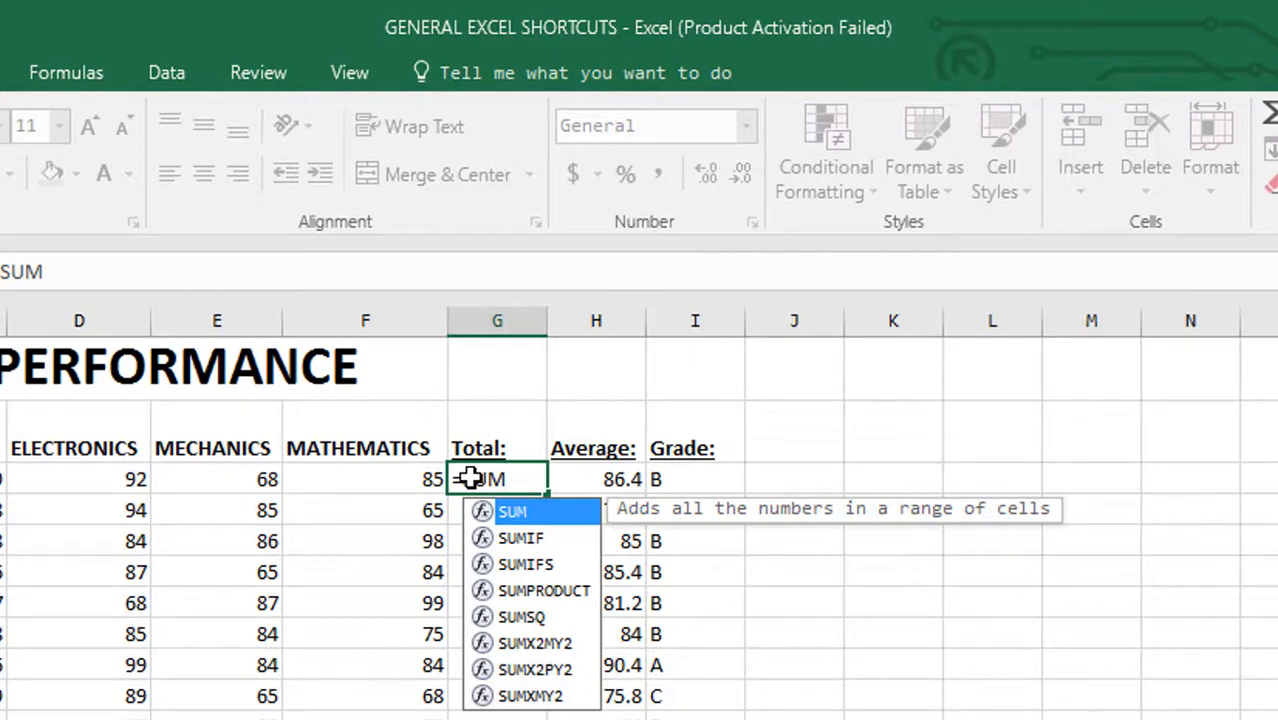
pyautogui.write('(')
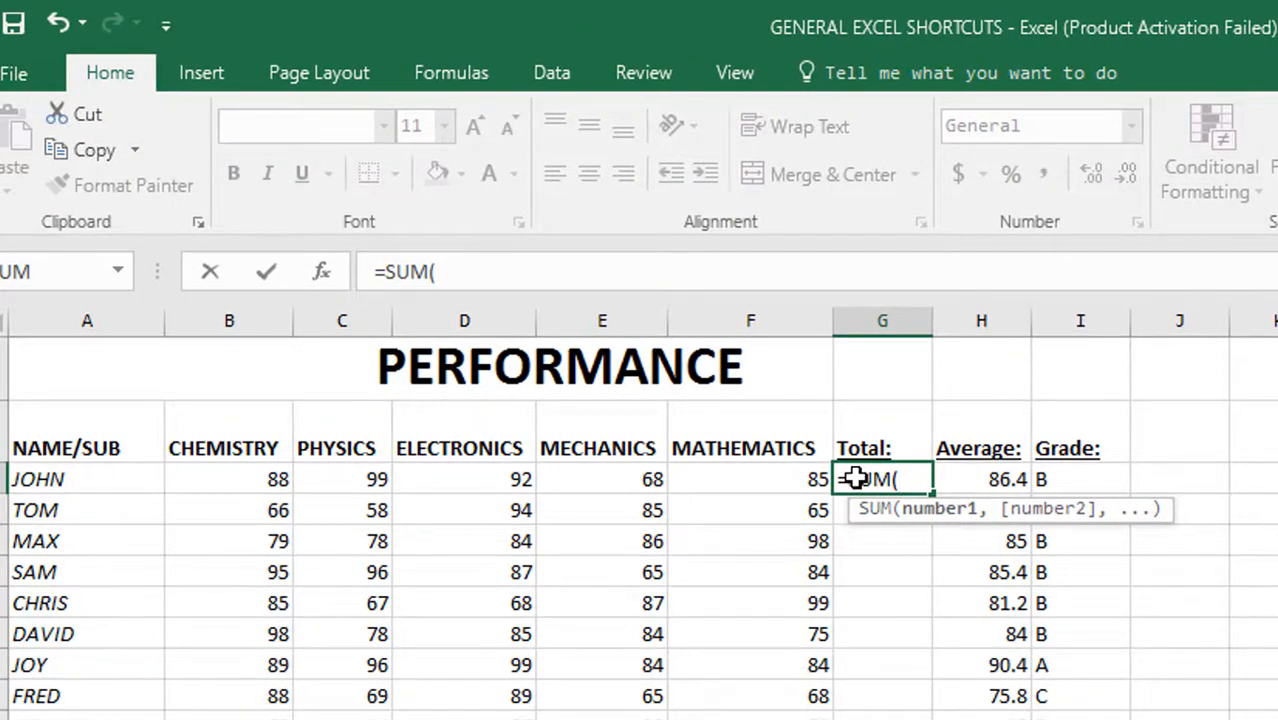
pyautogui.write('B3')
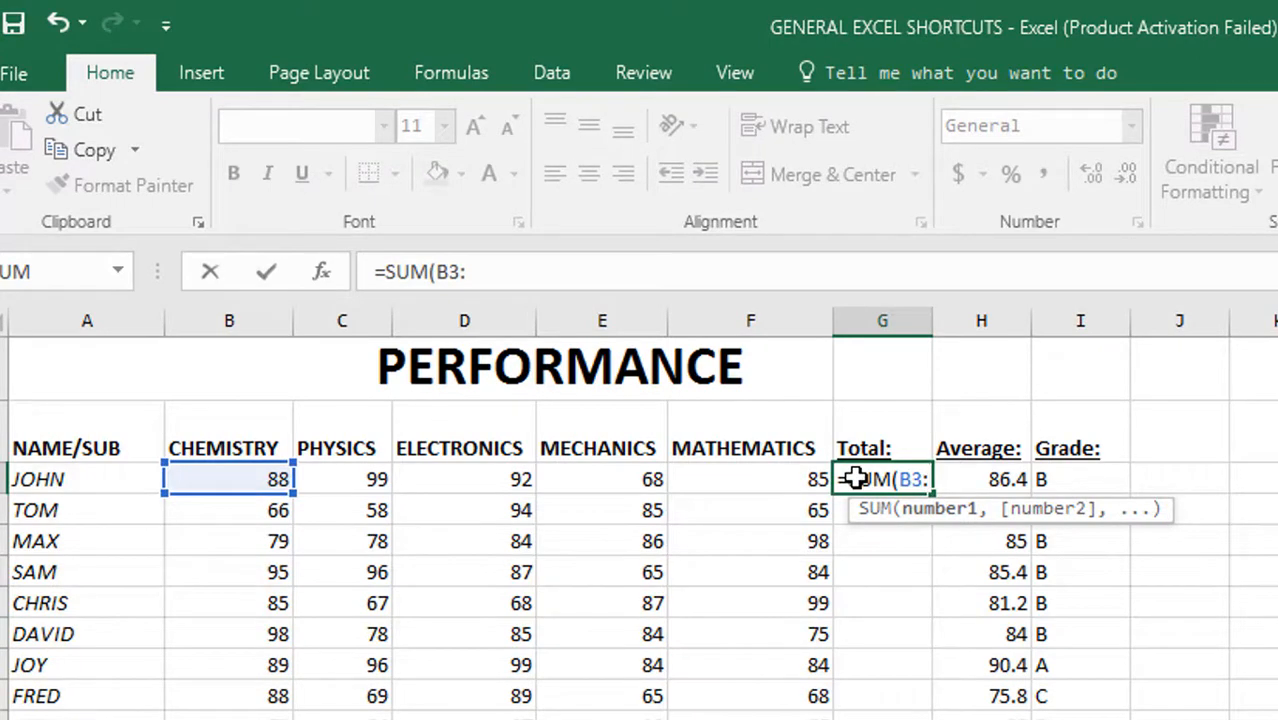
pyautogui.write(':F3')
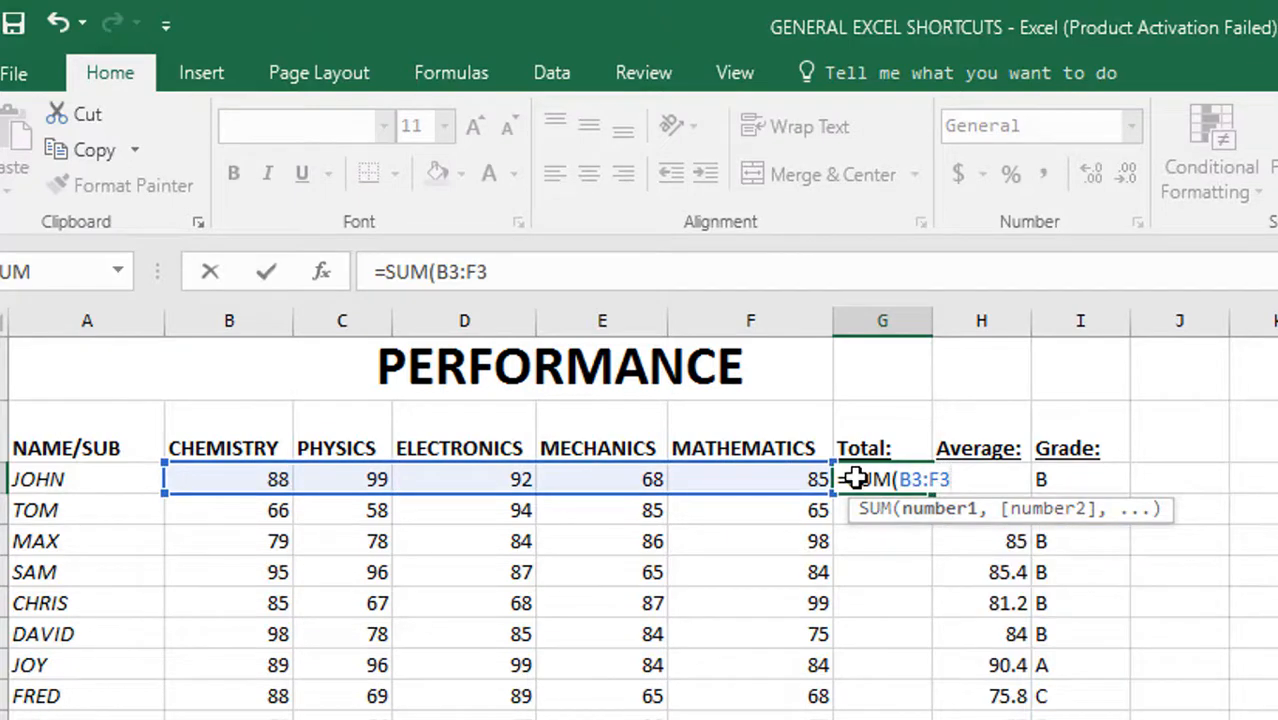
pyautogui.write(')')
pyautogui.press('Return')
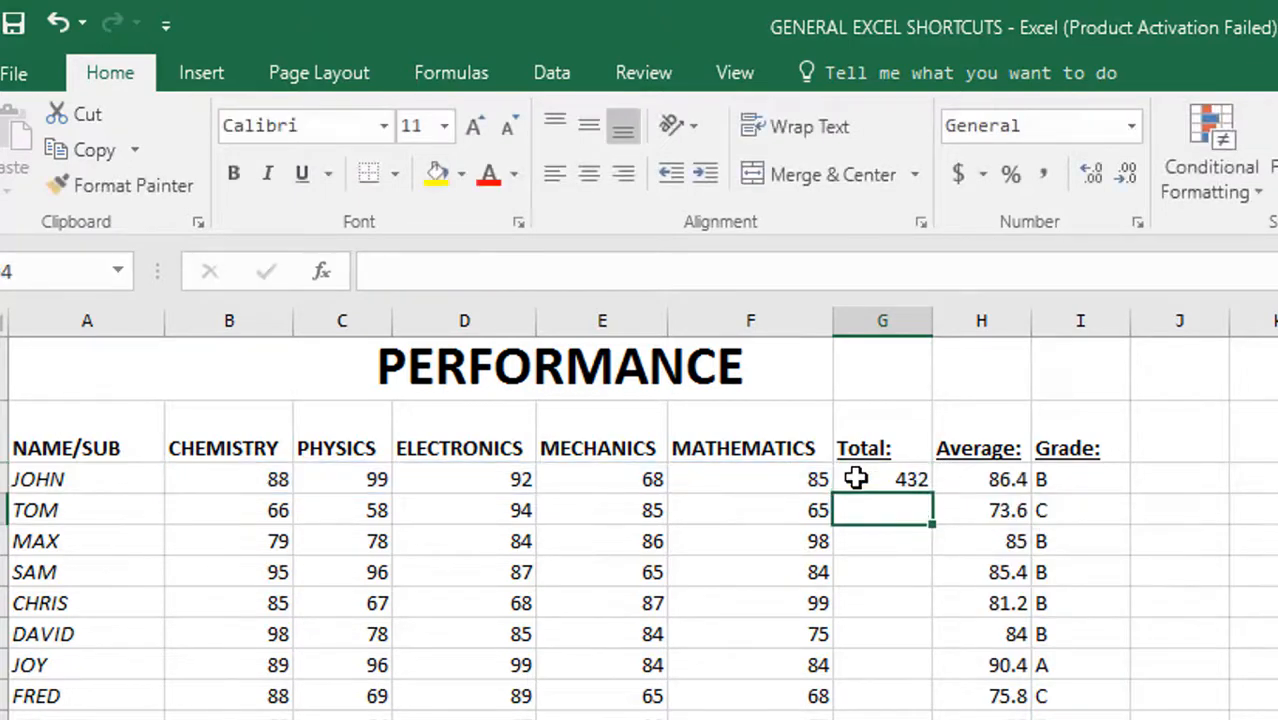
# Step: Delete the whole SUM formula from cell G3, leaving the cell empty
pyautogui.click(856, 479)
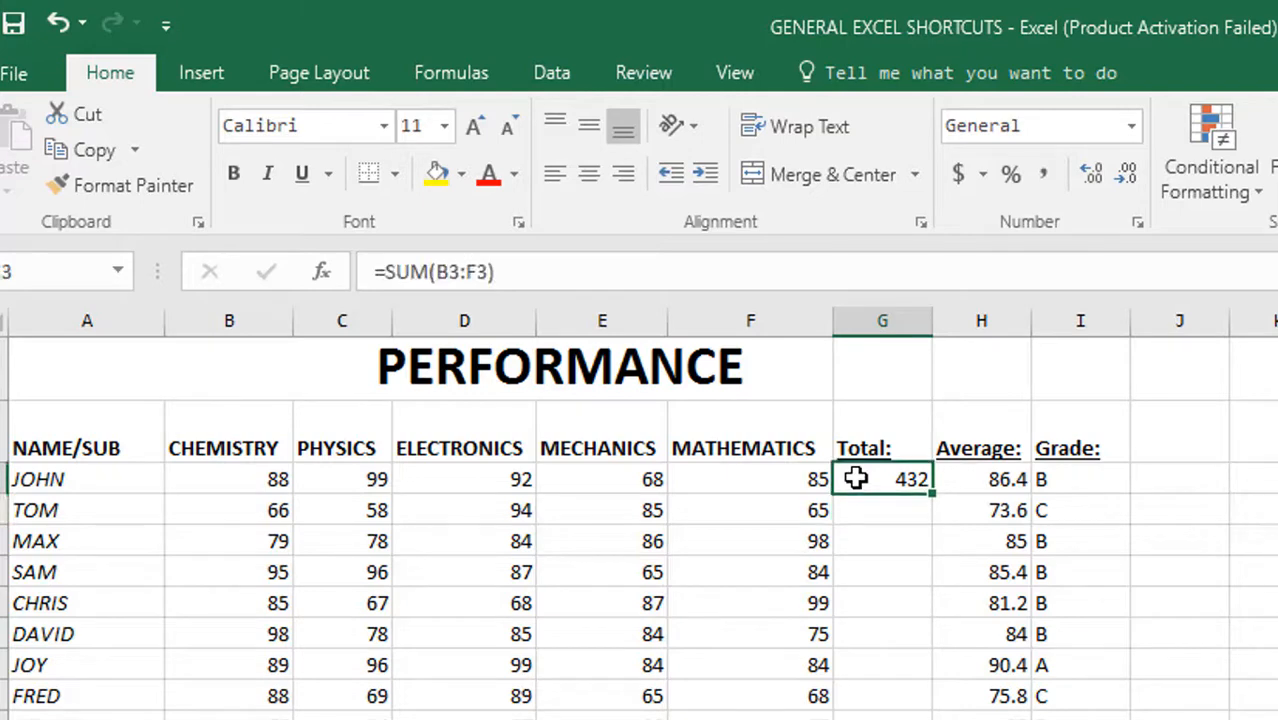
pyautogui.doubleClick(905, 479)
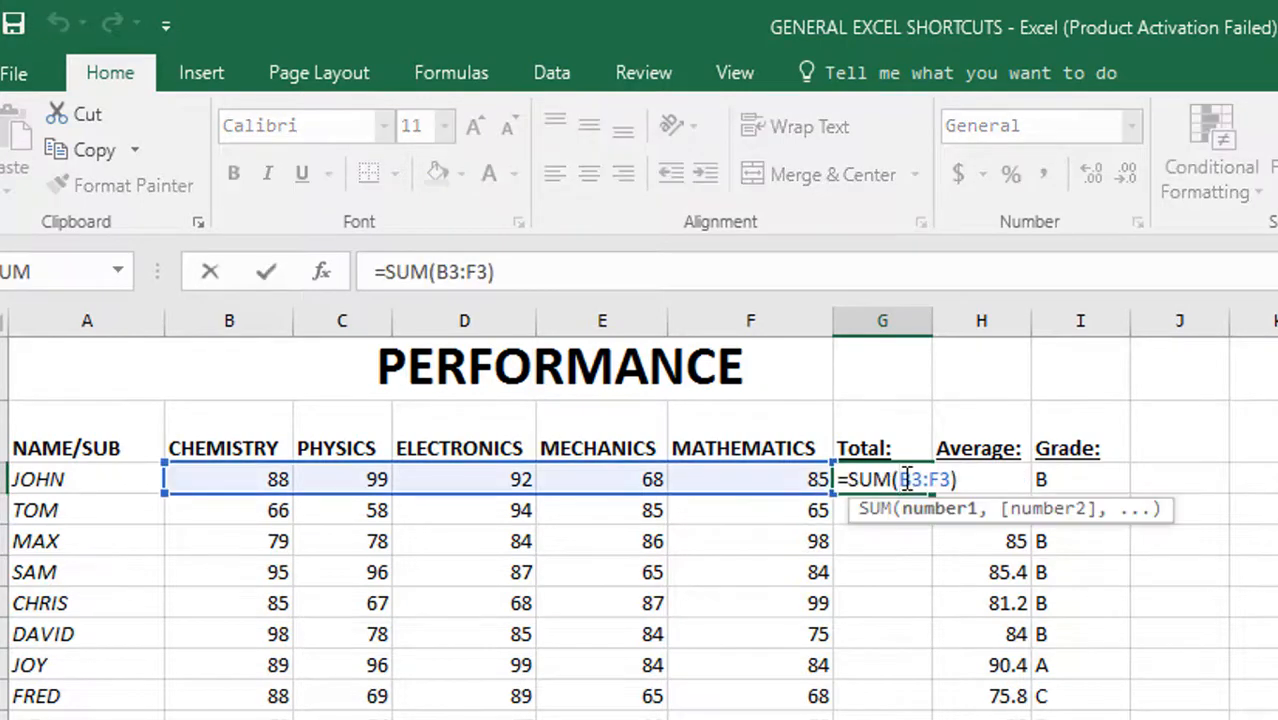
pyautogui.moveTo(956, 479); pyautogui.dragTo(843, 479)
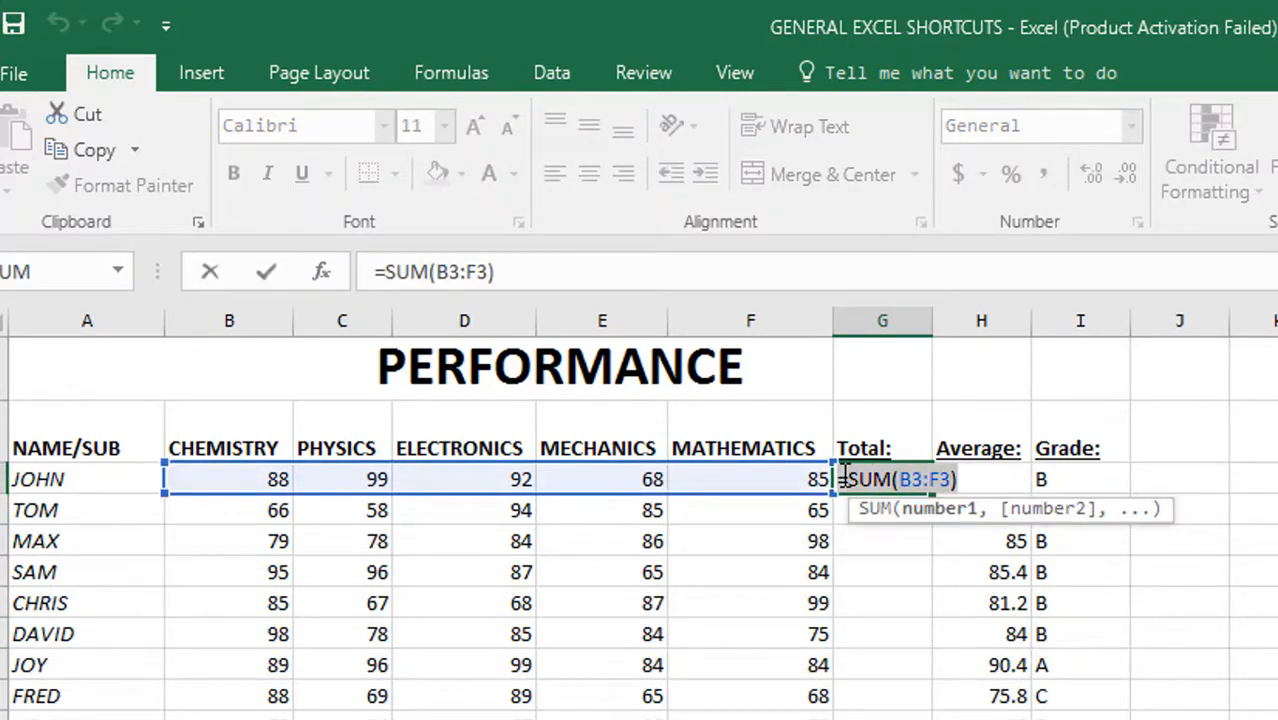
pyautogui.press('BackSpace')
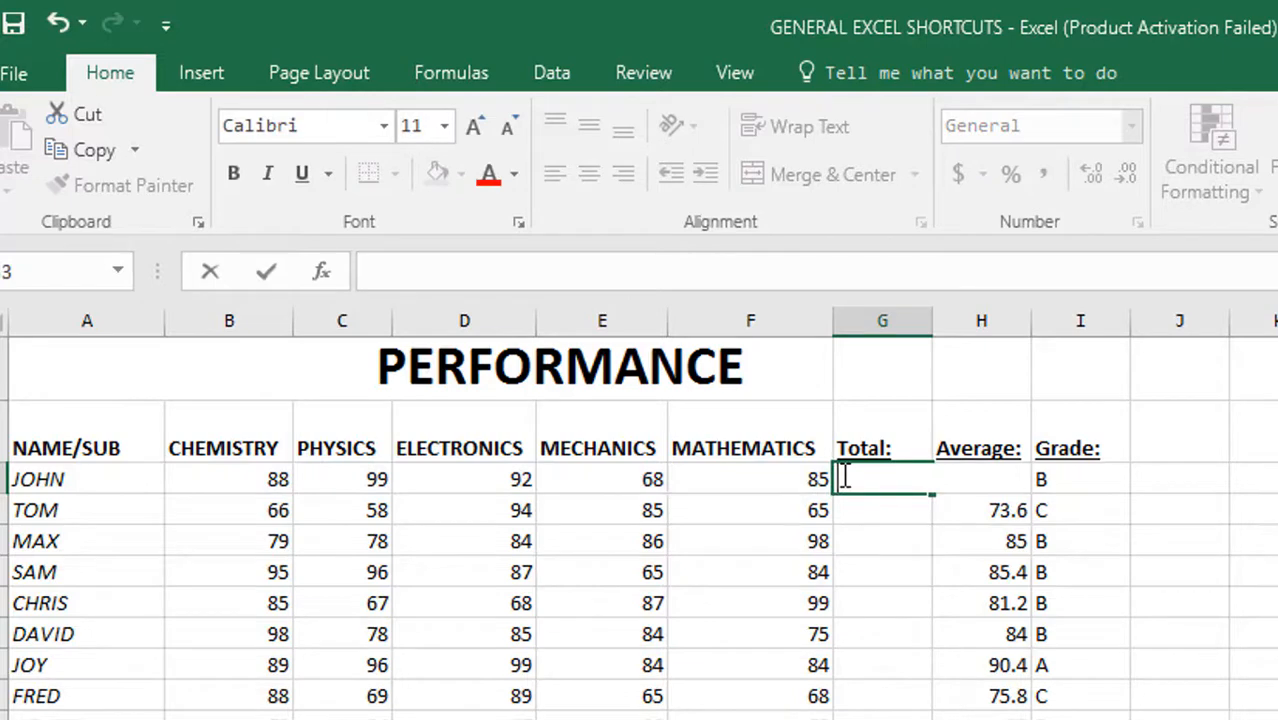
pyautogui.click(864, 570)
# Step: Total B3:F3 in cell G3 with AutoSum and fill the formula down the Total column to G12
pyautogui.click(860, 482)
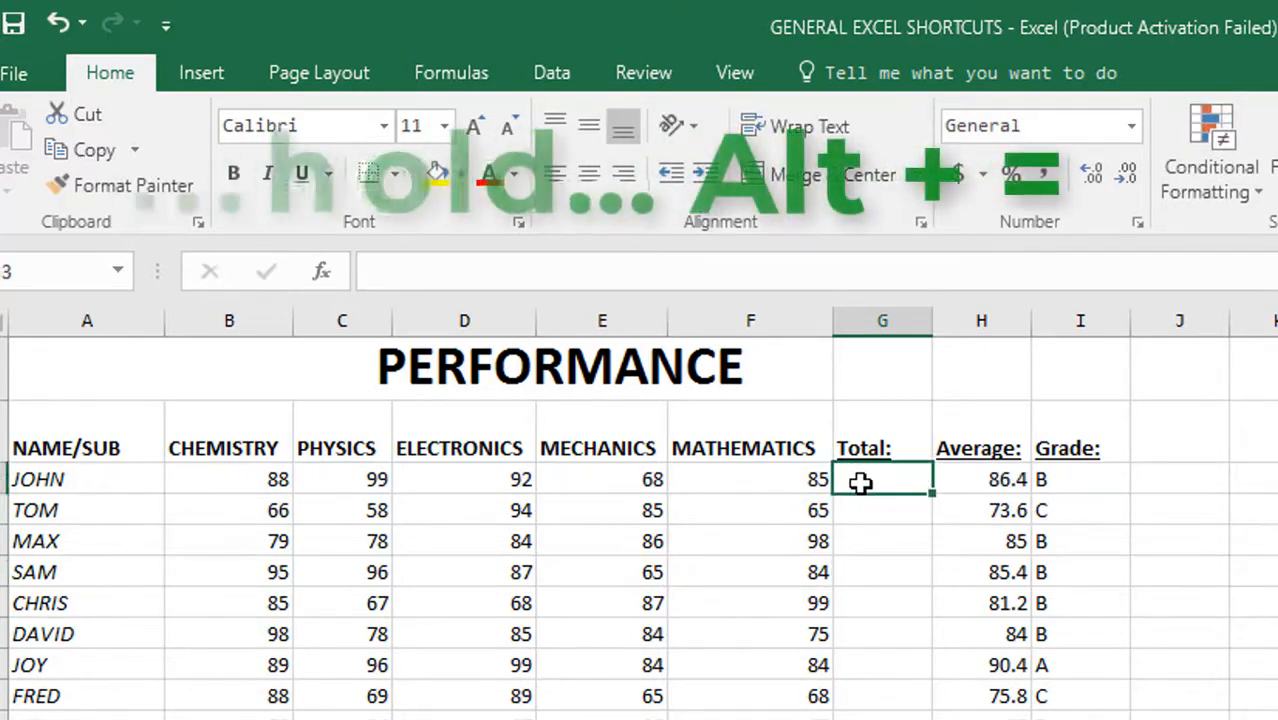
pyautogui.hotkey('alt', '=')
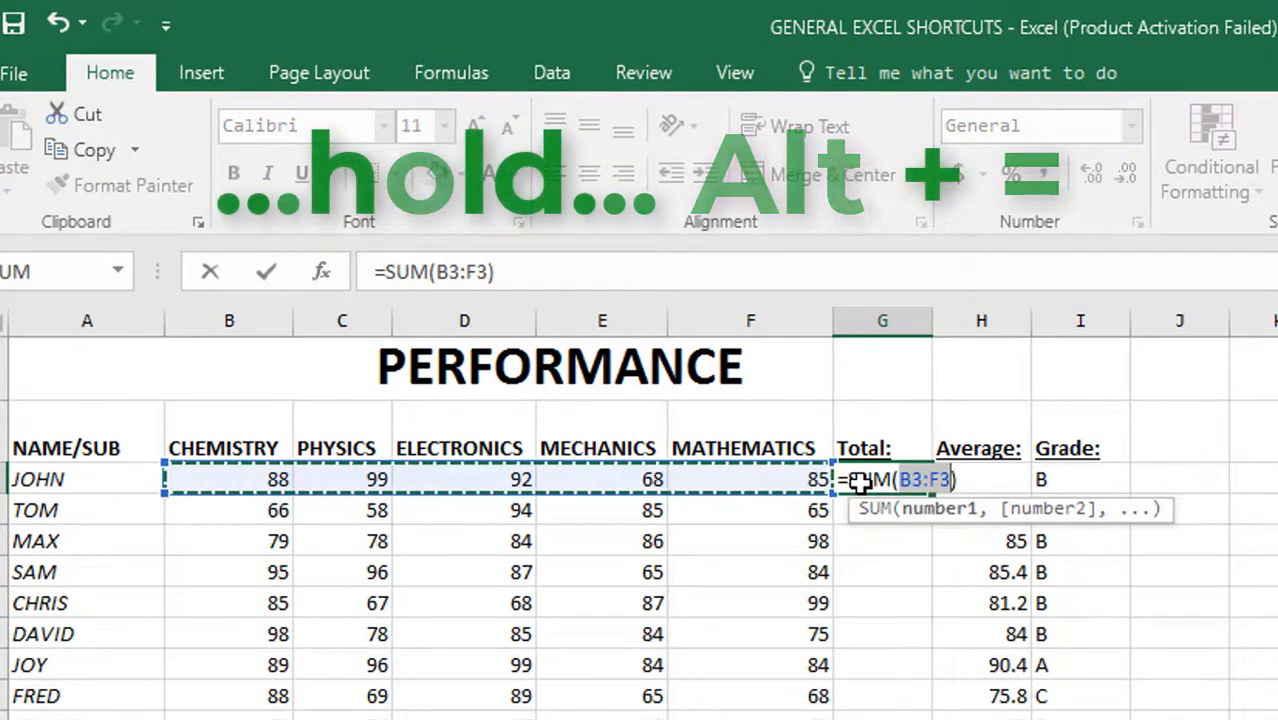
pyautogui.press('Return')
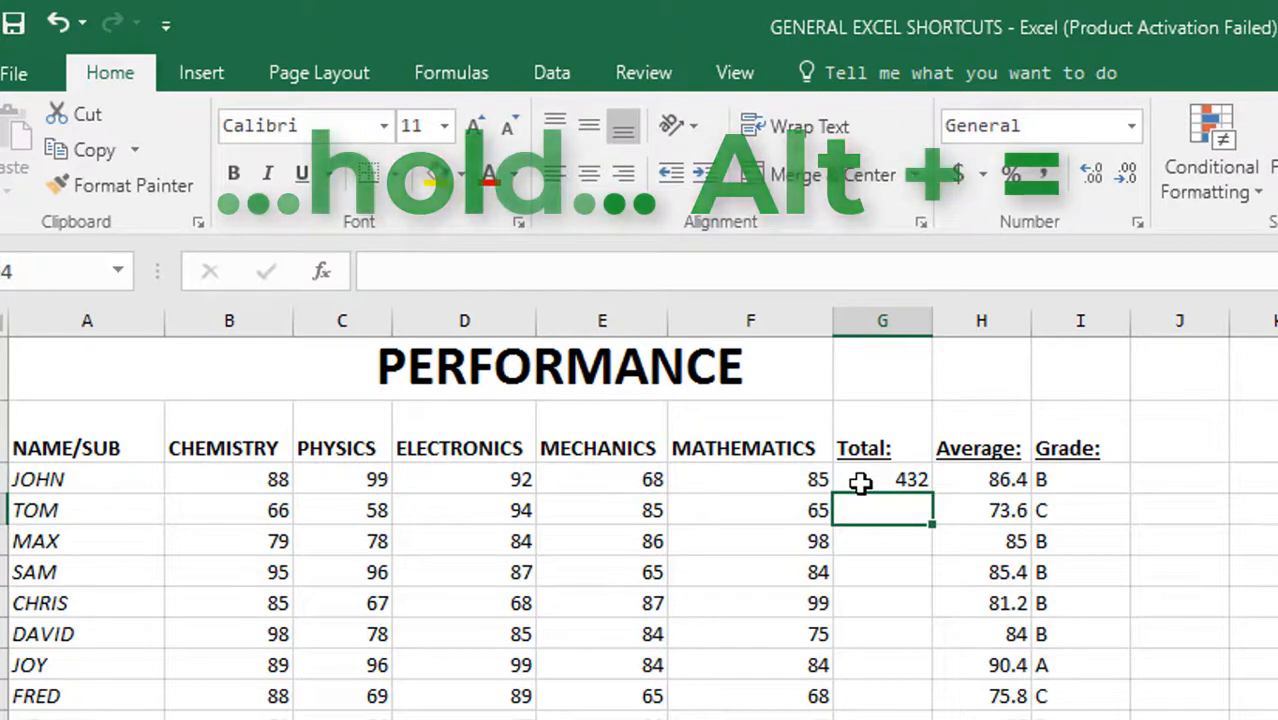
pyautogui.click(873, 478)
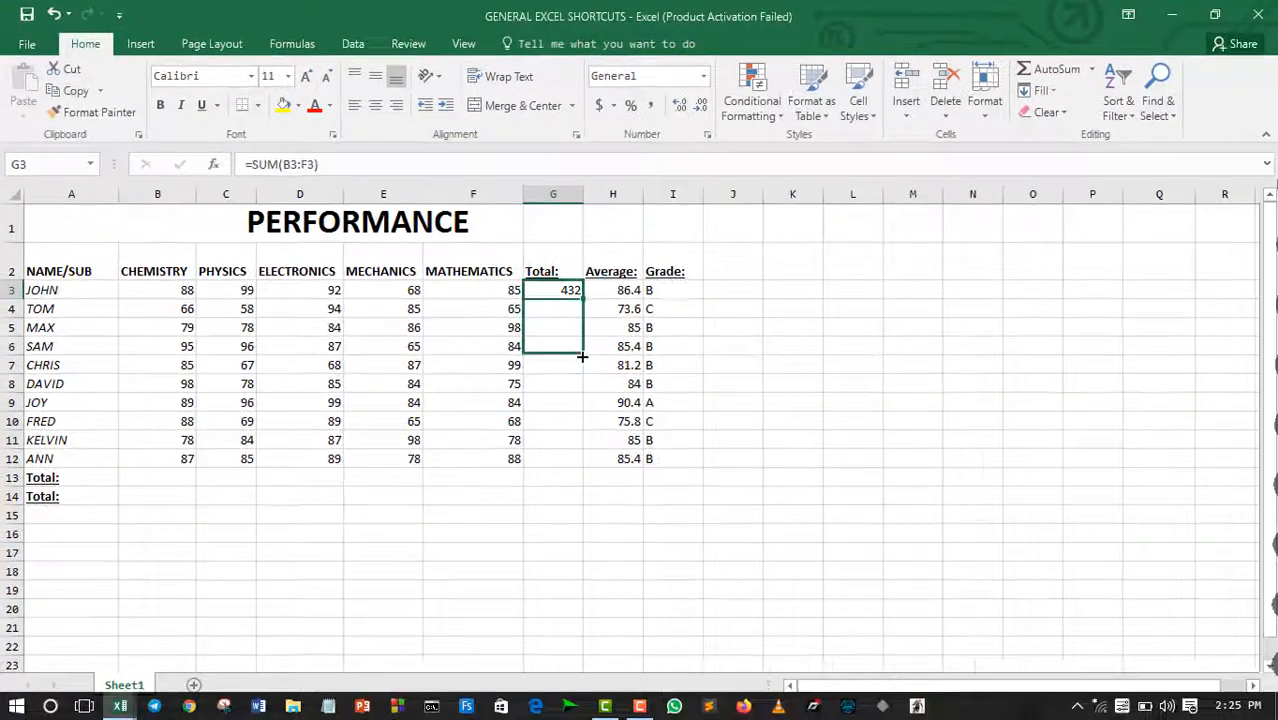
pyautogui.moveTo(930, 500); pyautogui.dragTo(929, 719)
pyautogui.moveTo(581, 439); pyautogui.dragTo(580, 466)
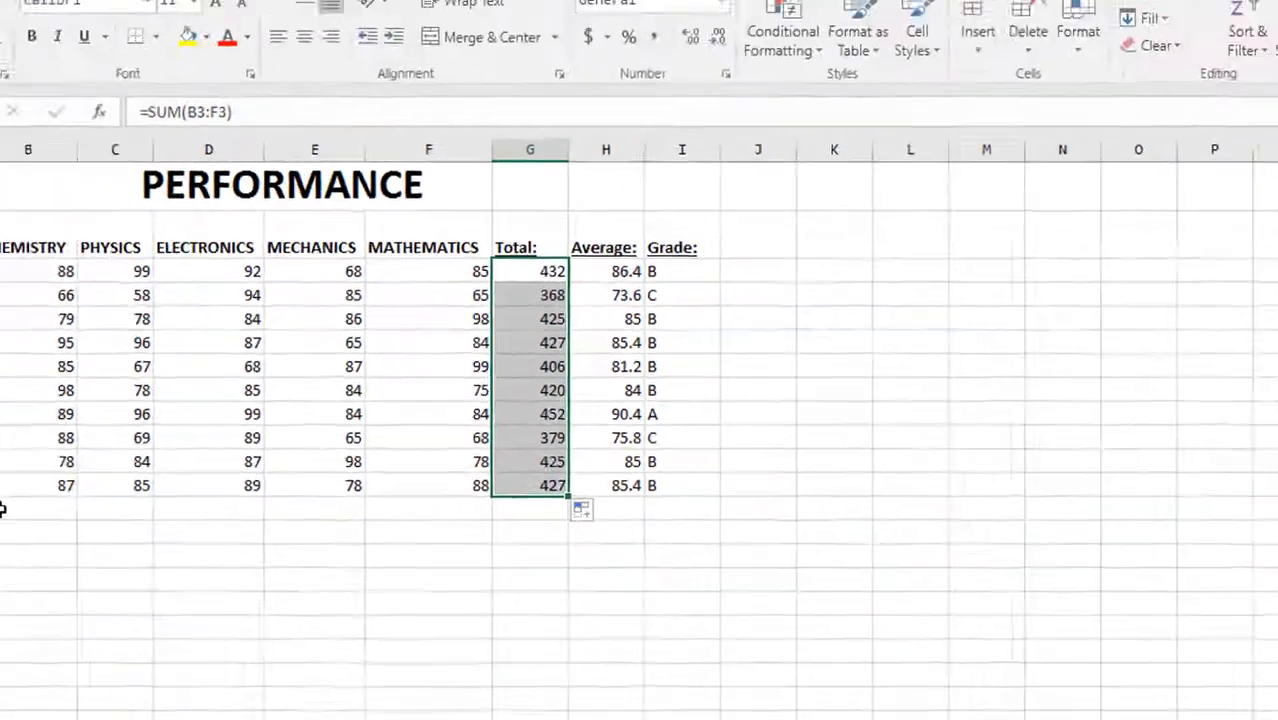
# Step: Total the Chemistry marks B3:B12 in cell B13 with AutoSum and fill the formula across to F13
pyautogui.click(30, 508)
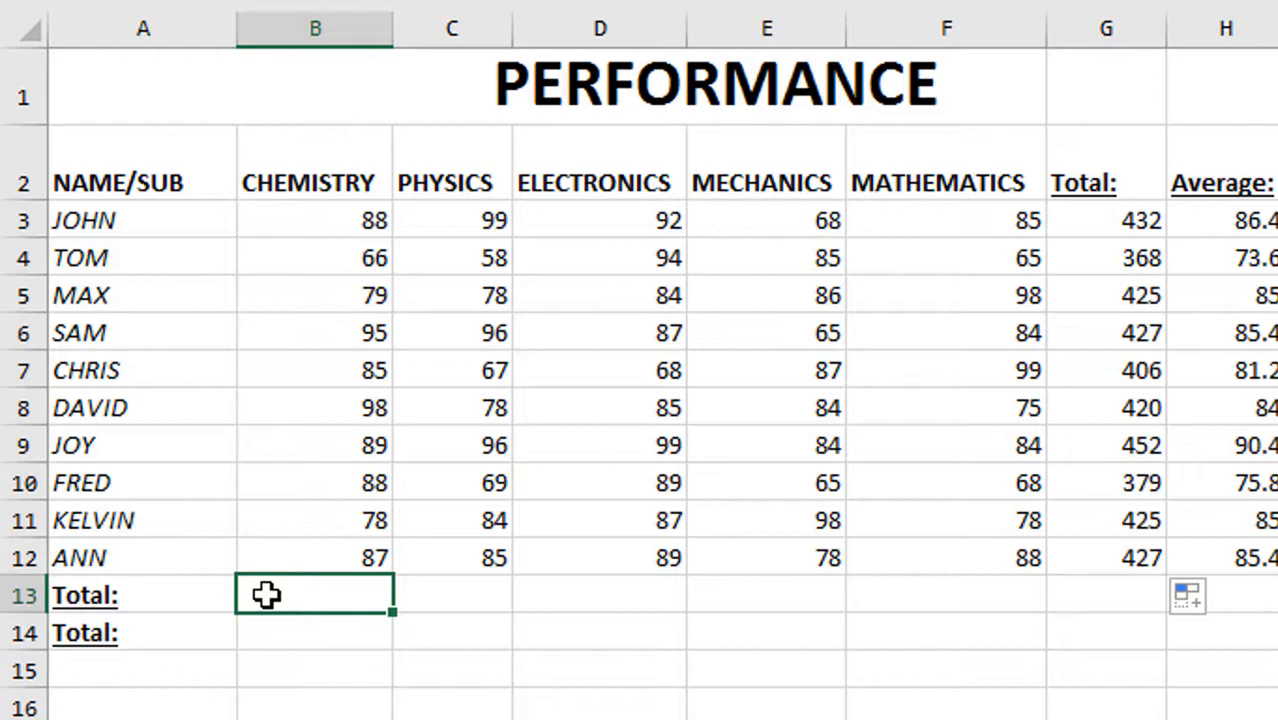
pyautogui.hotkey('alt', '=')
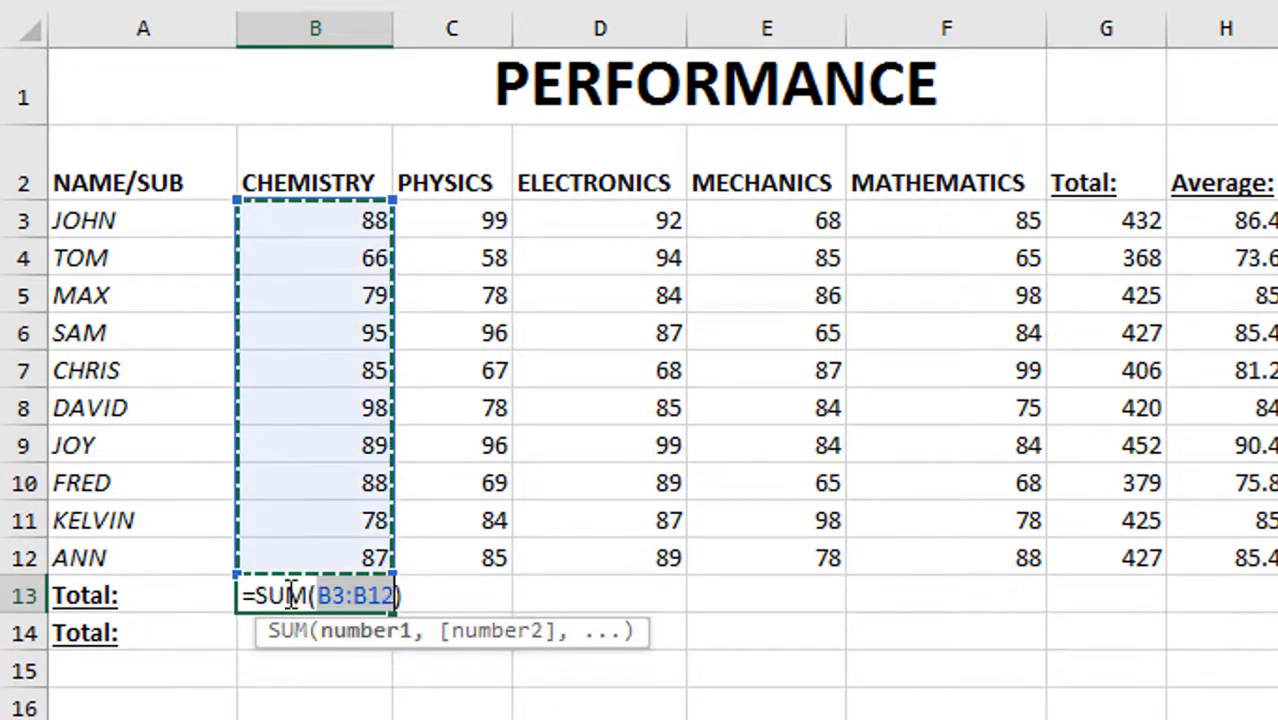
pyautogui.press('Return')
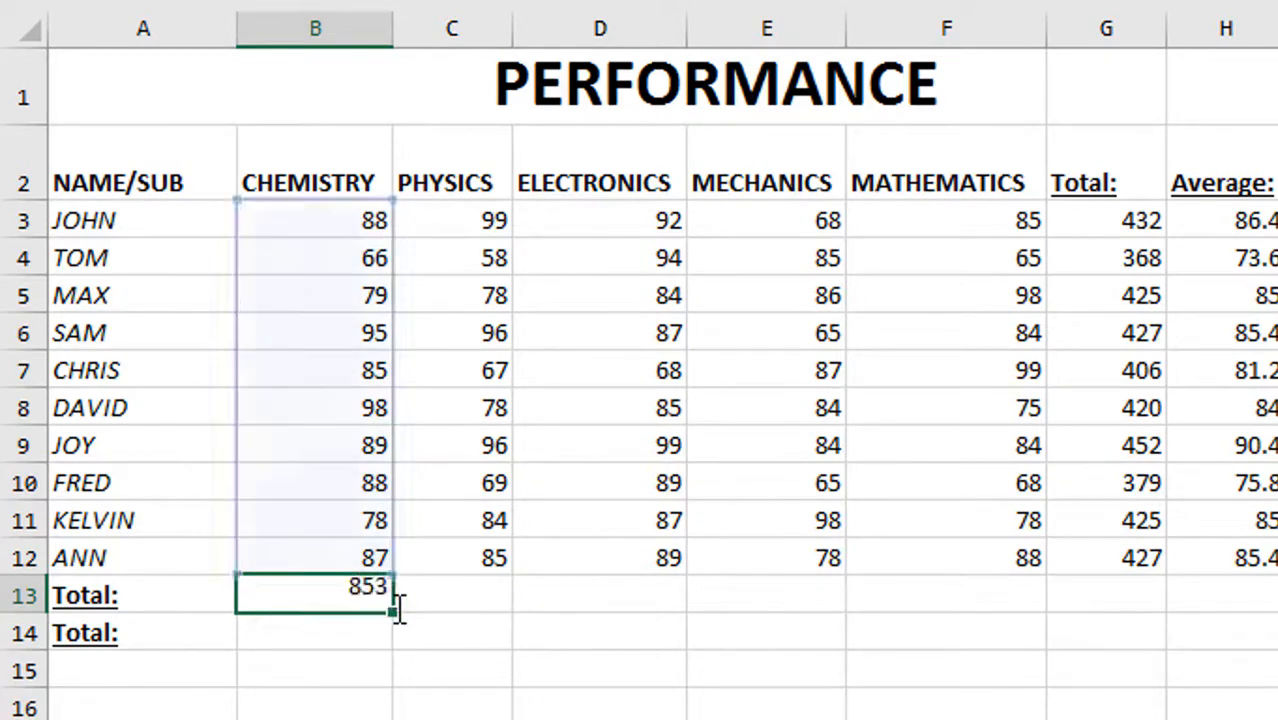
pyautogui.click(370, 595)
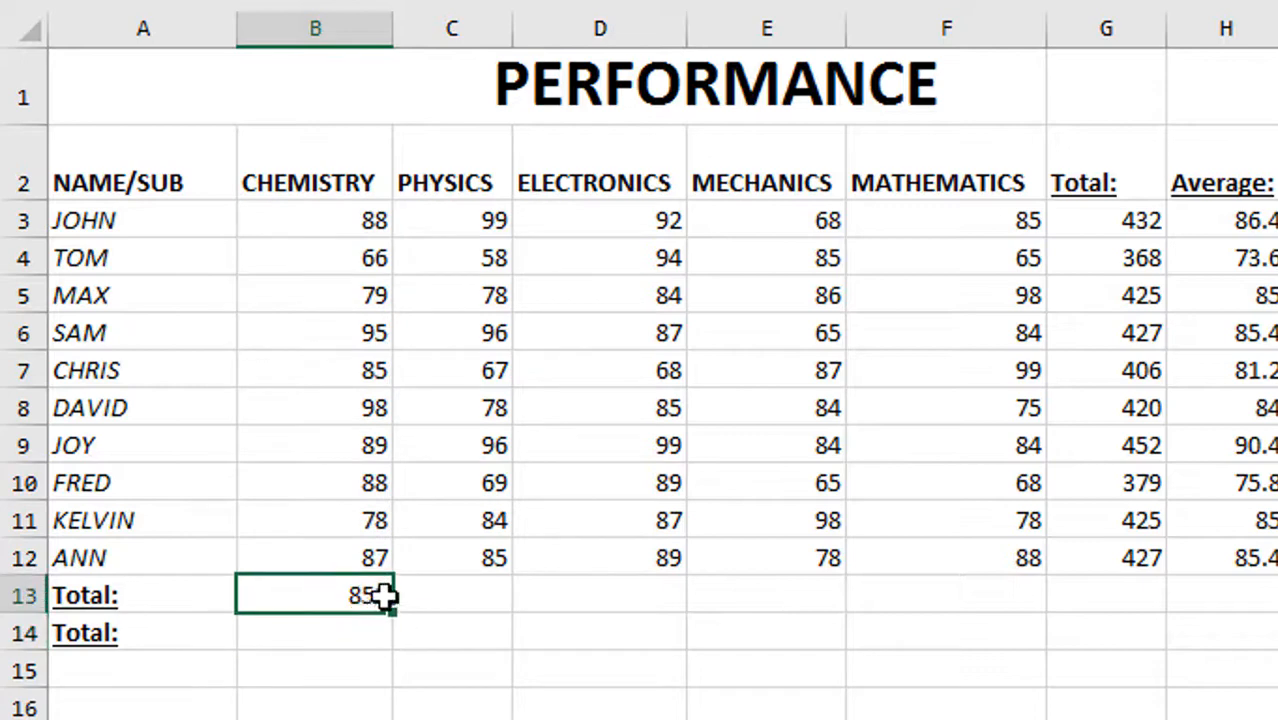
pyautogui.moveTo(395, 612); pyautogui.dragTo(1046, 590)
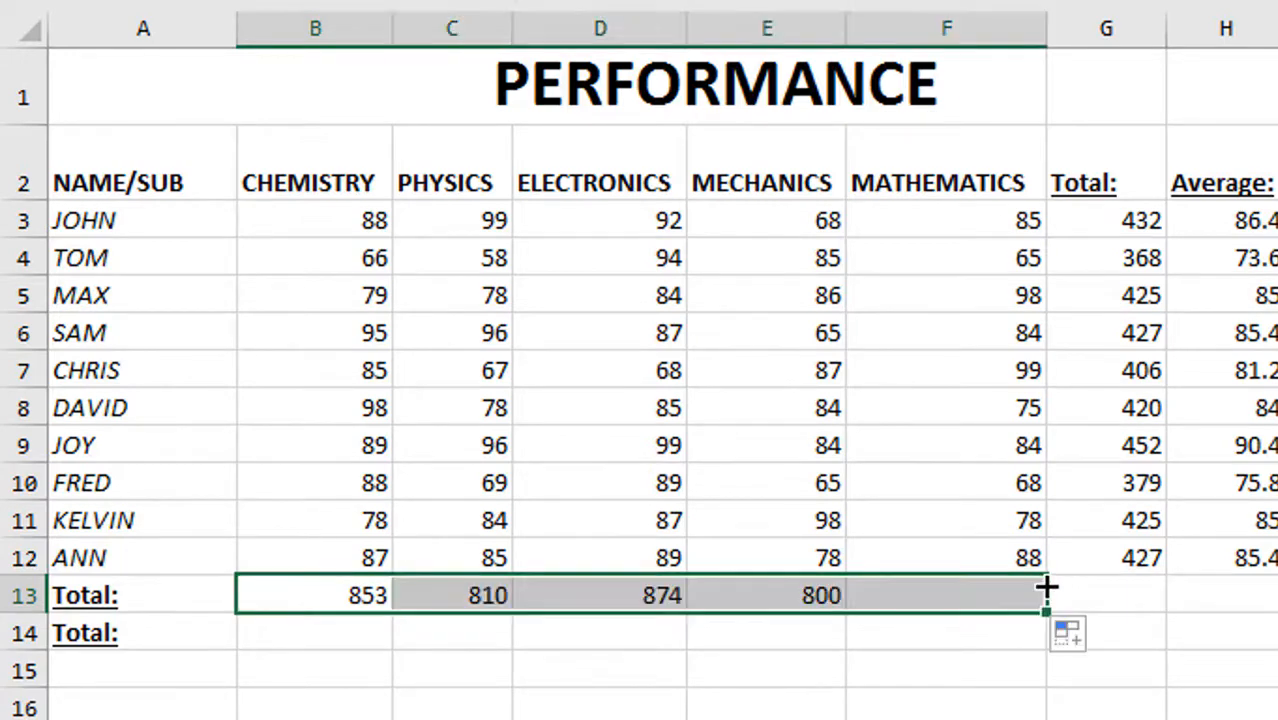
pyautogui.click(897, 672)
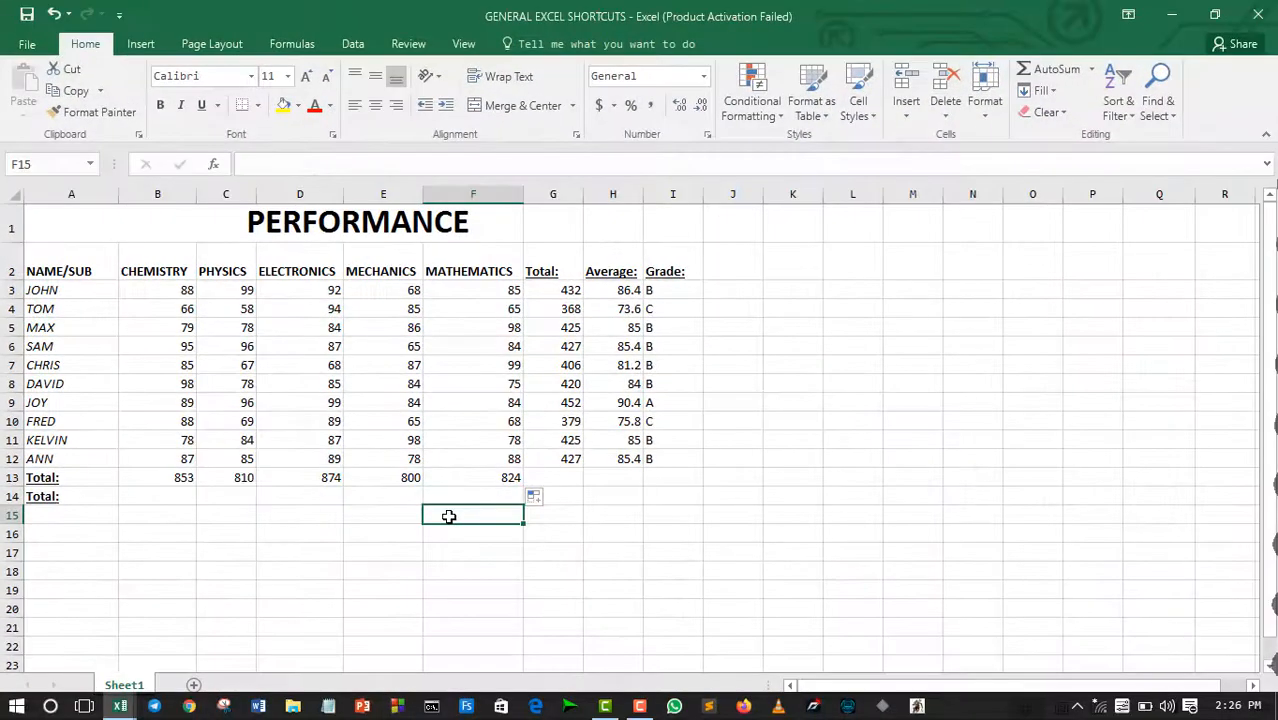
# Step: Restore the workbook window to half size, switch to the GEN SHORTCUTS workbook and back, and maximize GENERAL EXCEL SHORTCUTS again
pyautogui.click(1230, 15)
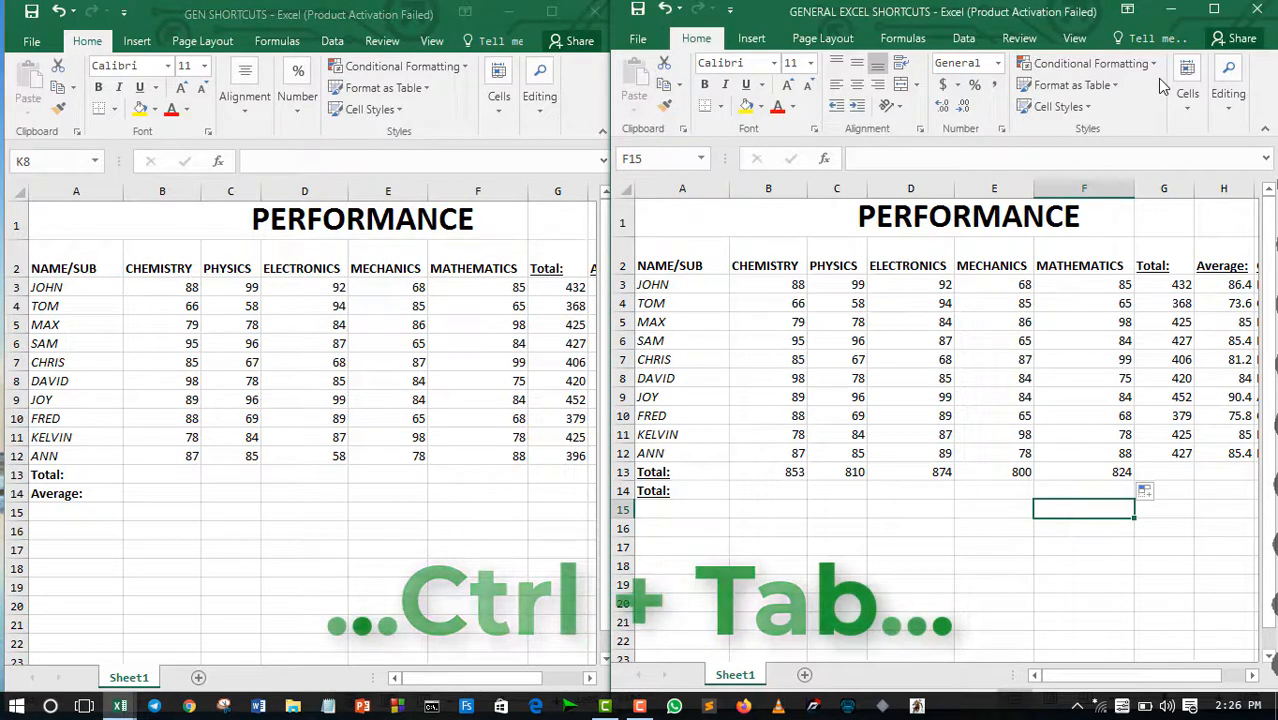
pyautogui.hotkey('ctrl', 'Tab')
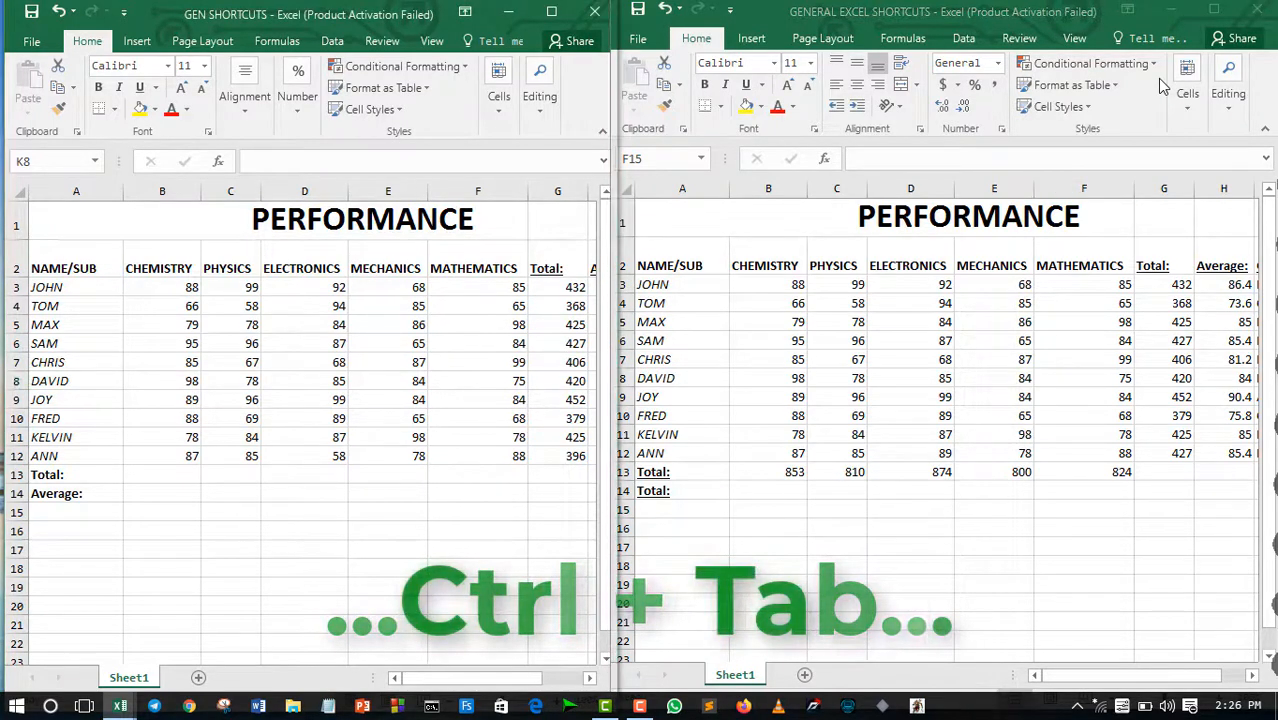
pyautogui.hotkey('ctrl', 'Tab')
pyautogui.click(1213, 12)
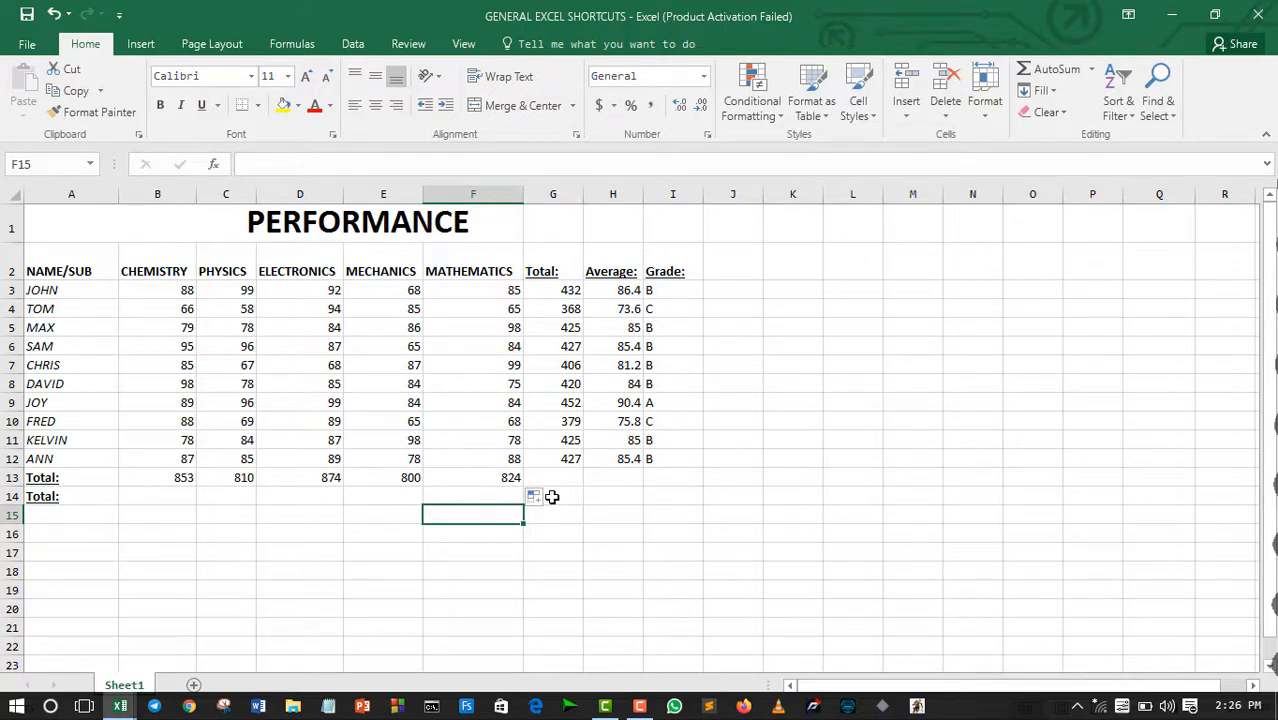
# Step: Select the whole worksheet from an empty cell, and from cell F13 extend the selection to the data table and the whole worksheet
pyautogui.hotkey('ctrl', 'a')
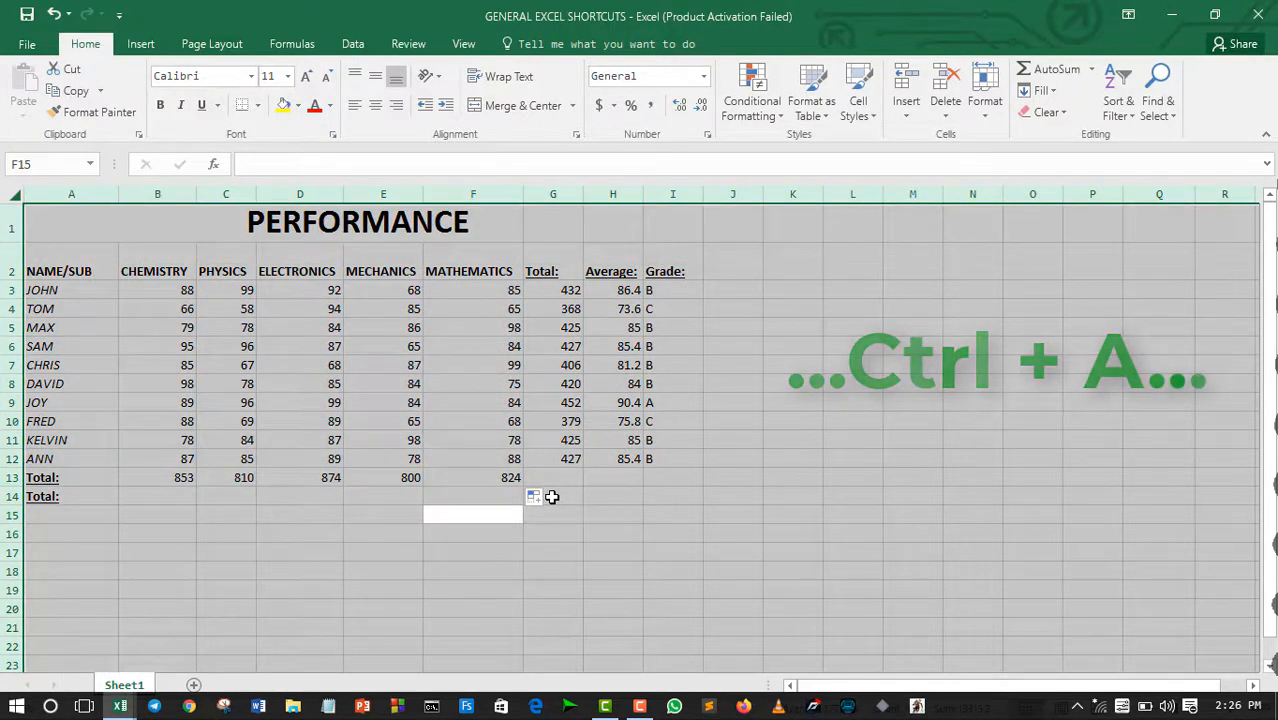
pyautogui.click(577, 424)
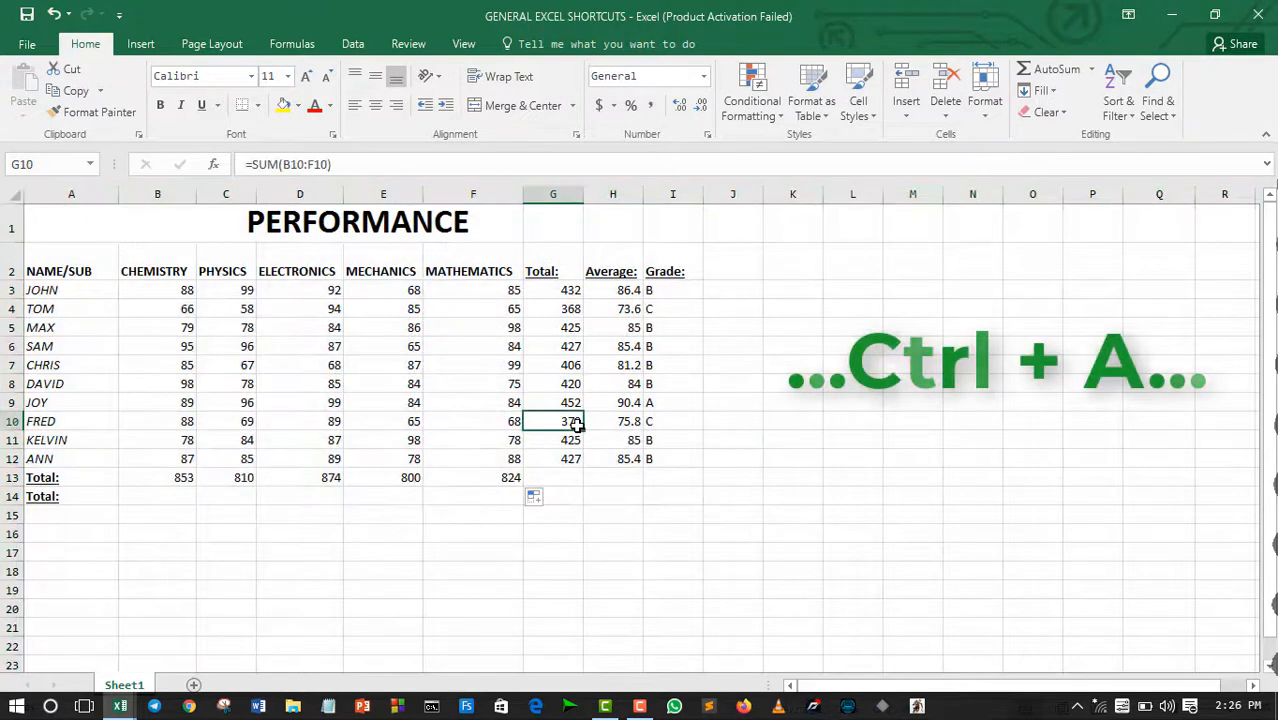
pyautogui.click(513, 477)
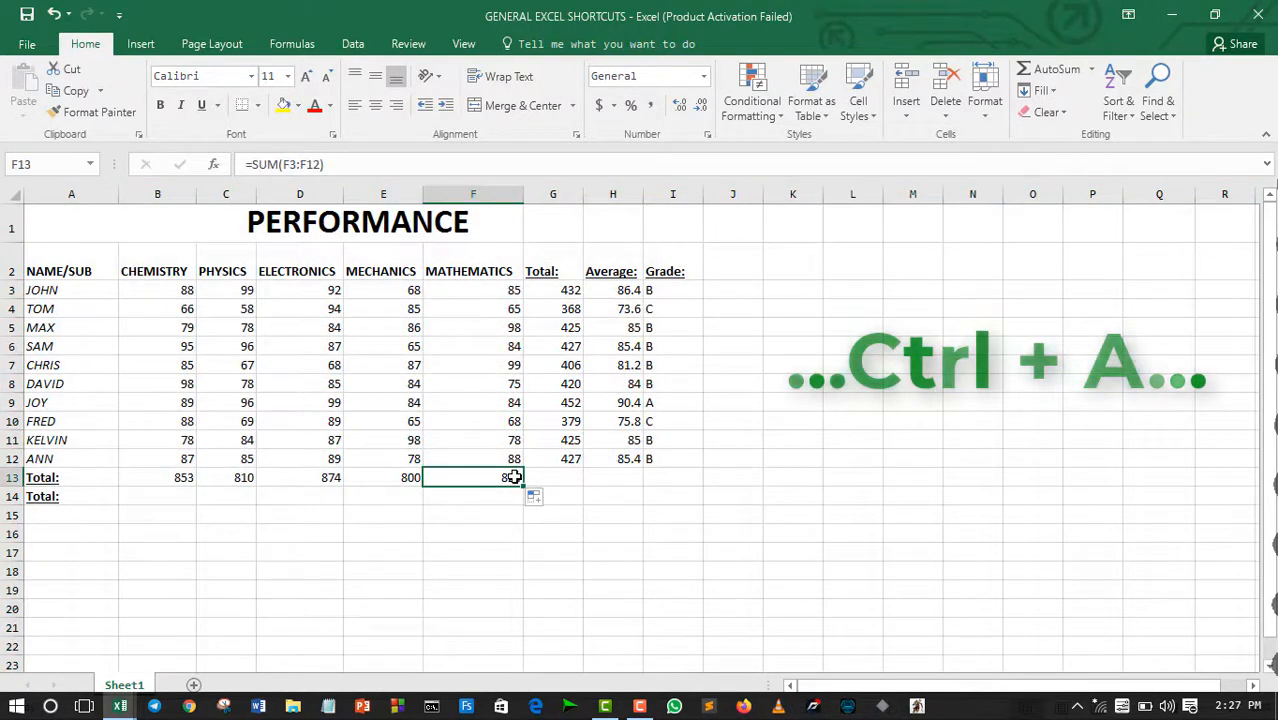
pyautogui.hotkey('ctrl', 'a')
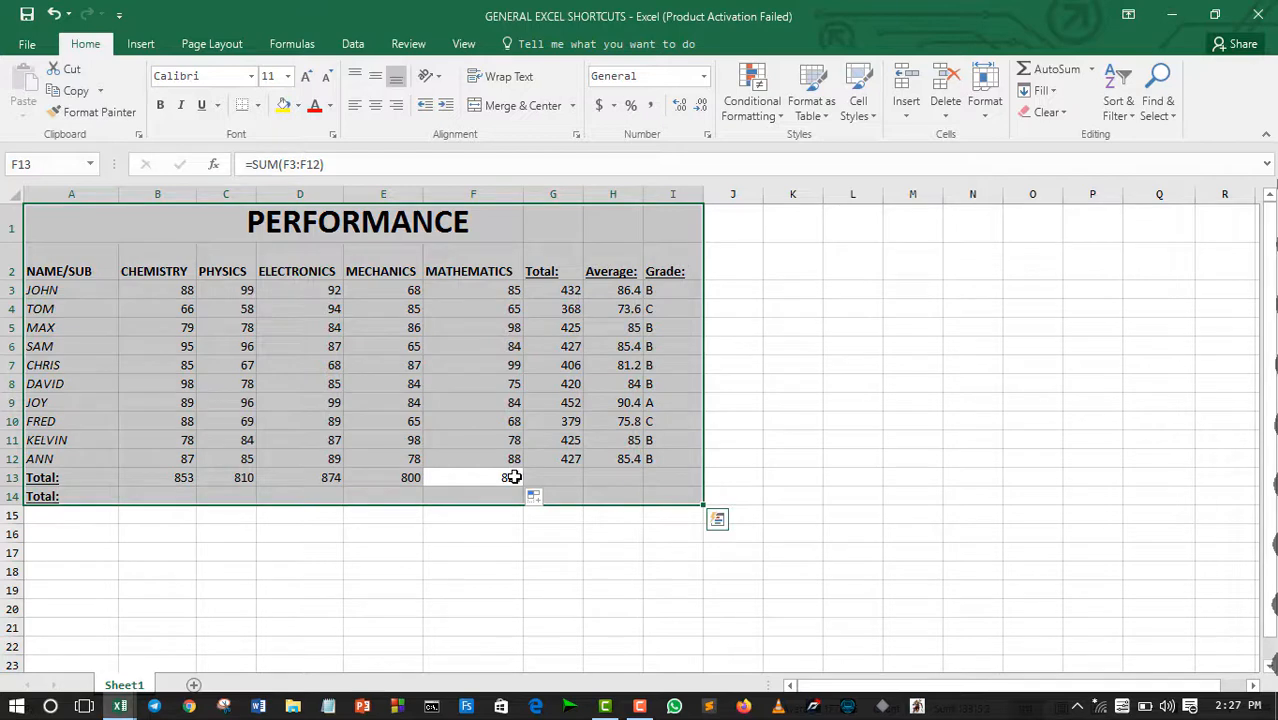
pyautogui.hotkey('ctrl', 'a')
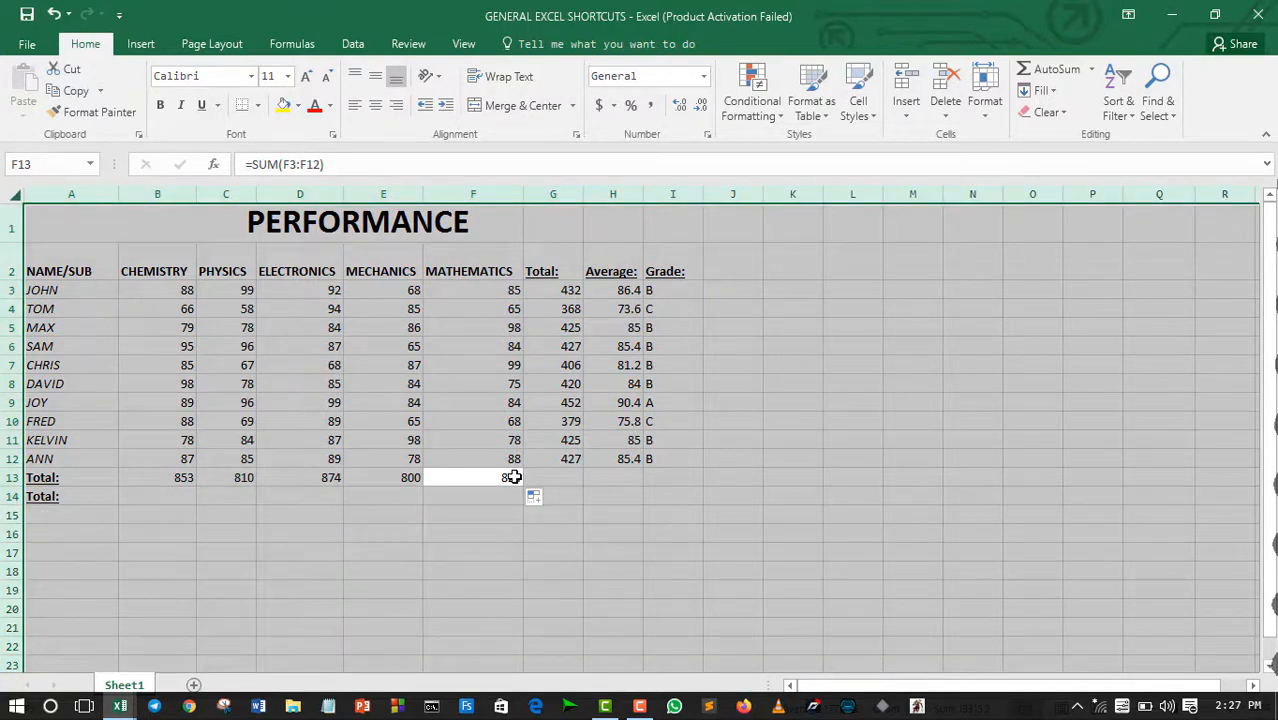
pyautogui.click(614, 531)
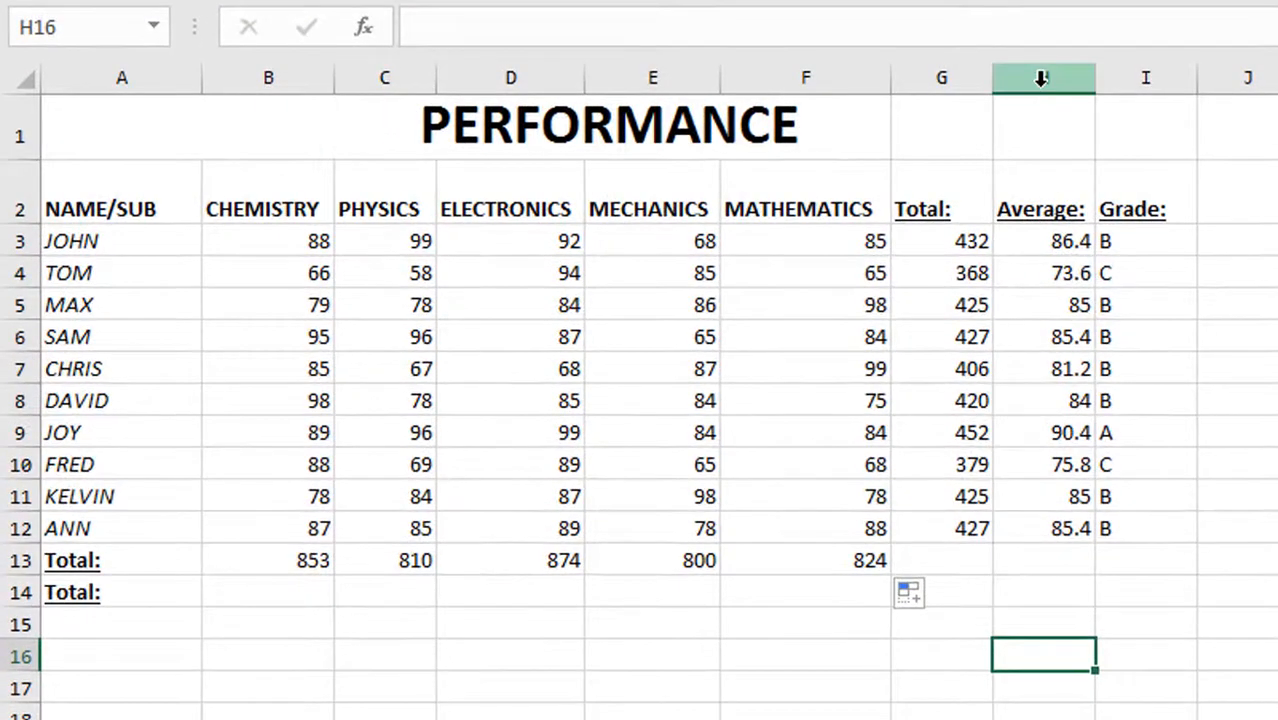
# Step: Select the entire Average column H, and release the selection by moving to cell I11
pyautogui.click(628, 191)
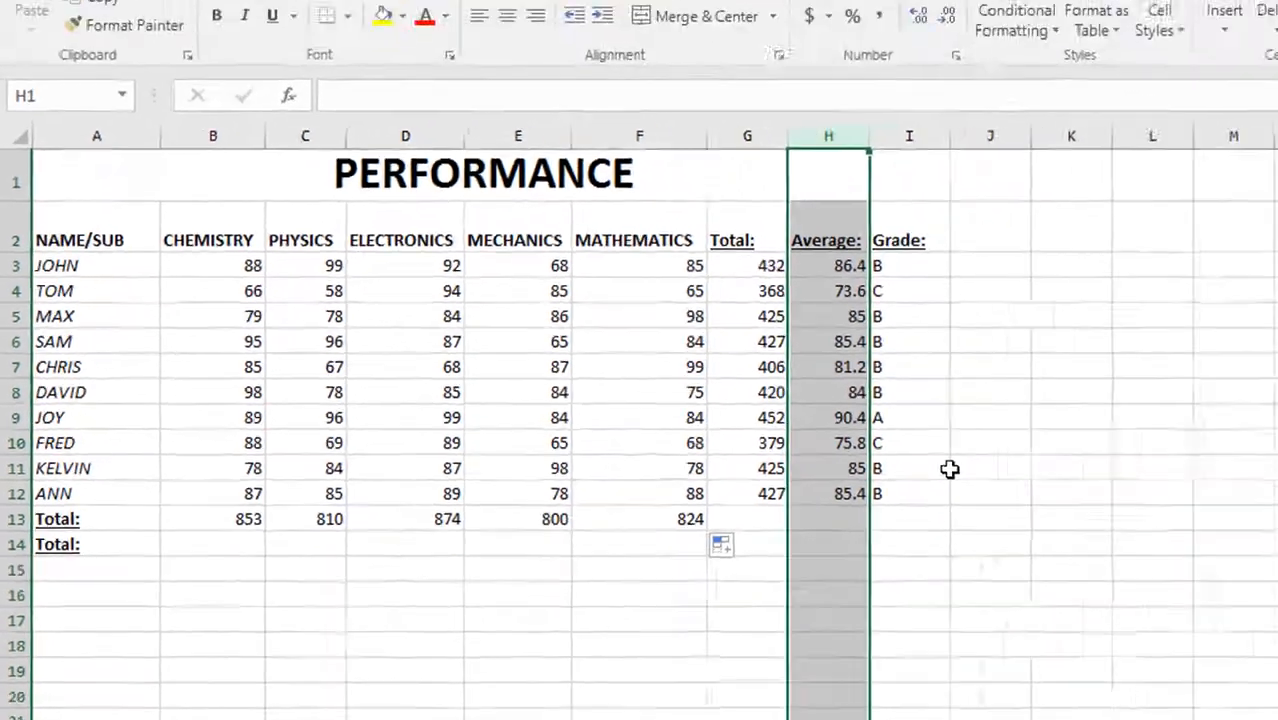
pyautogui.click(1185, 496)
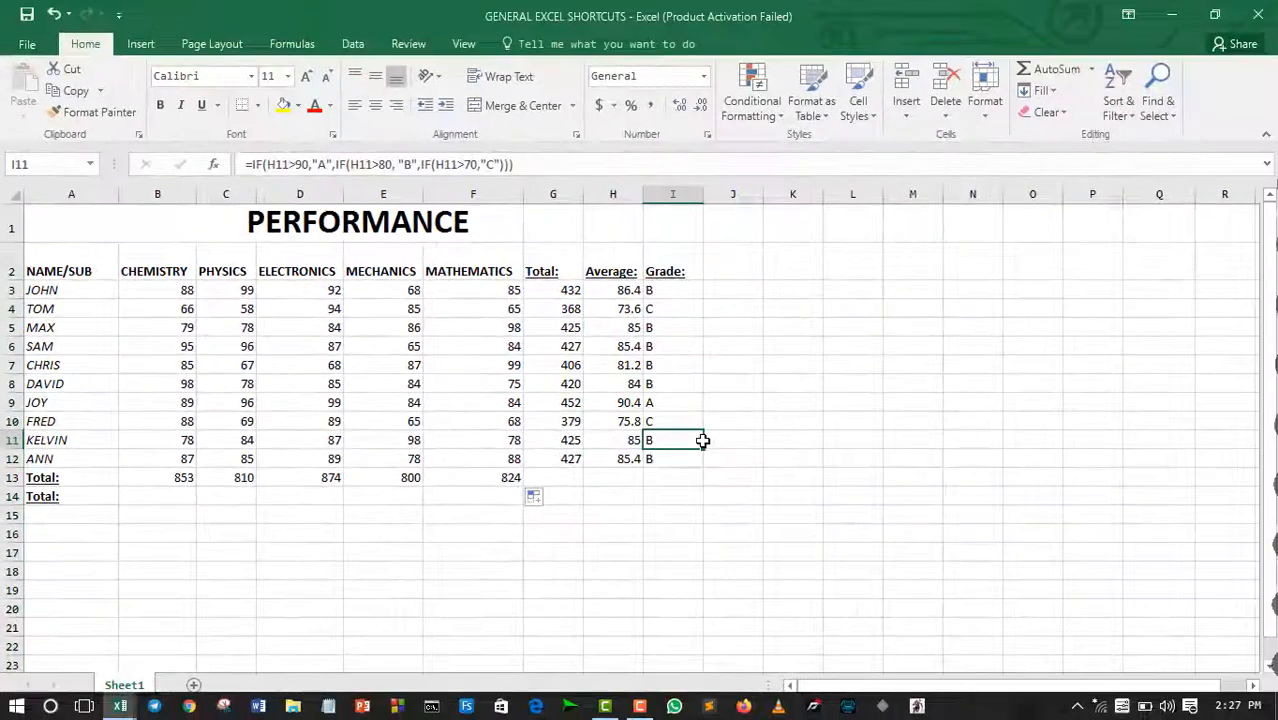
# Step: Format the average in cell H3 as Number with 0 decimal places and fill it down to H12
pyautogui.click(620, 288)
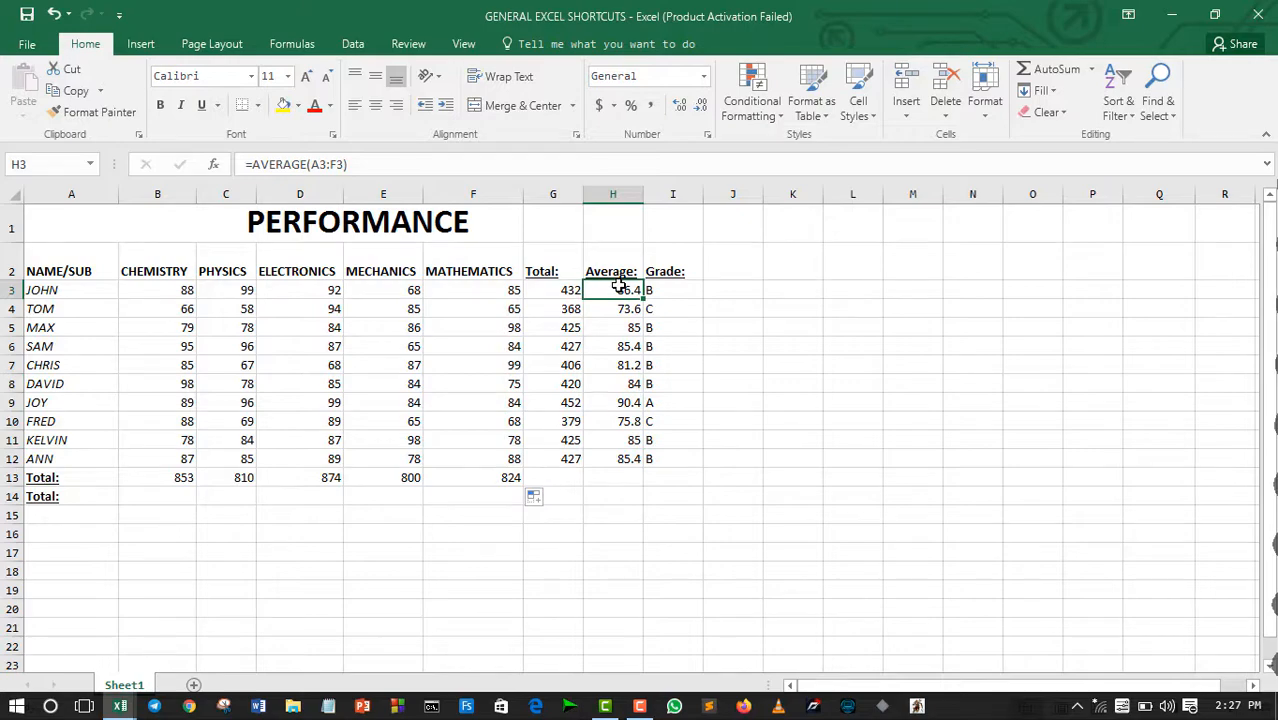
pyautogui.hotkey('ctrl', '1')
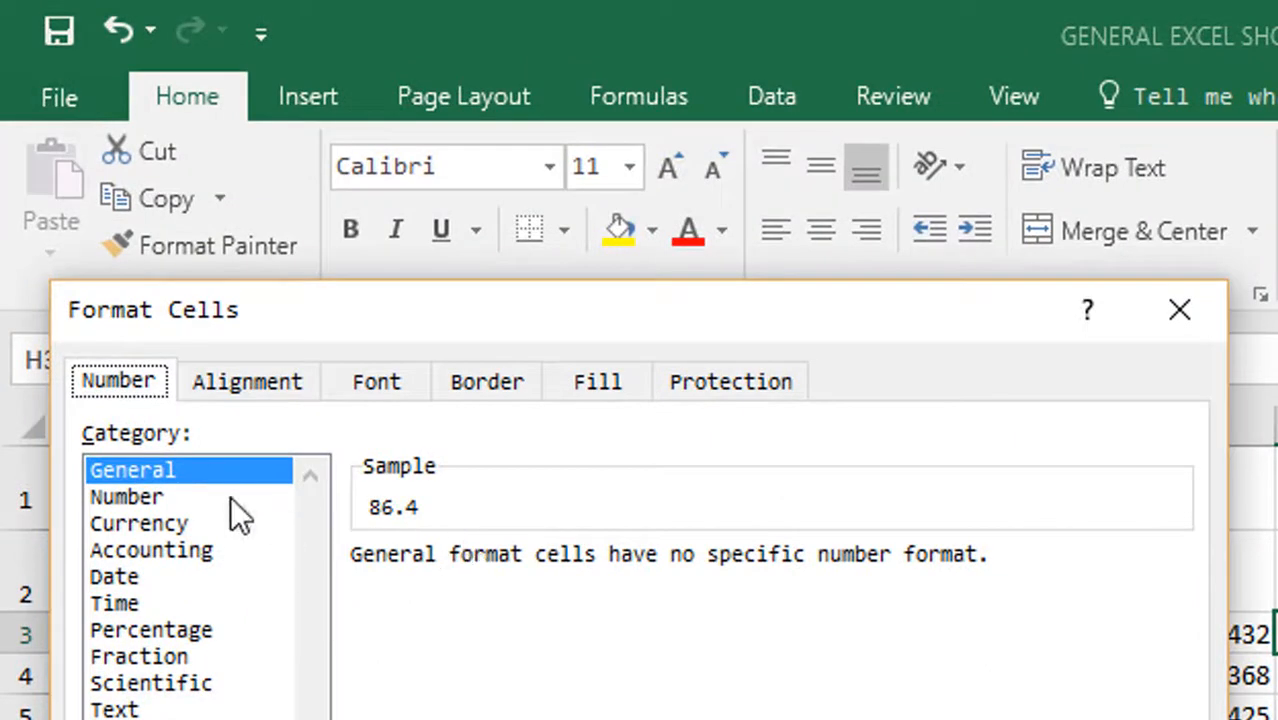
pyautogui.click(148, 497)
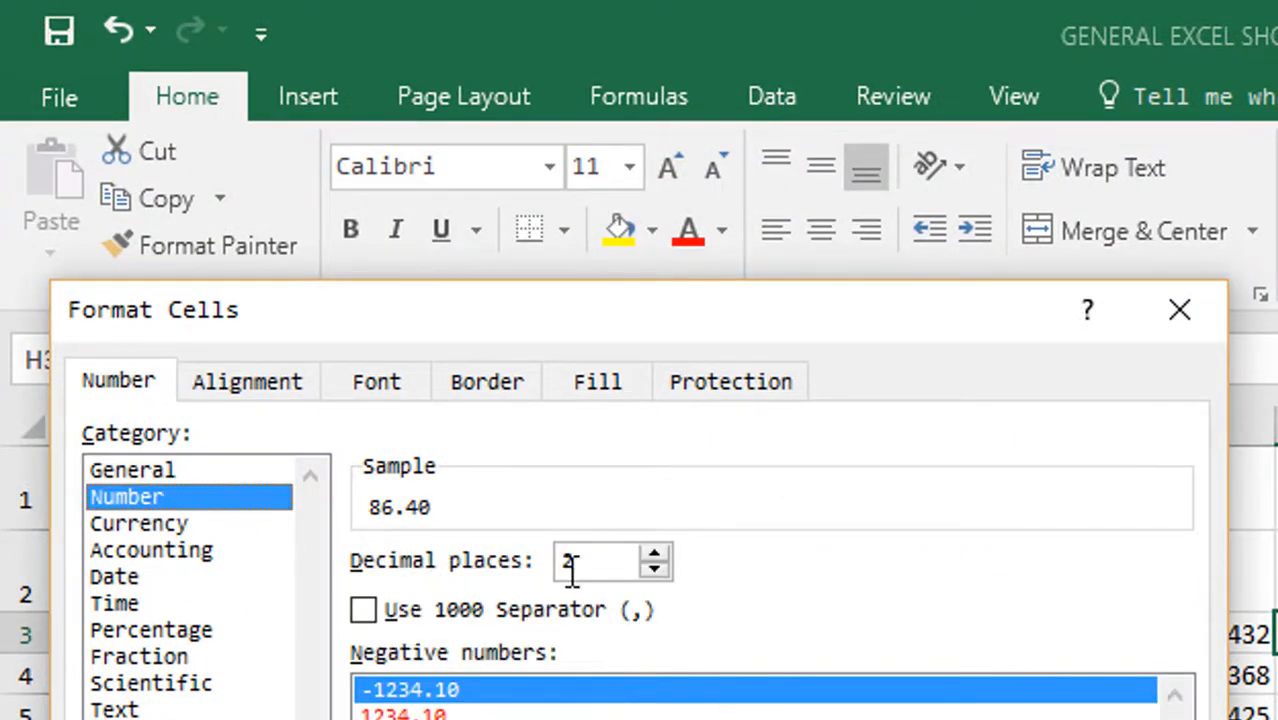
pyautogui.doubleClick(656, 568)
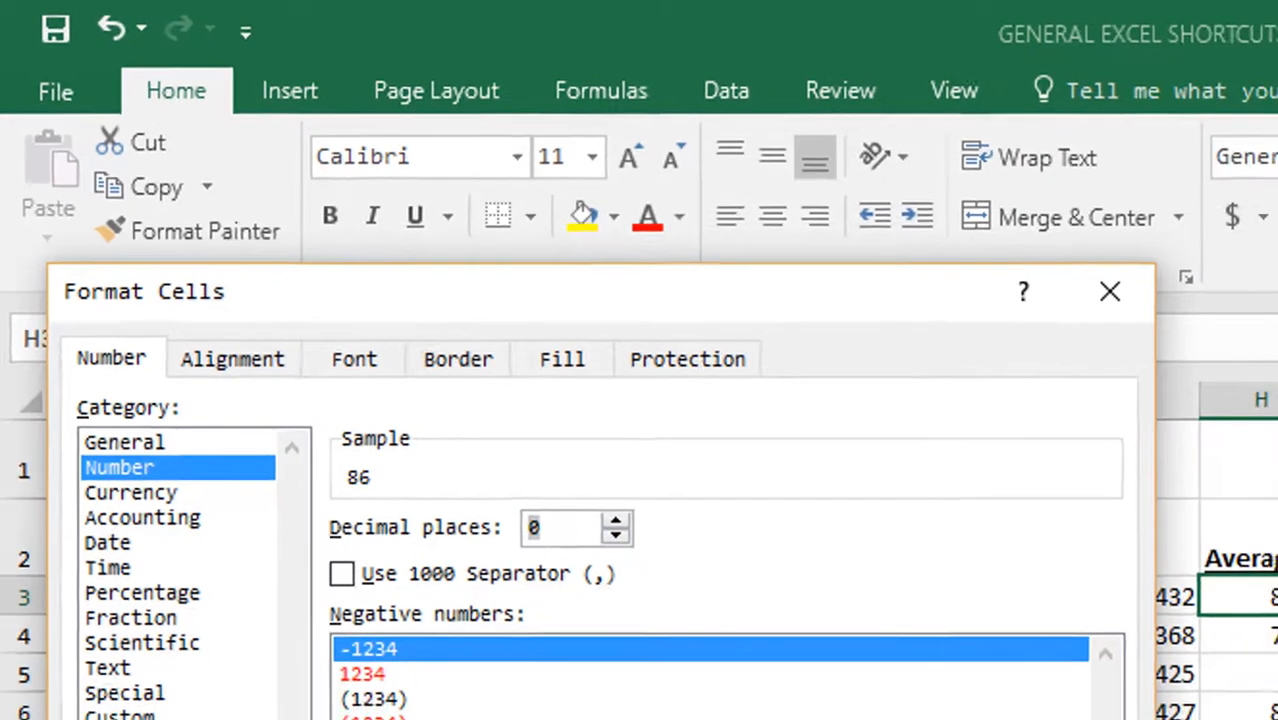
pyautogui.click(512, 660)
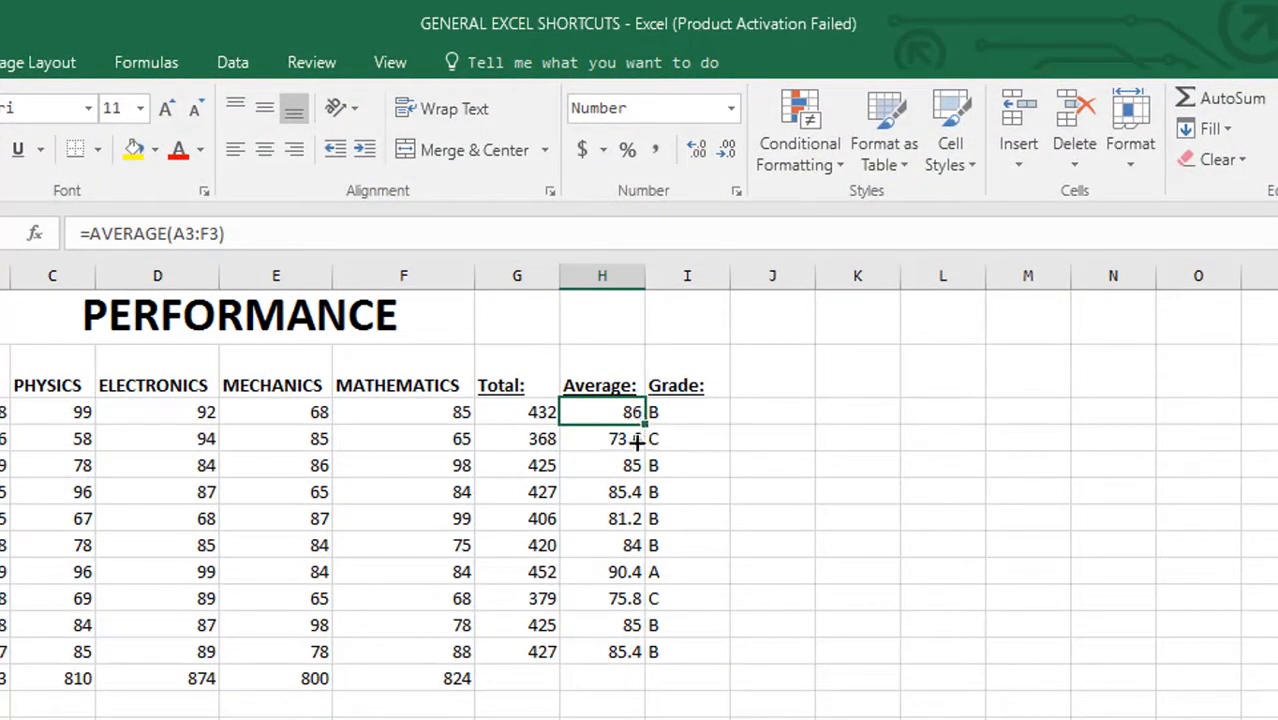
pyautogui.moveTo(636, 441); pyautogui.dragTo(645, 664)
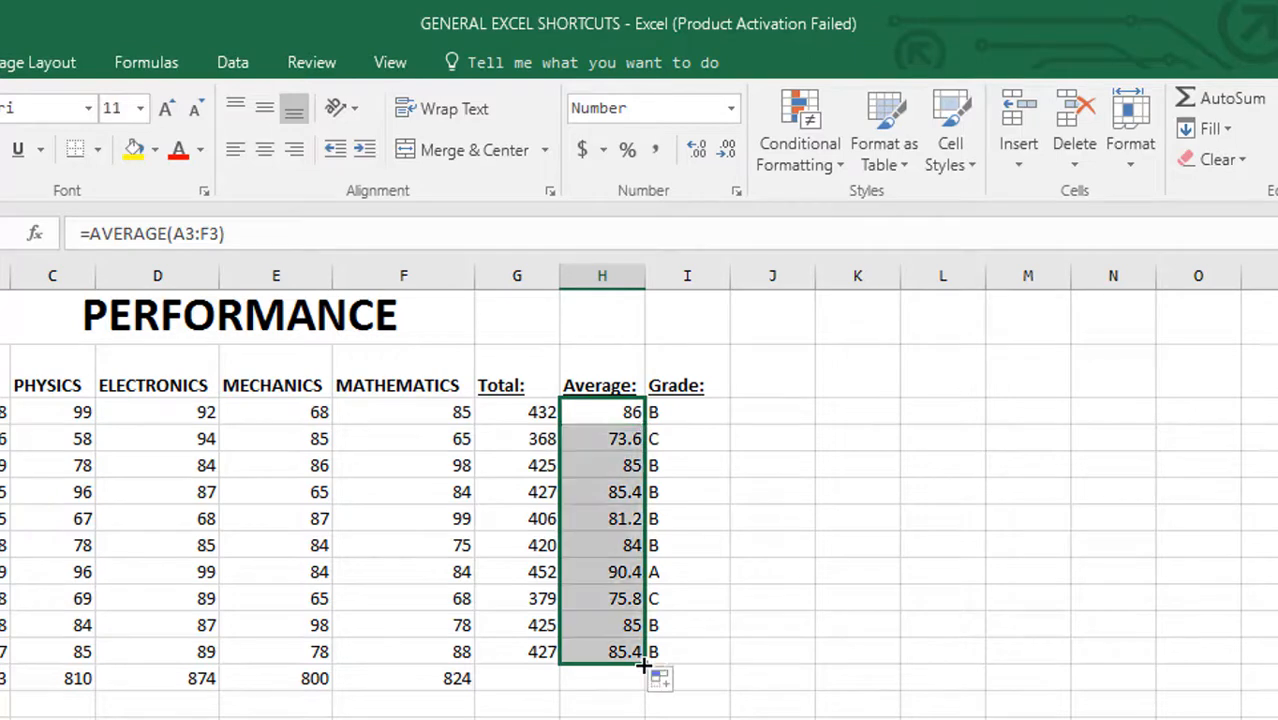
pyautogui.click(772, 718)
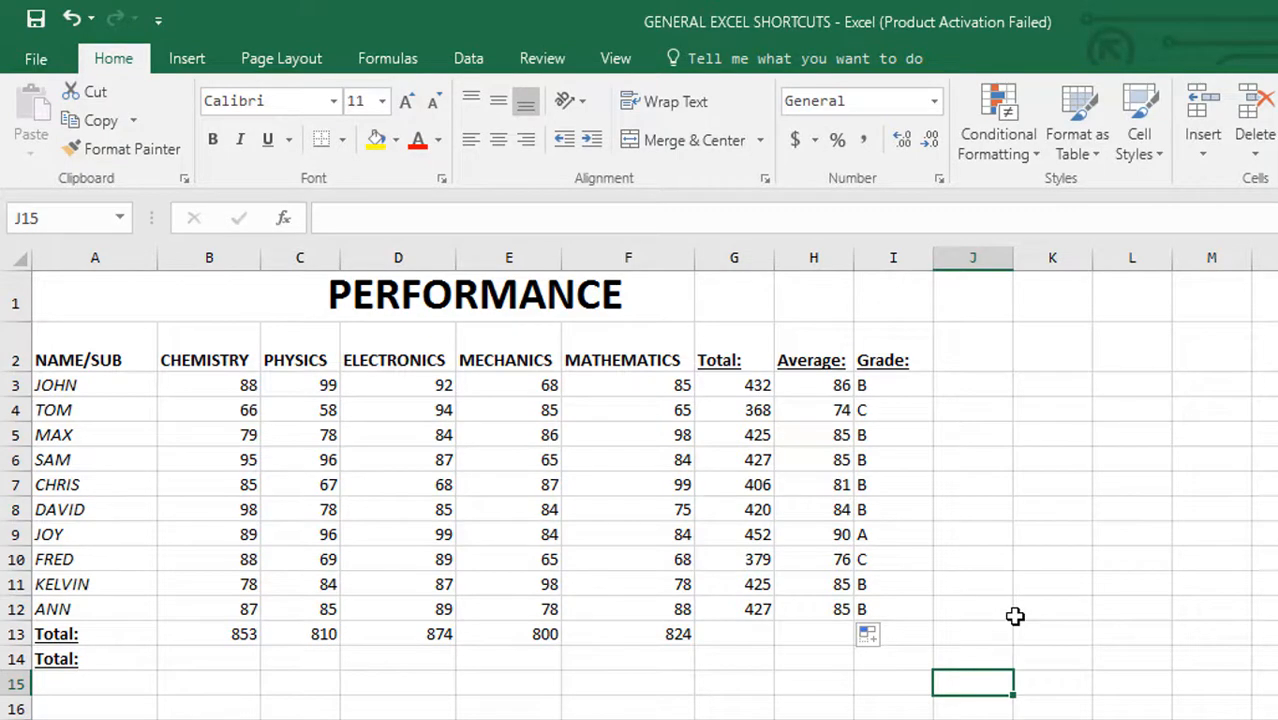
# Step: Undo the fill of the Average column, redo it, and release the selection by moving to cell J15
pyautogui.hotkey('ctrl', 'z')
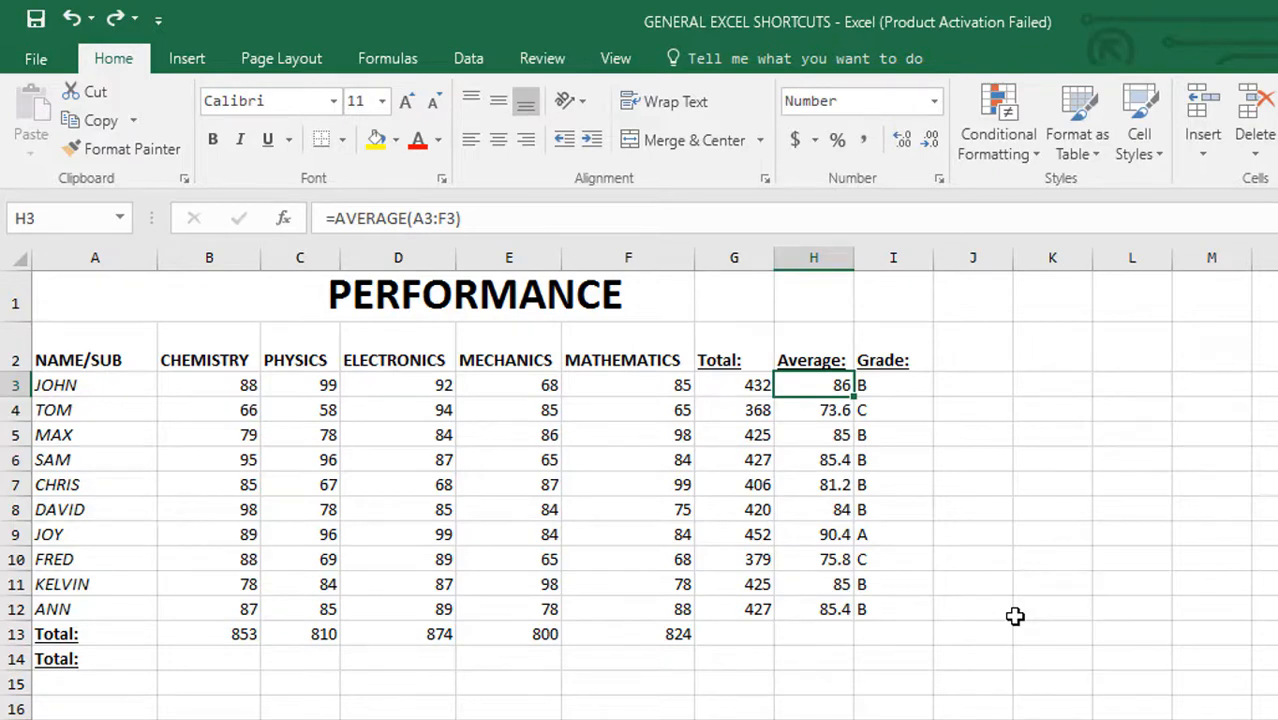
pyautogui.hotkey('ctrl', 'y')
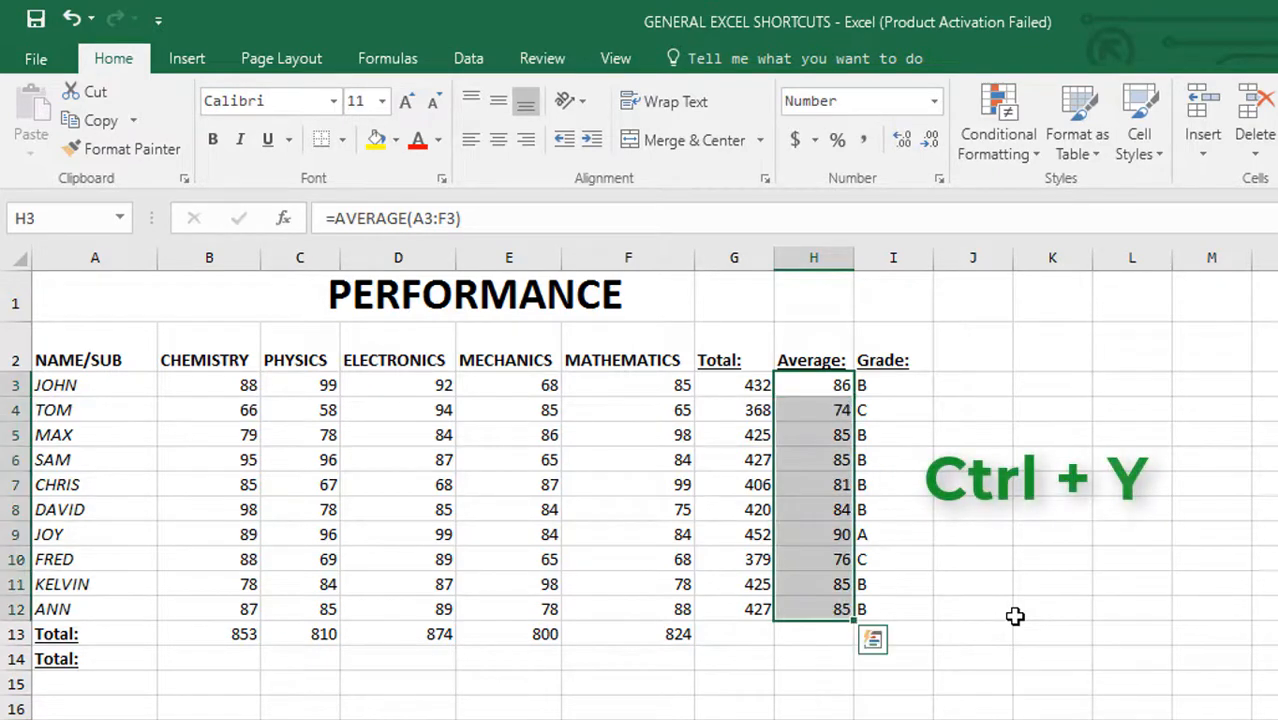
pyautogui.click(956, 684)
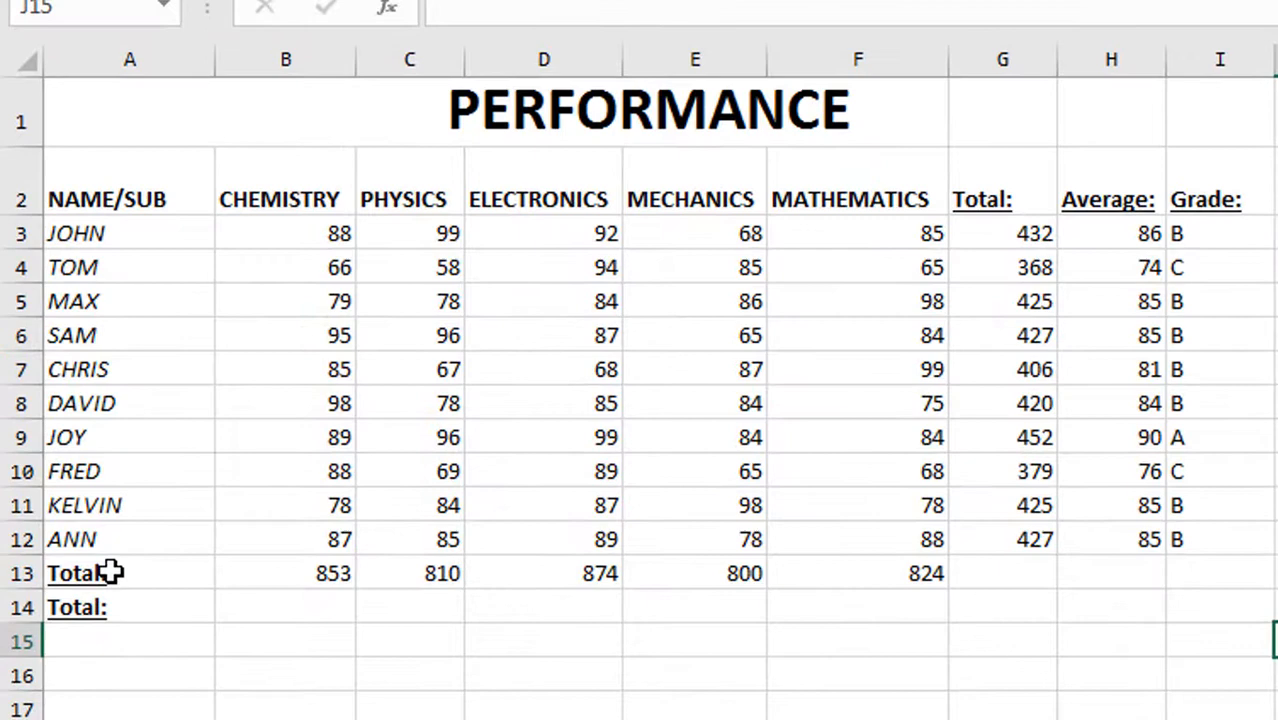
# Step: Enter =SUM(B3:B12) in cell B14 of the second Total row and check it against the formula in B13
pyautogui.click(110, 572)
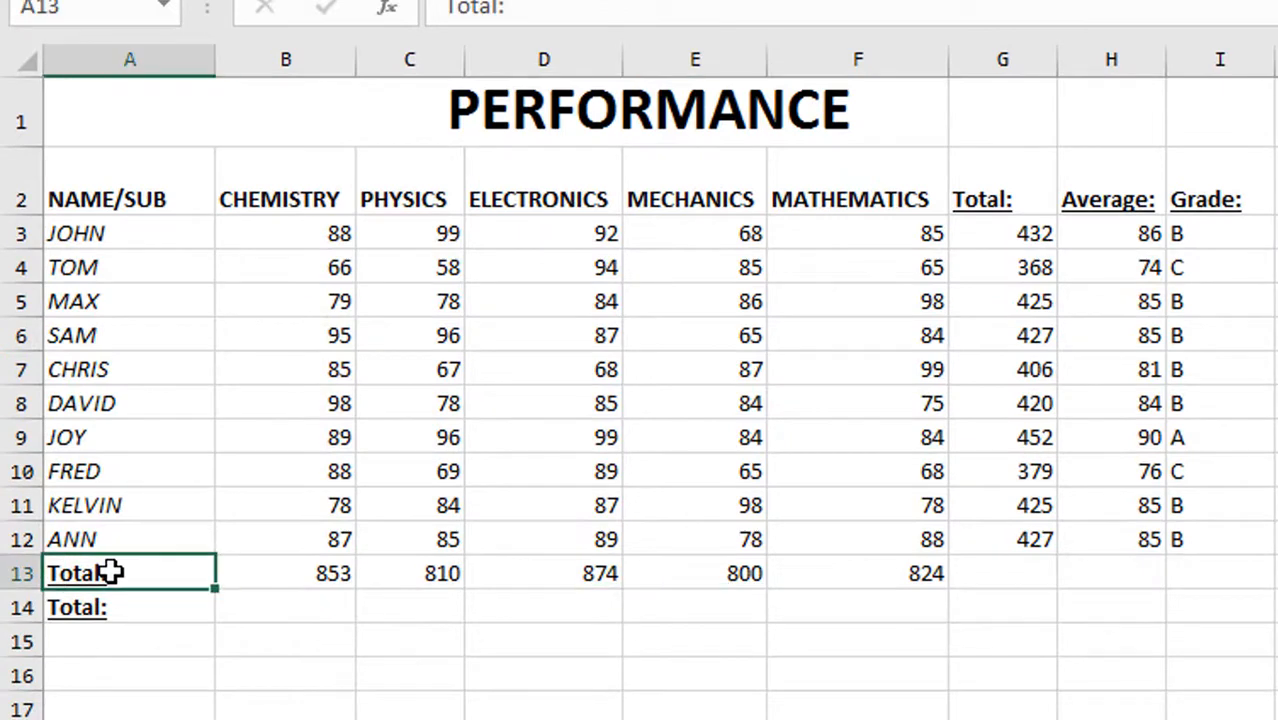
pyautogui.click(113, 609)
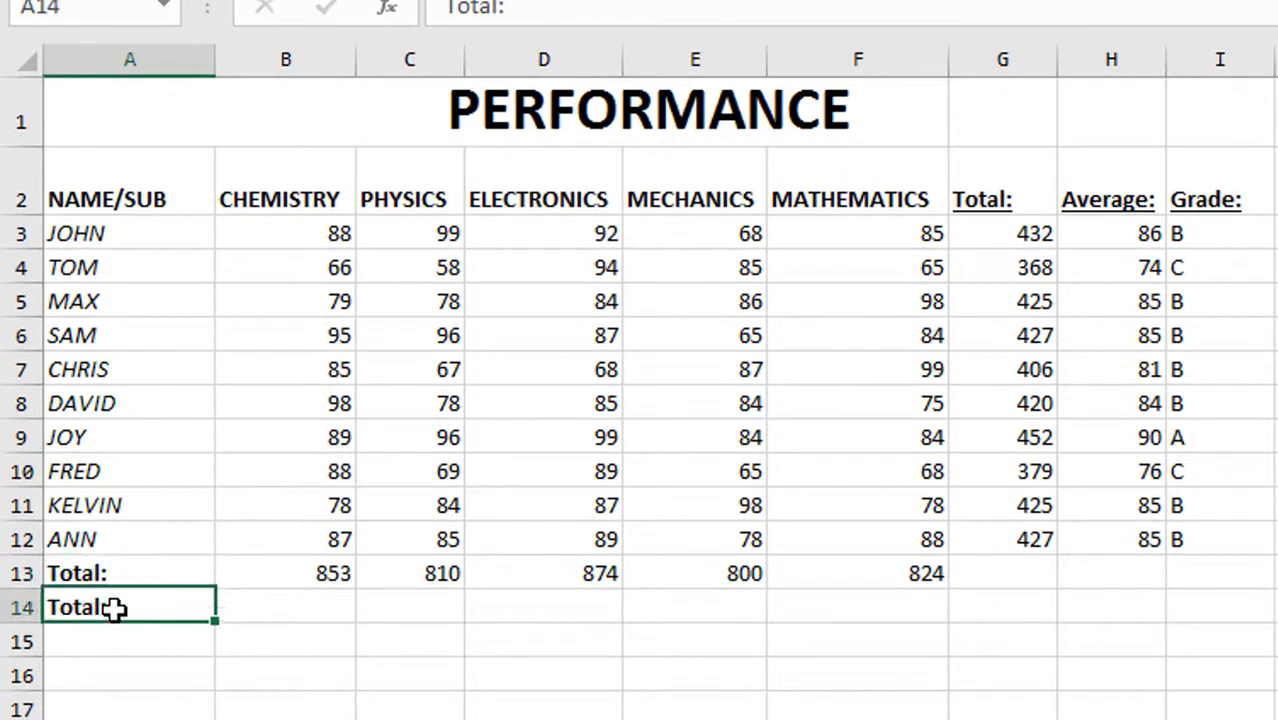
pyautogui.click(301, 613)
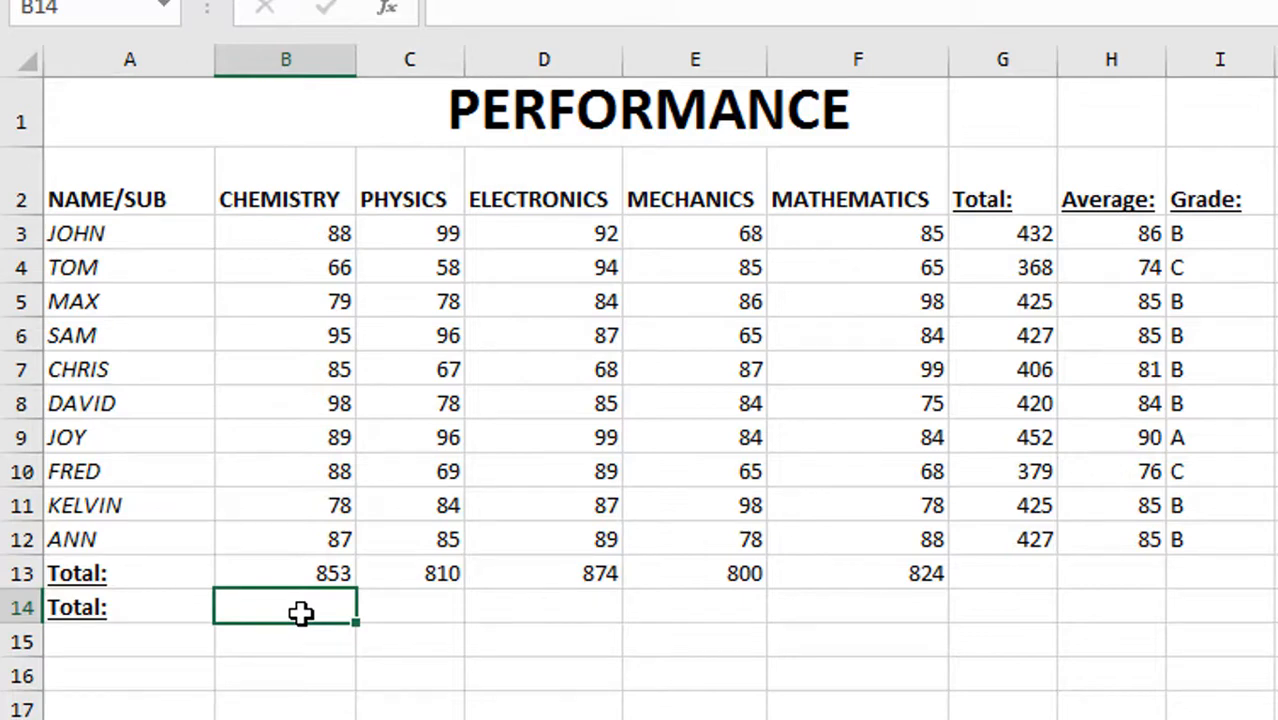
pyautogui.write('=SUM(B3:B12)')
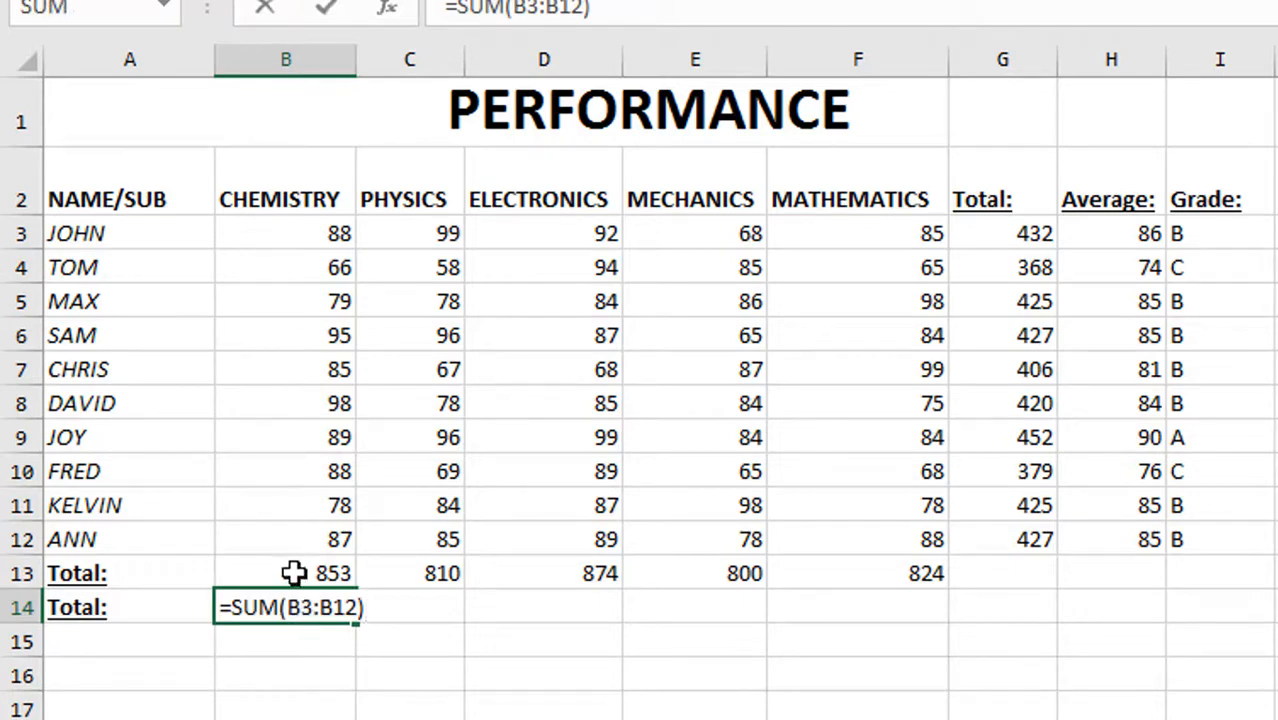
pyautogui.click(293, 573)
pyautogui.doubleClick(293, 573)
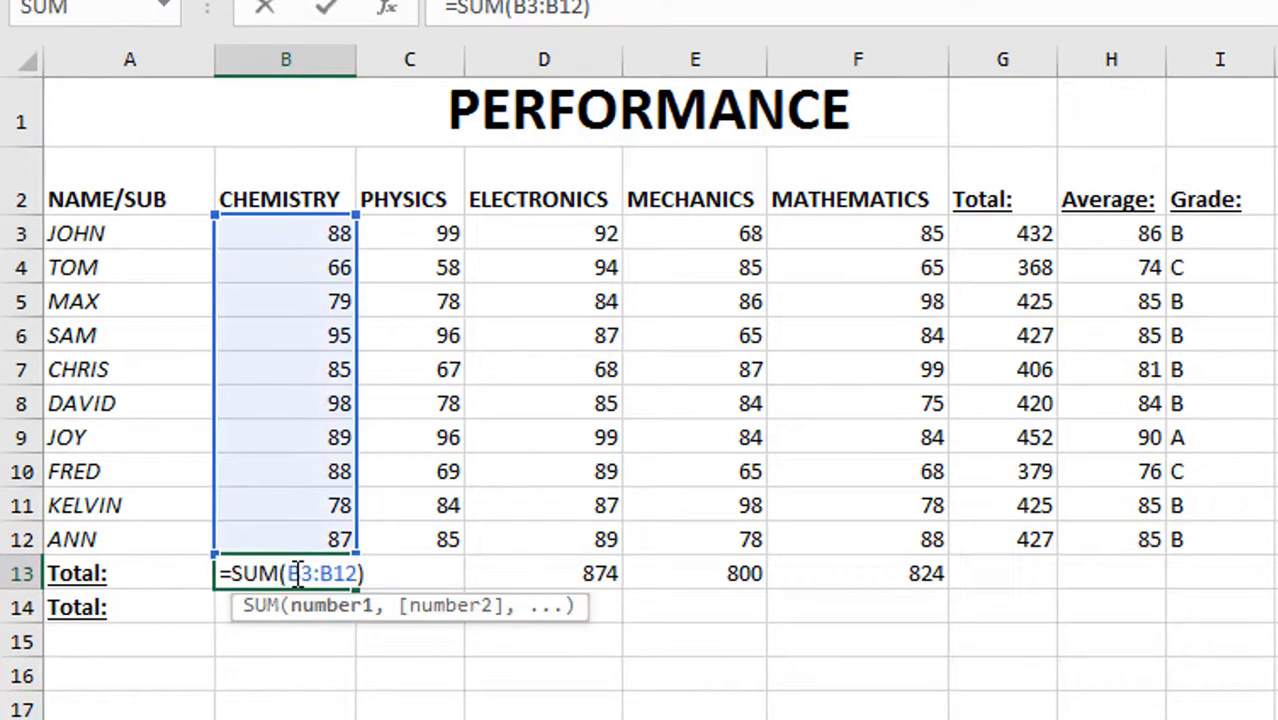
pyautogui.press('Return')
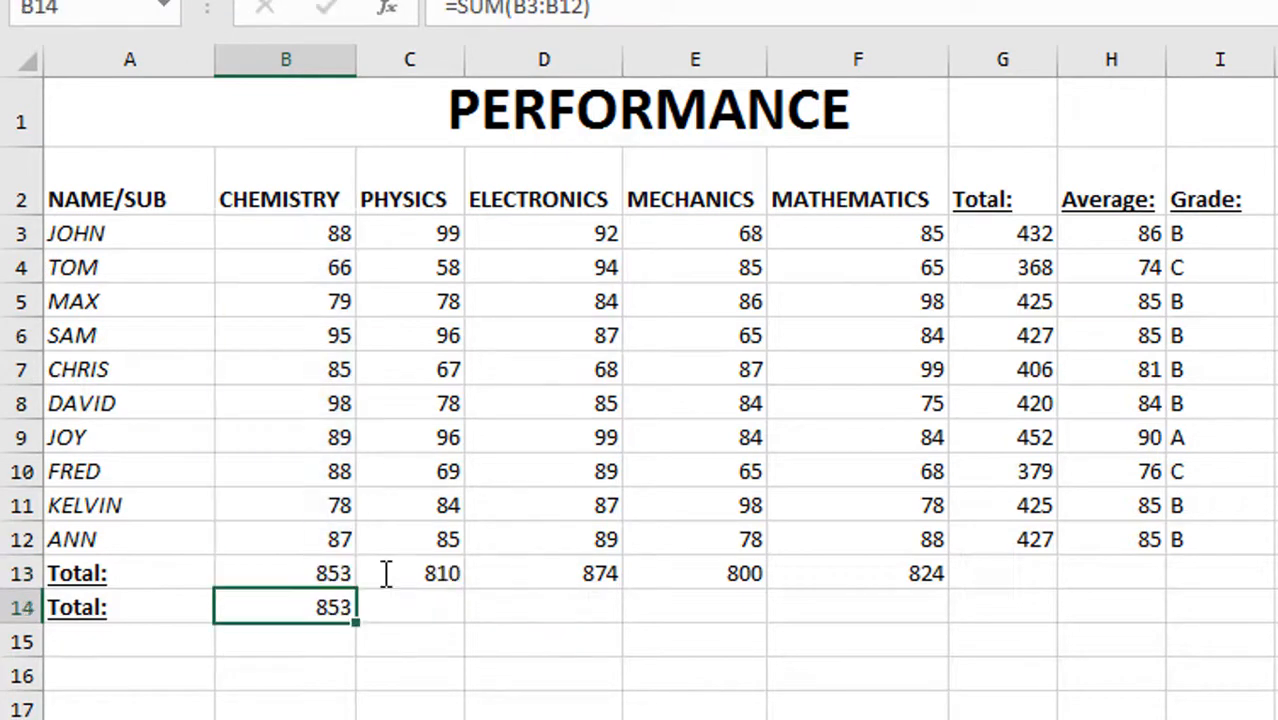
# Step: Check the formula in cell B14 and fill it across to F14
pyautogui.doubleClick(333, 610)
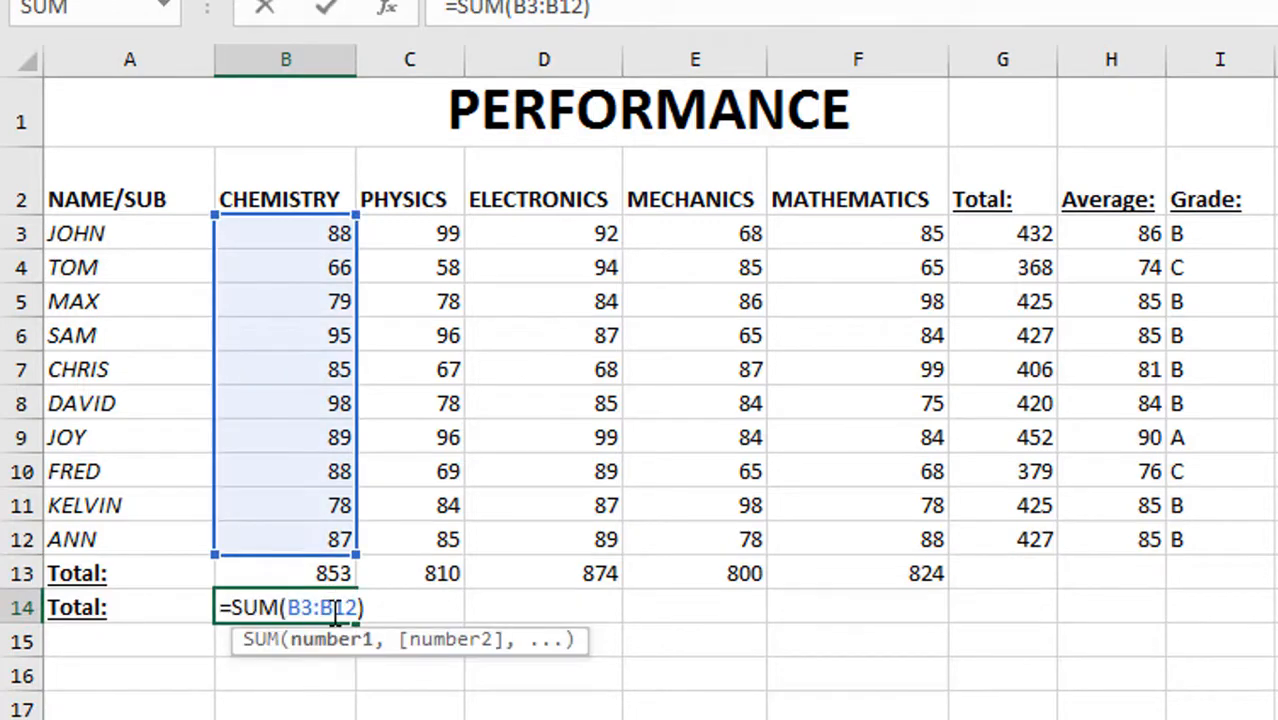
pyautogui.press('Return')
pyautogui.click(338, 609)
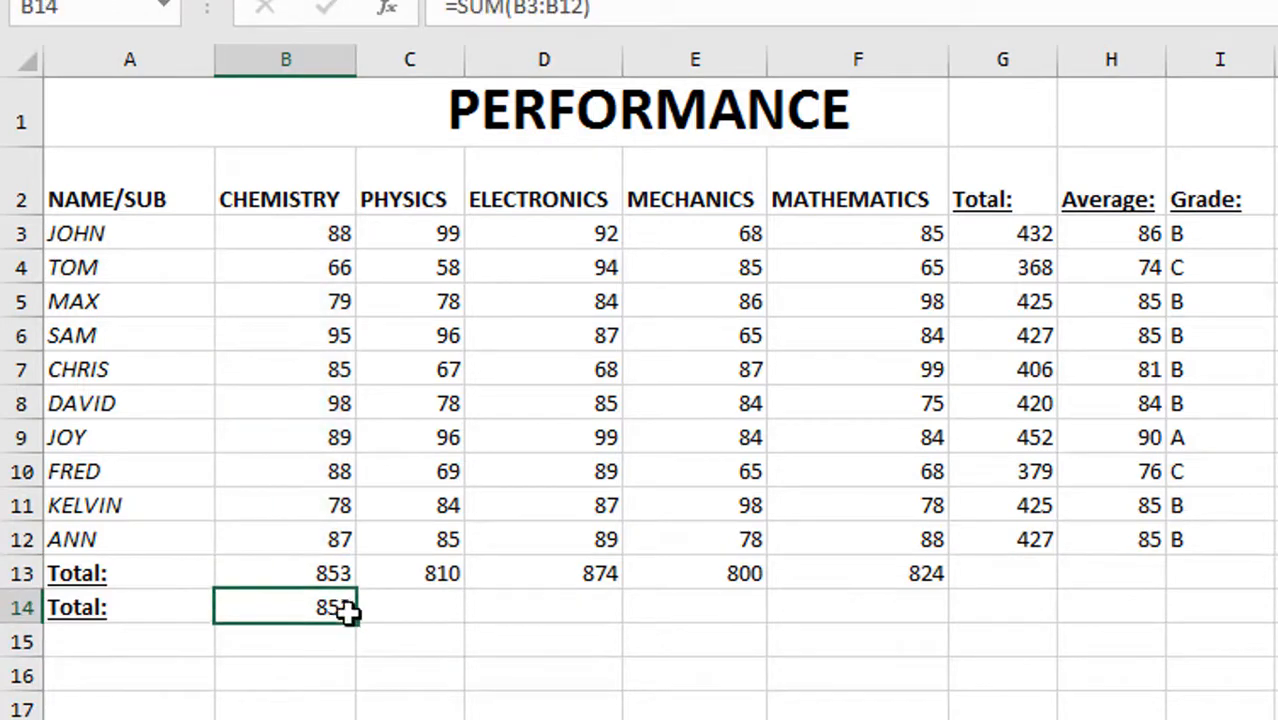
pyautogui.moveTo(350, 622); pyautogui.dragTo(897, 548)
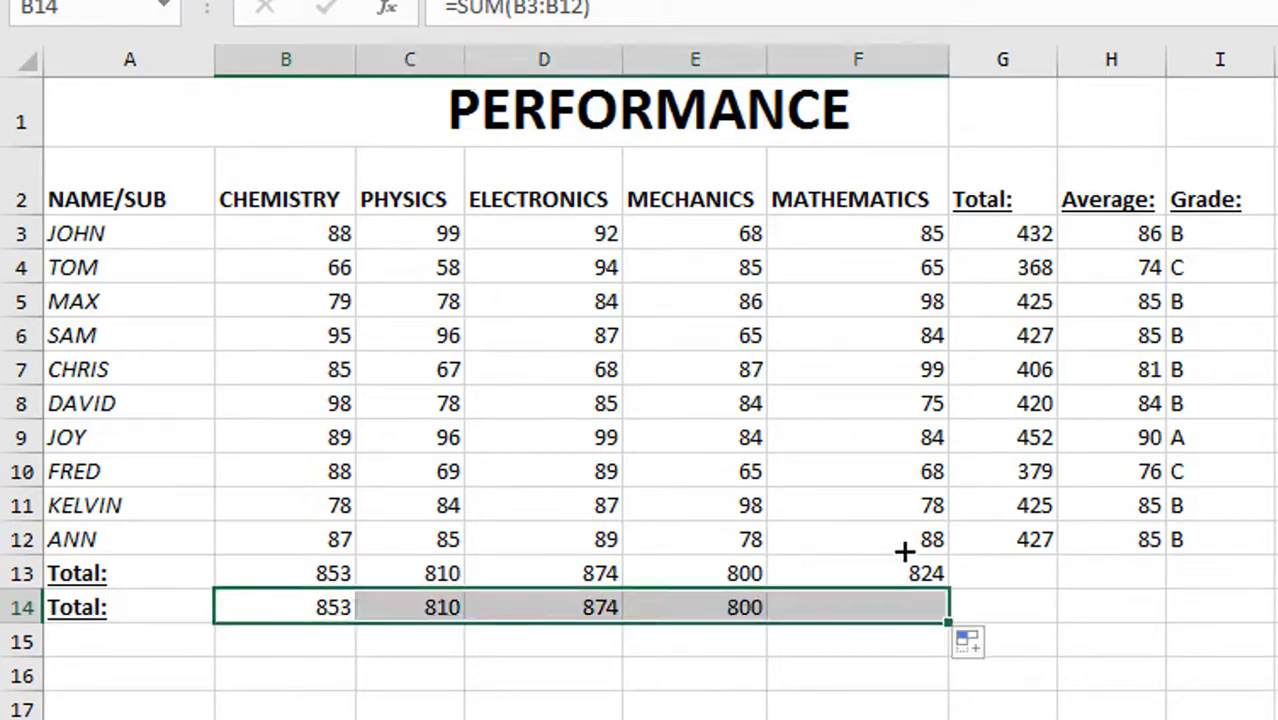
pyautogui.click(763, 688)
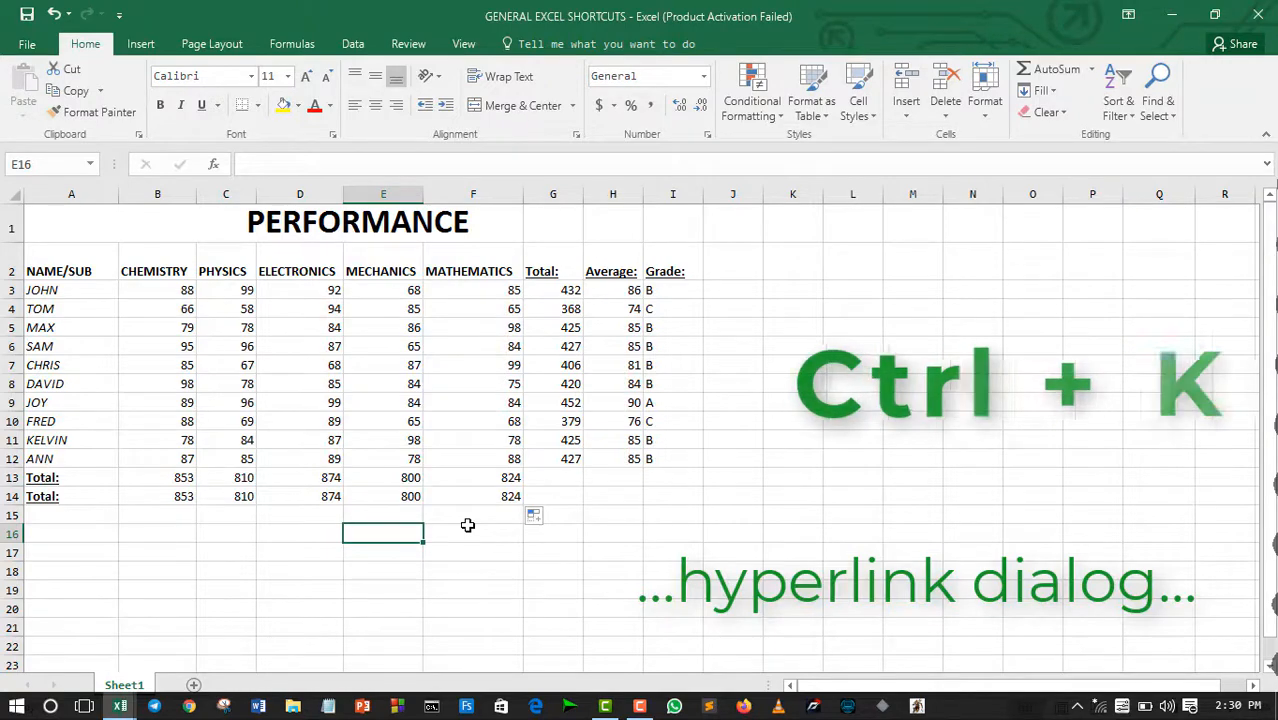
# Step: Open the Insert Hyperlink dialog for cell E16, look through its Place in This Document and Existing File options, and close it
pyautogui.hotkey('ctrl', 'k')
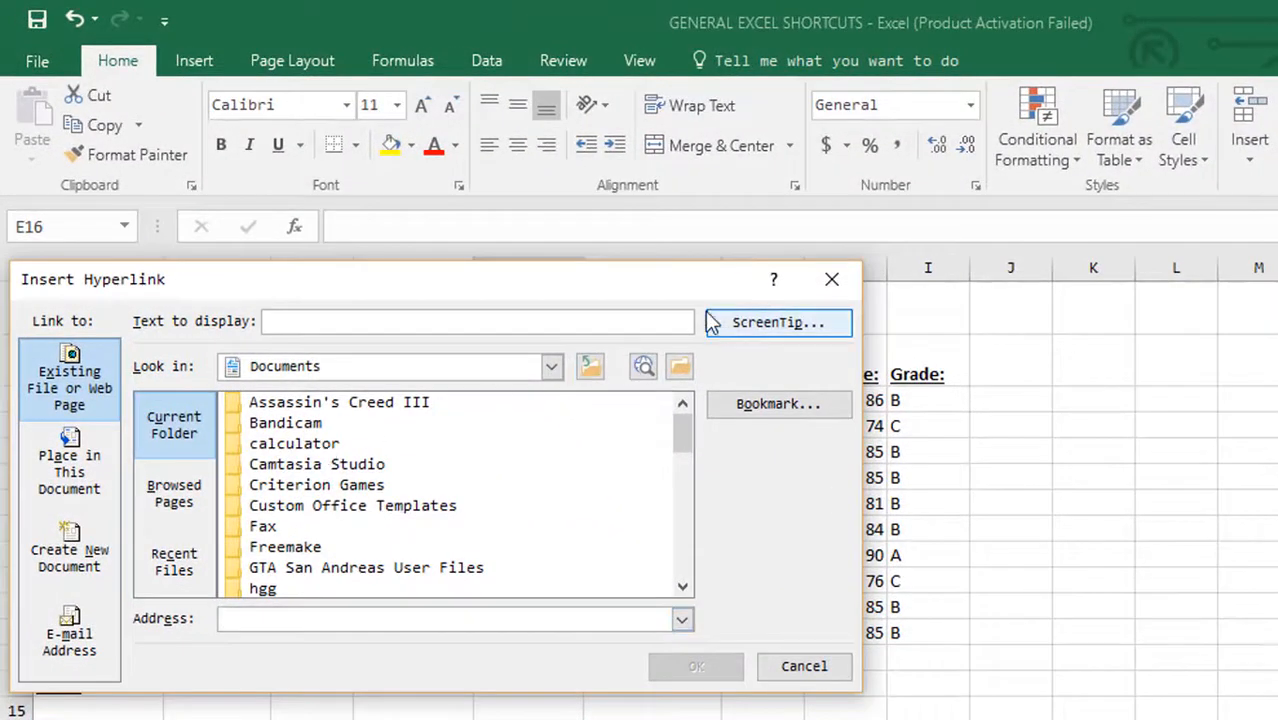
pyautogui.click(84, 446)
pyautogui.click(52, 389)
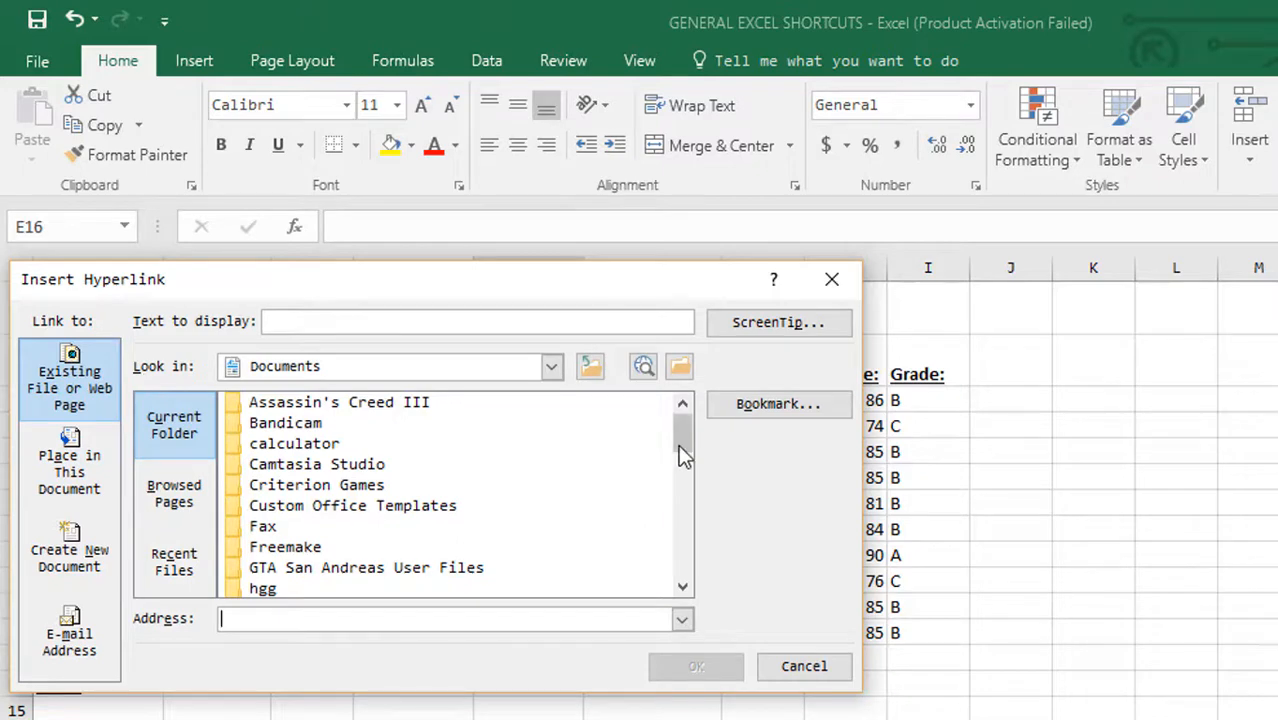
pyautogui.moveTo(682, 445)
pyautogui.mouseDown()
pyautogui.moveTo(682, 522)
pyautogui.moveTo(668, 432)
pyautogui.mouseUp()
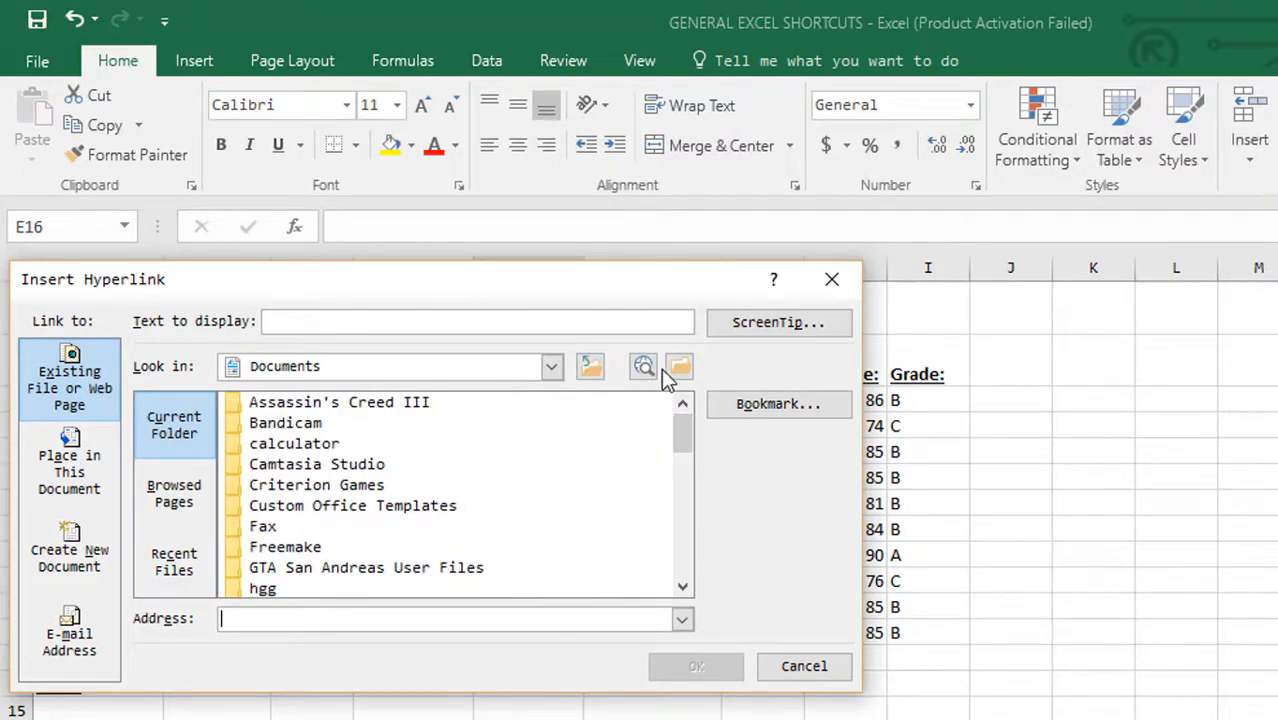
pyautogui.click(840, 280)
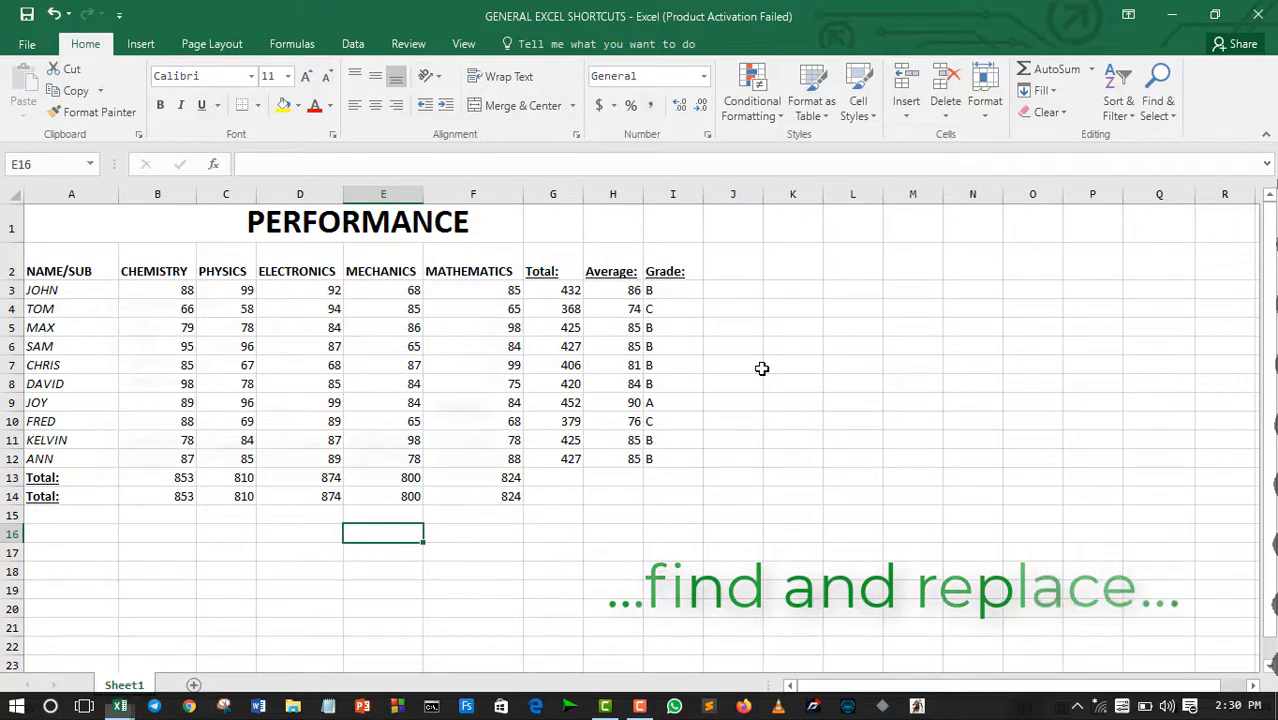
# Step: Open Find and Replace and find the text MATHEMATICS in the sheet
pyautogui.hotkey('ctrl', 'h')
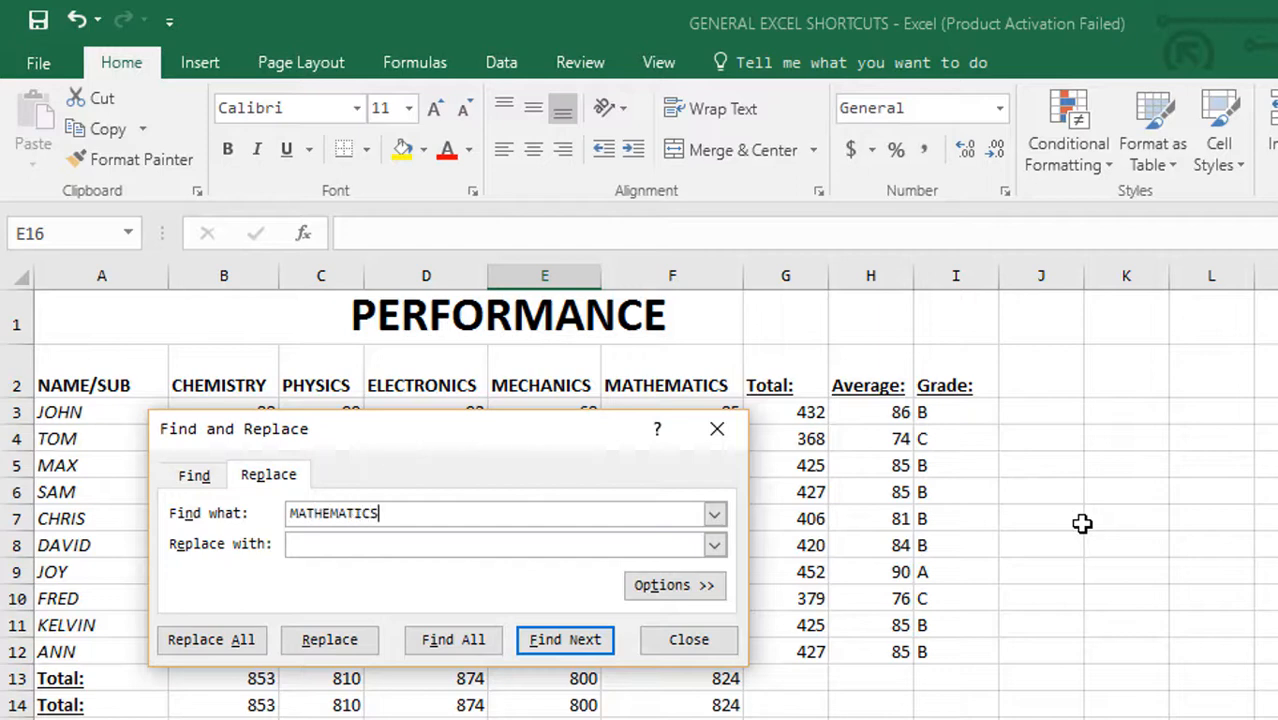
pyautogui.press('Return')
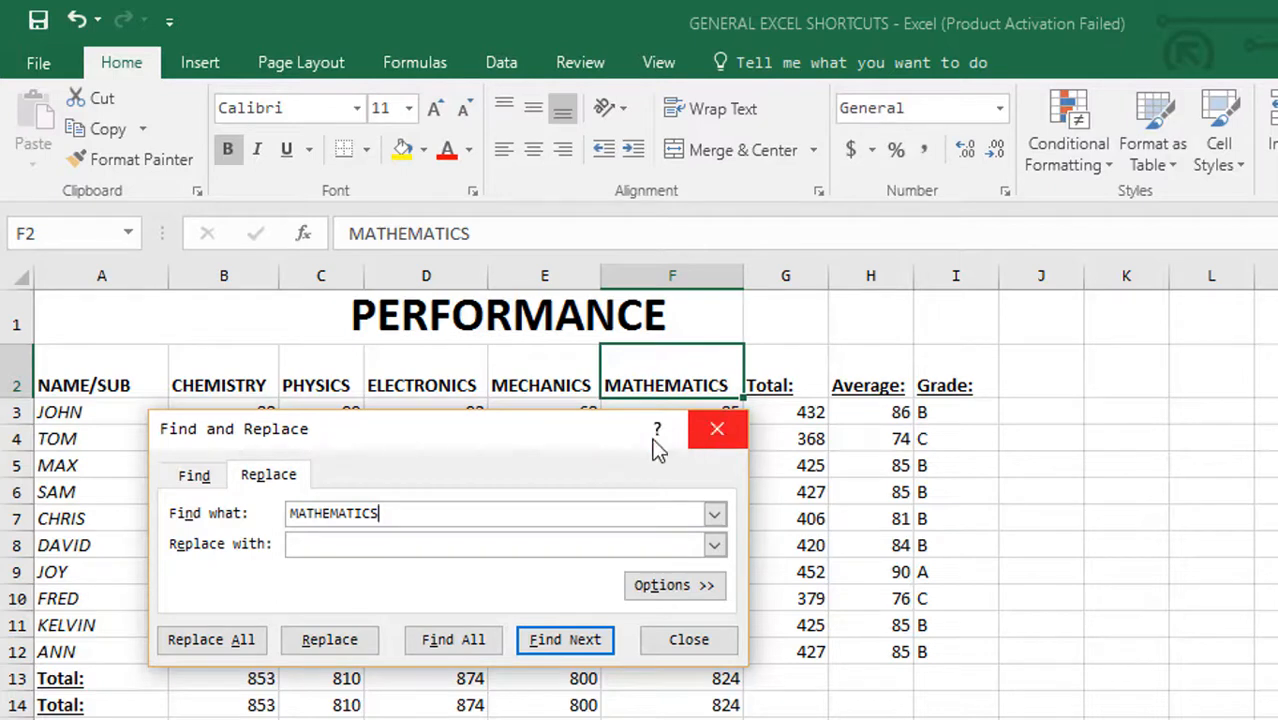
# Step: Search for 84 instead, step through its next occurrences with the dialog moved clear of the table, and close Find and Replace
pyautogui.press('BackSpace')
pyautogui.press('BackSpace')
pyautogui.press('BackSpace')
pyautogui.press('BackSpace')
pyautogui.press('BackSpace')
pyautogui.press('BackSpace')
pyautogui.press('BackSpace')
pyautogui.press('BackSpace')
pyautogui.press('BackSpace')
pyautogui.press('BackSpace')
pyautogui.press('BackSpace')
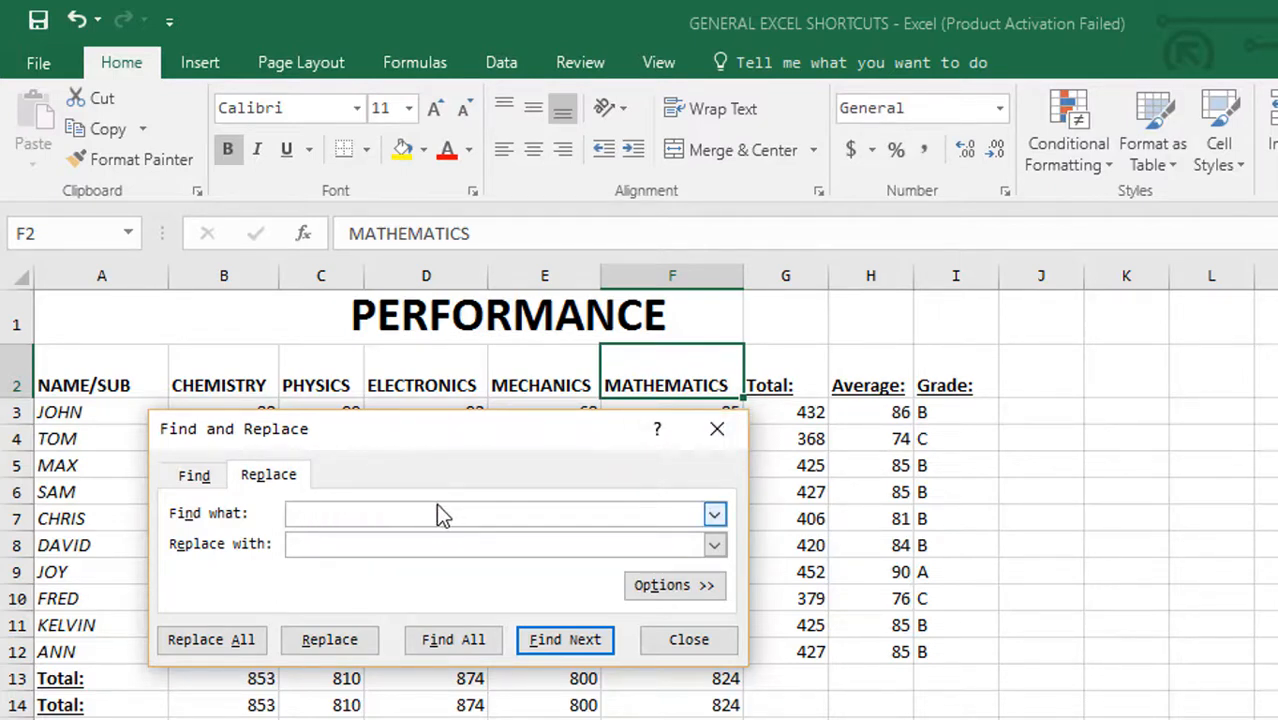
pyautogui.write('84')
pyautogui.press('Return')
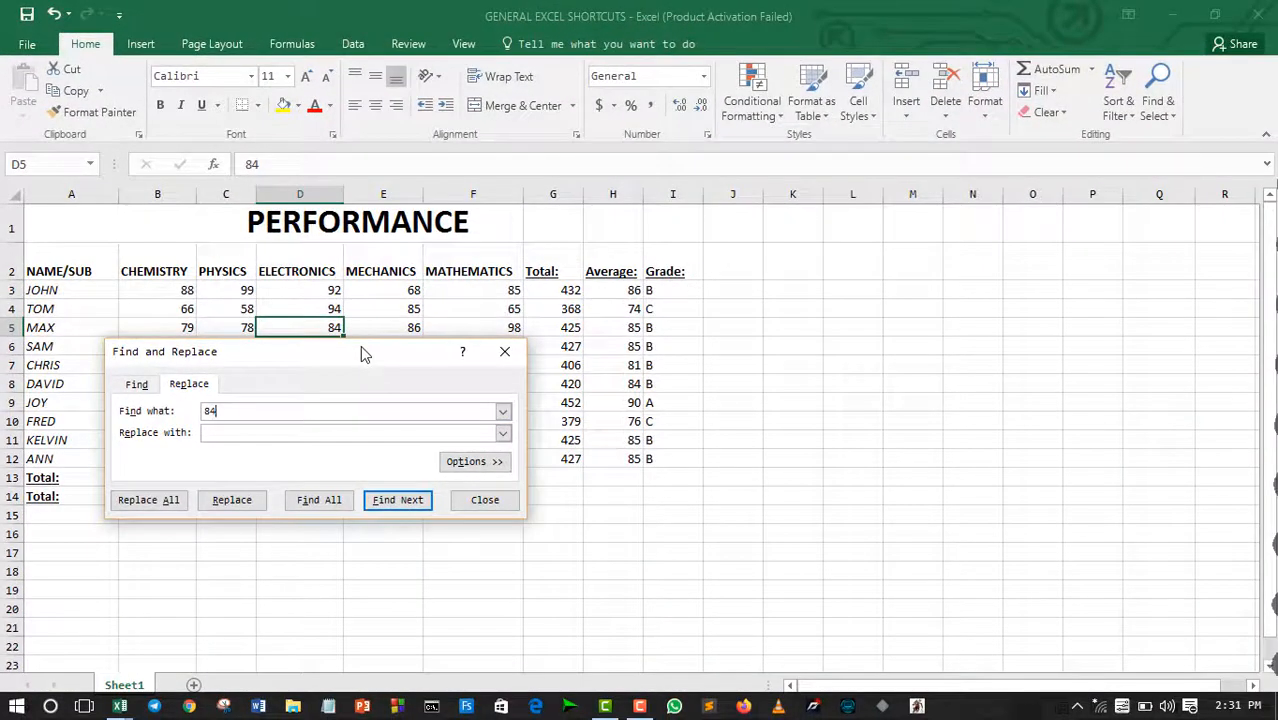
pyautogui.moveTo(363, 360); pyautogui.dragTo(446, 553)
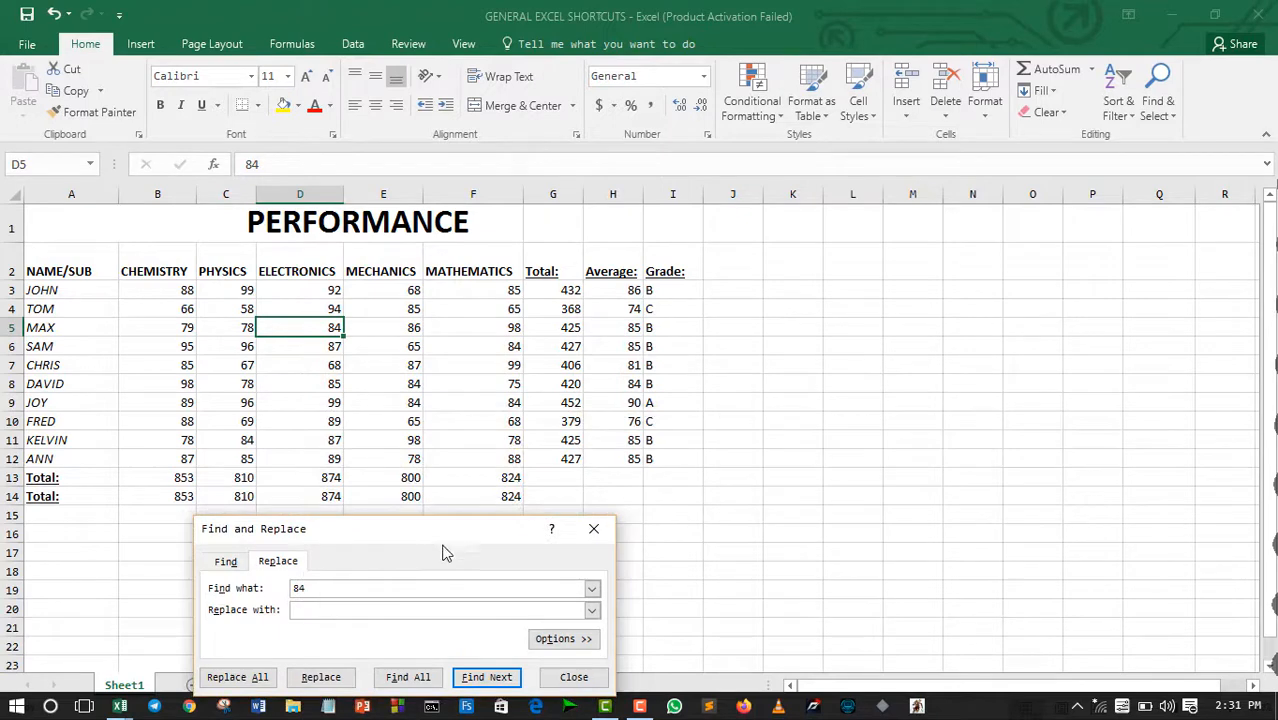
pyautogui.click(487, 680)
pyautogui.click(487, 680)
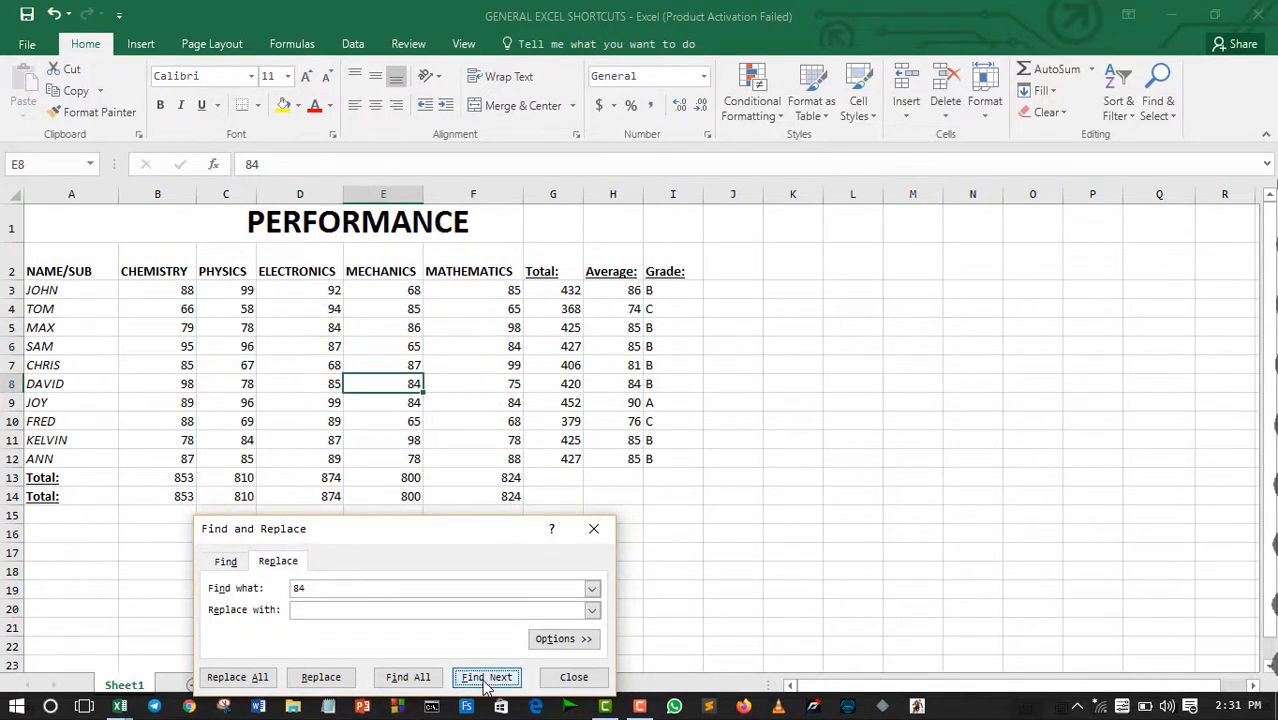
pyautogui.click(595, 531)
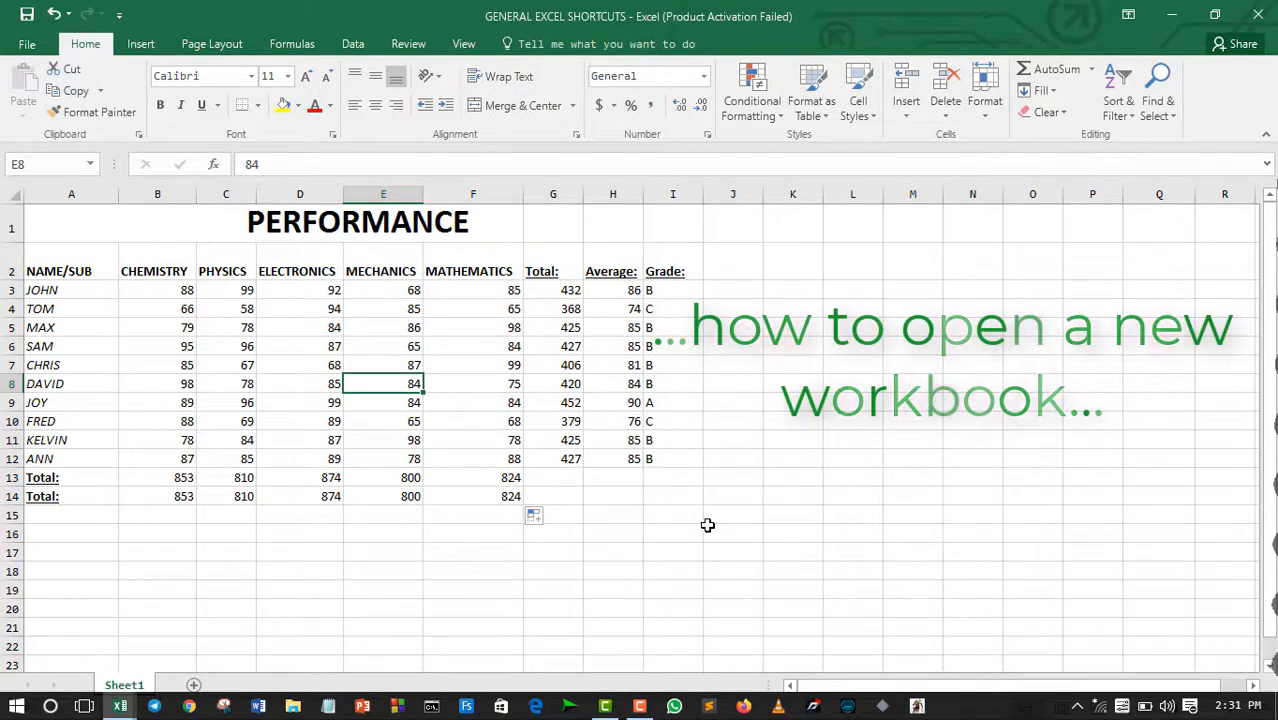
# Step: Create a new blank workbook and close it to return to the performance sheet
pyautogui.hotkey('ctrl', 'n')
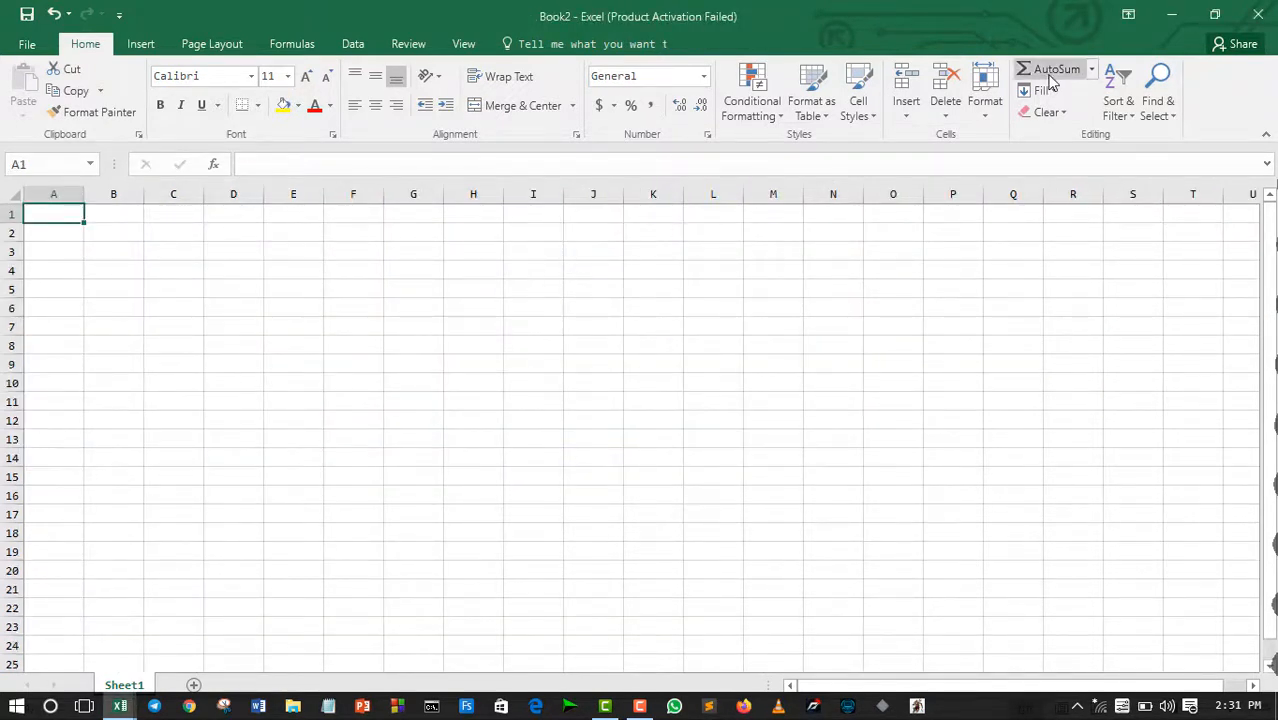
pyautogui.click(1257, 14)
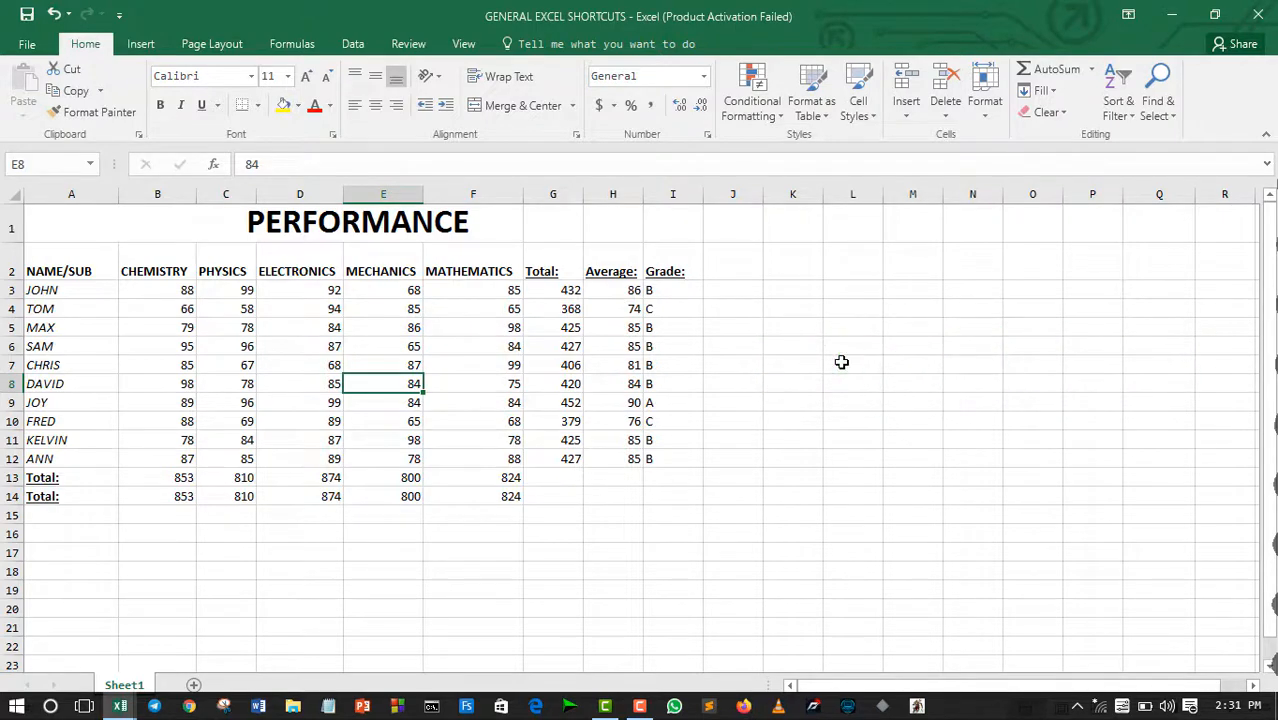
# Step: Open the Open page, browse the Documents folder under This PC, and return to the sheet
pyautogui.hotkey('ctrl', 'o')
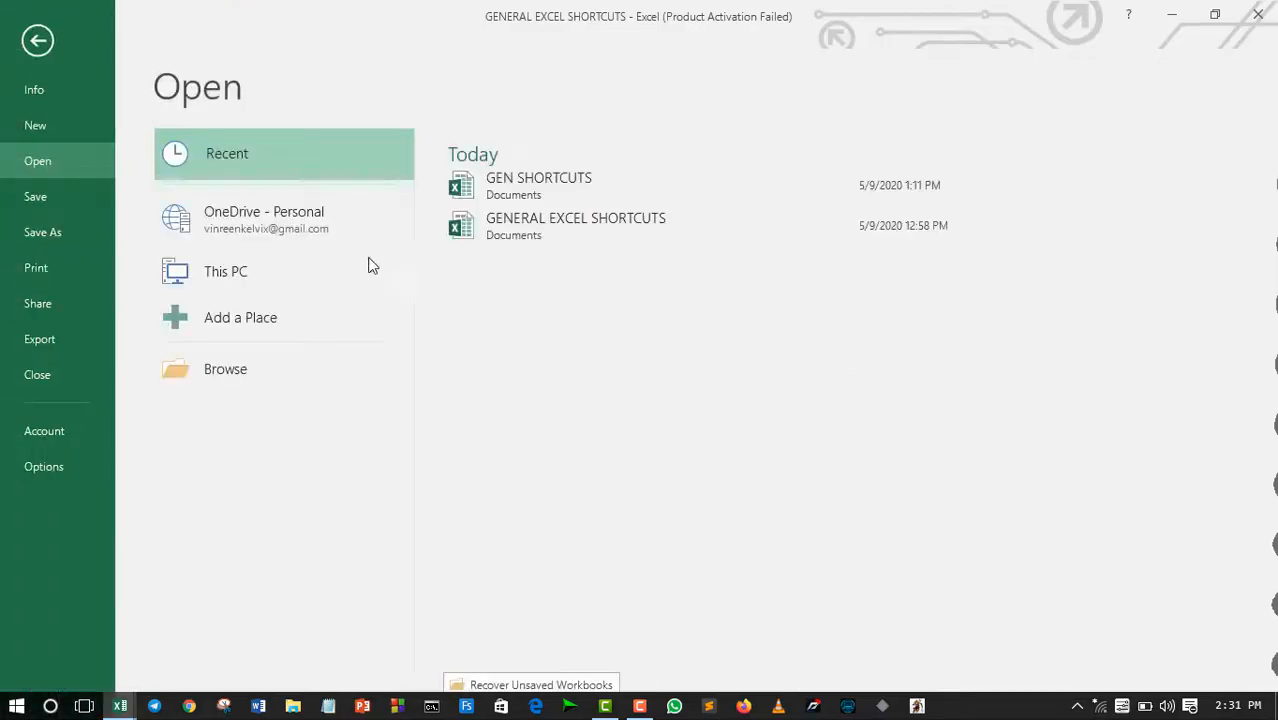
pyautogui.click(211, 290)
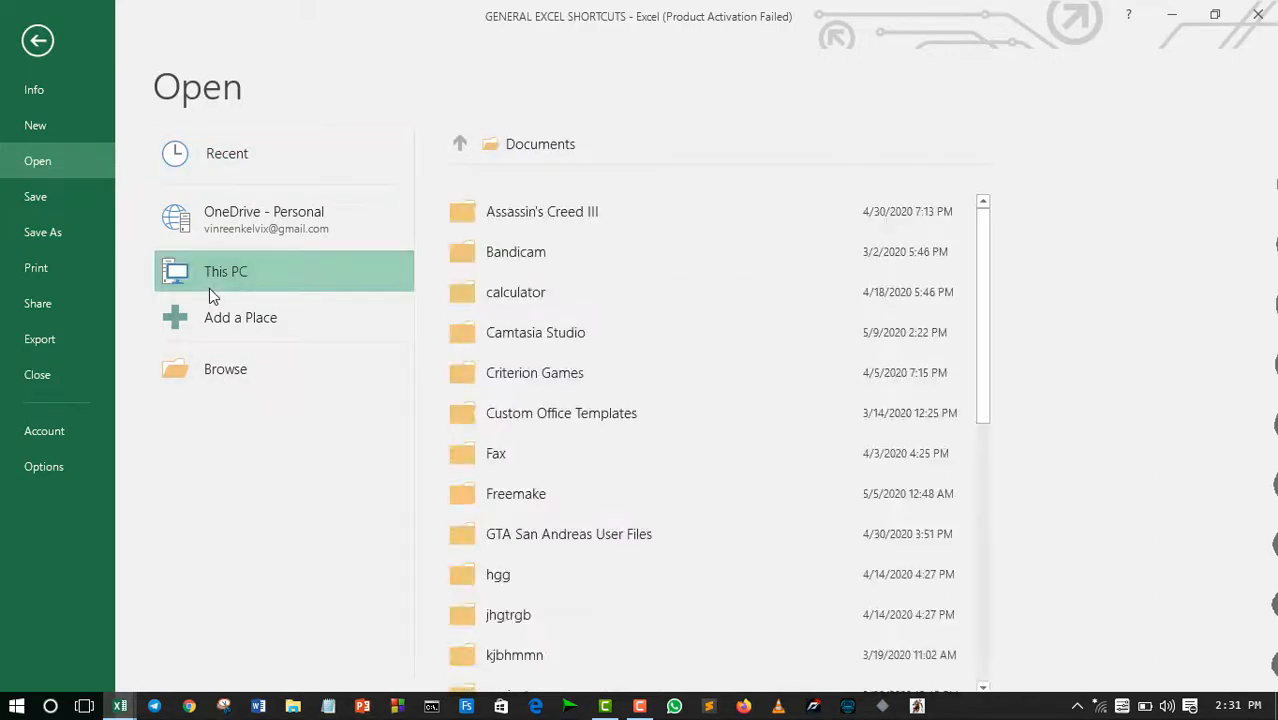
pyautogui.click(38, 42)
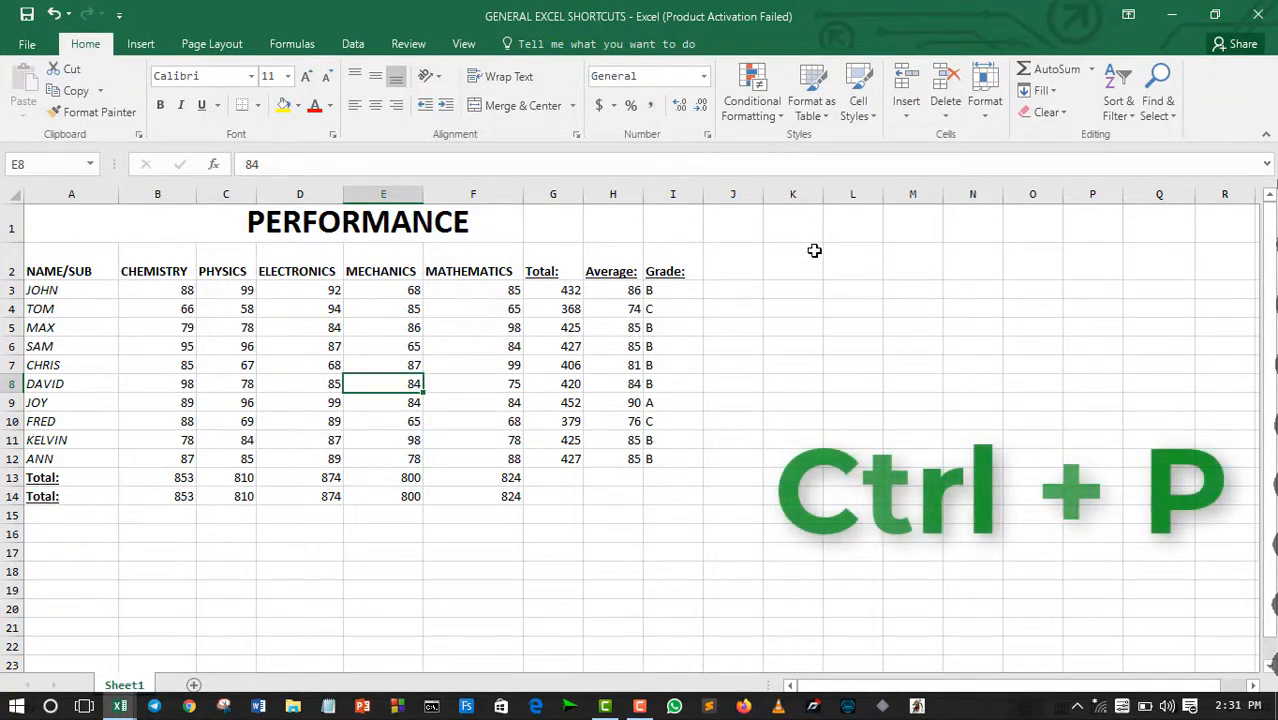
# Step: View the print preview and print settings of the performance sheet, and return without printing
pyautogui.click(758, 489)
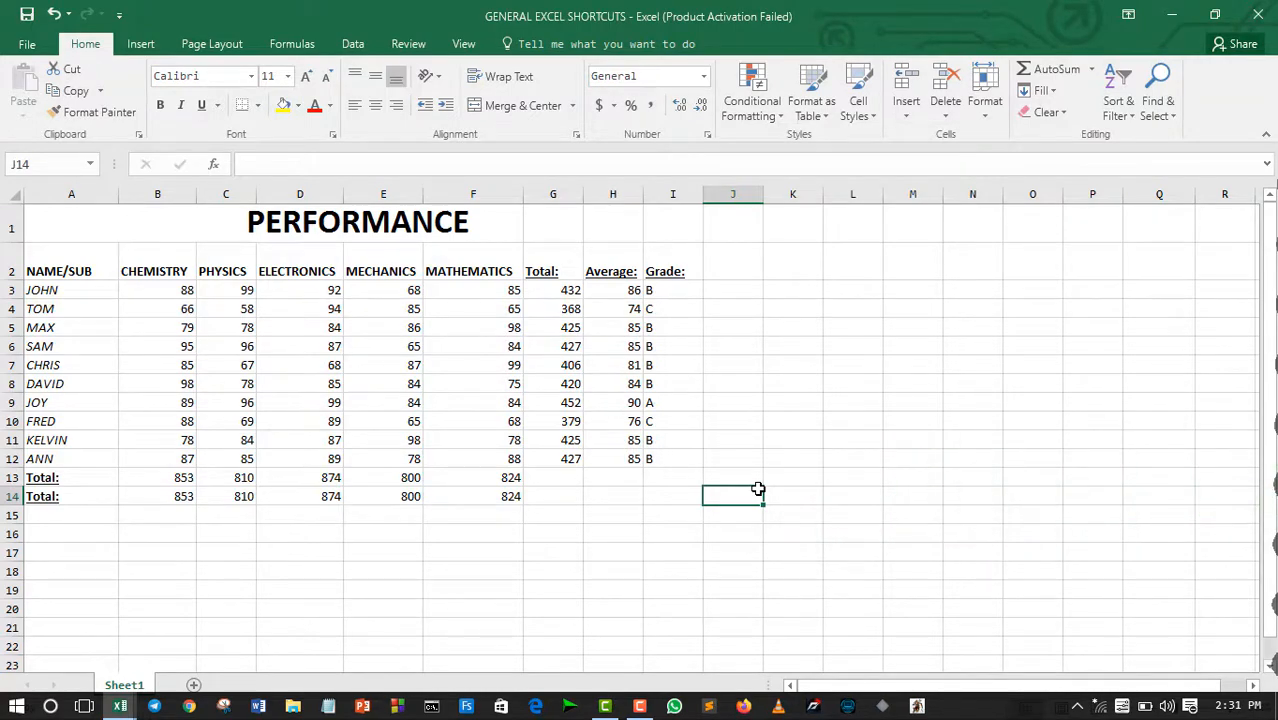
pyautogui.hotkey('ctrl', 'p')
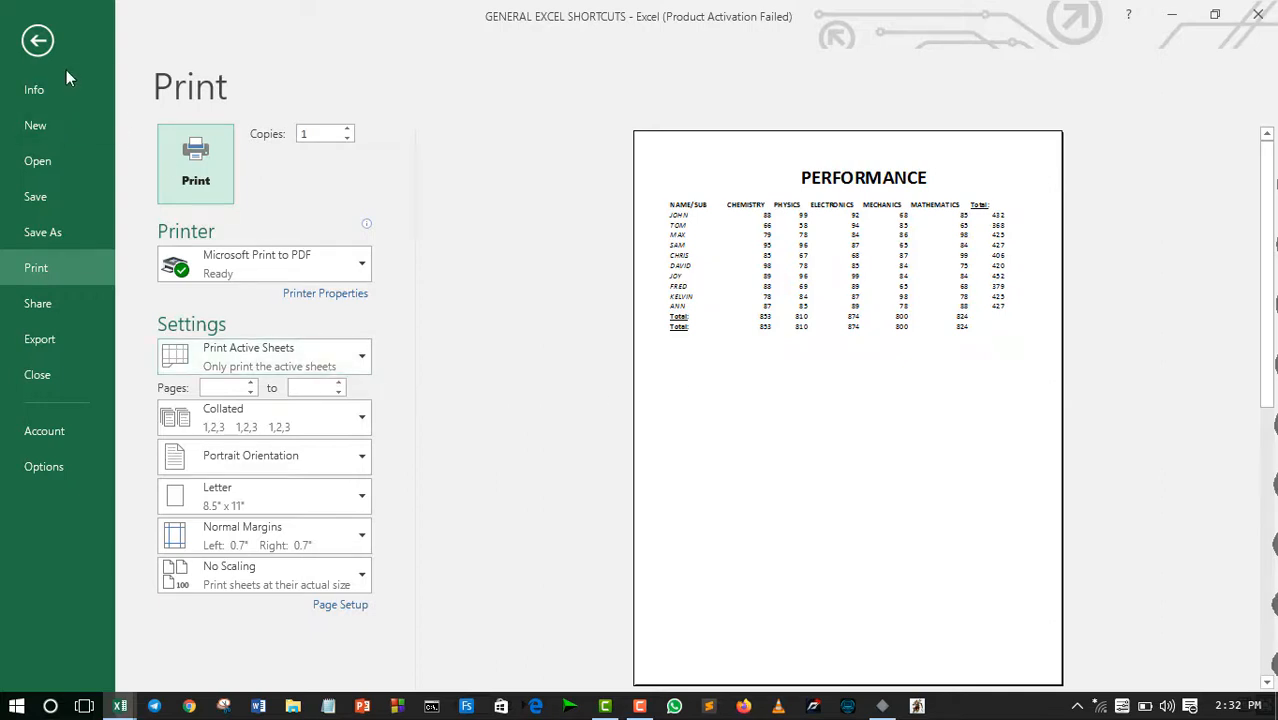
pyautogui.click(38, 42)
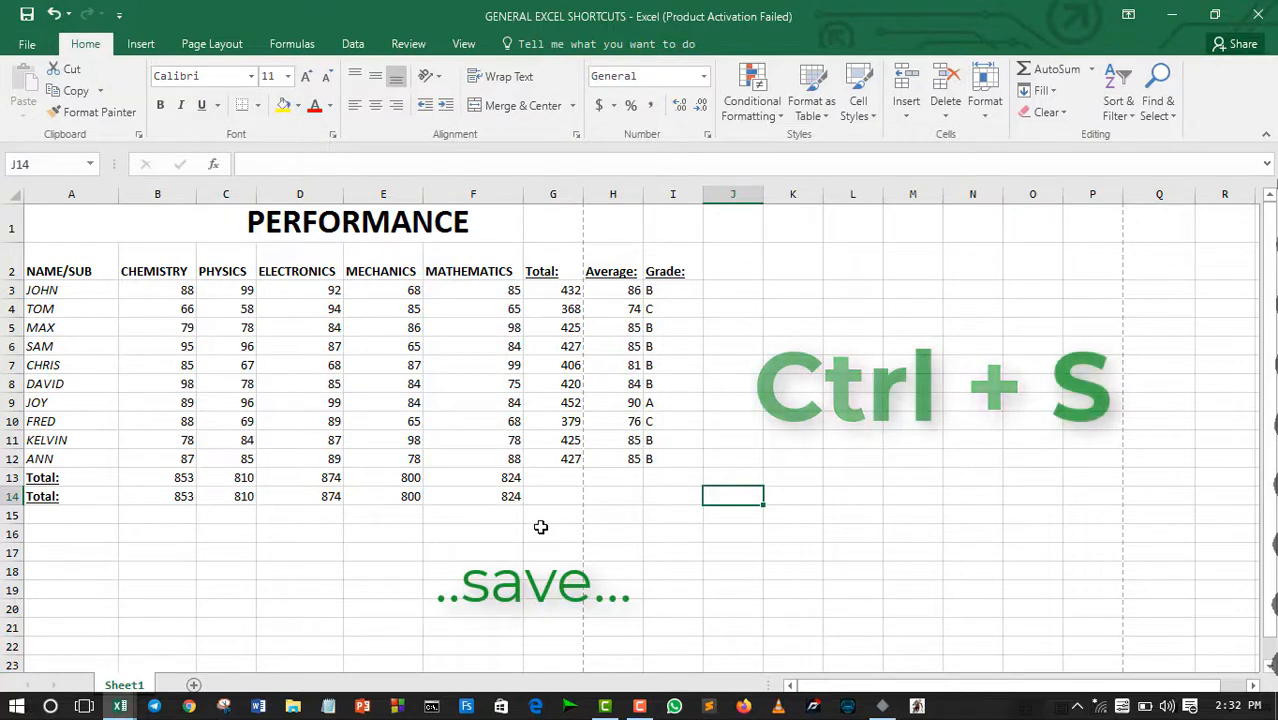
# Step: Look at the Save command on the workbook's Info page and return to the sheet
pyautogui.click(723, 581)
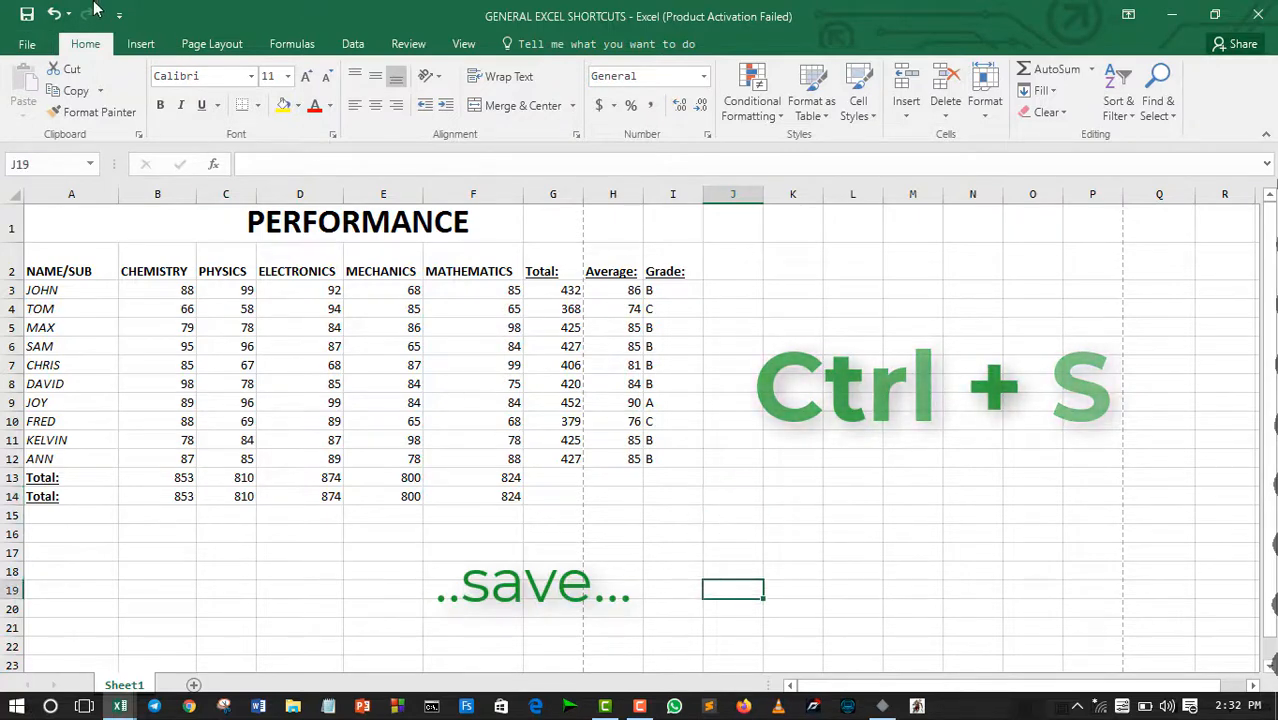
pyautogui.click(27, 44)
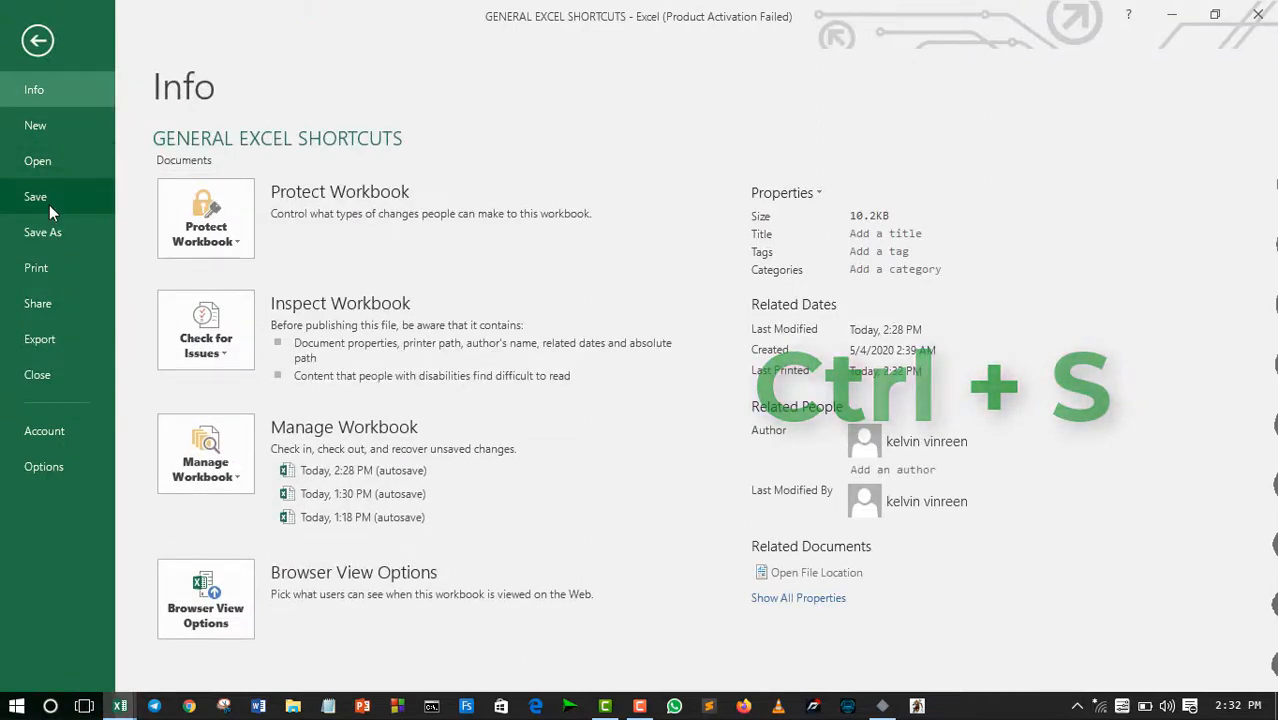
pyautogui.click(38, 42)
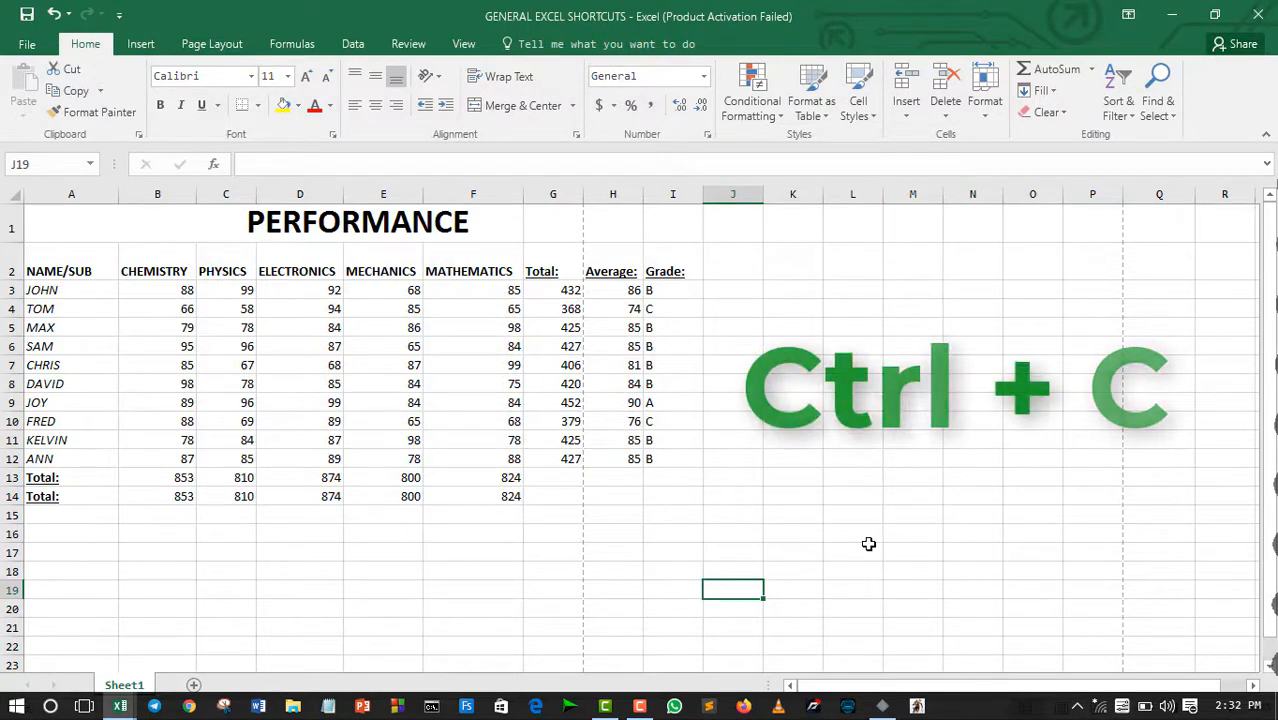
# Step: Copy the whole performance table, paste it at cell L14, and undo the paste
pyautogui.click(553, 495)
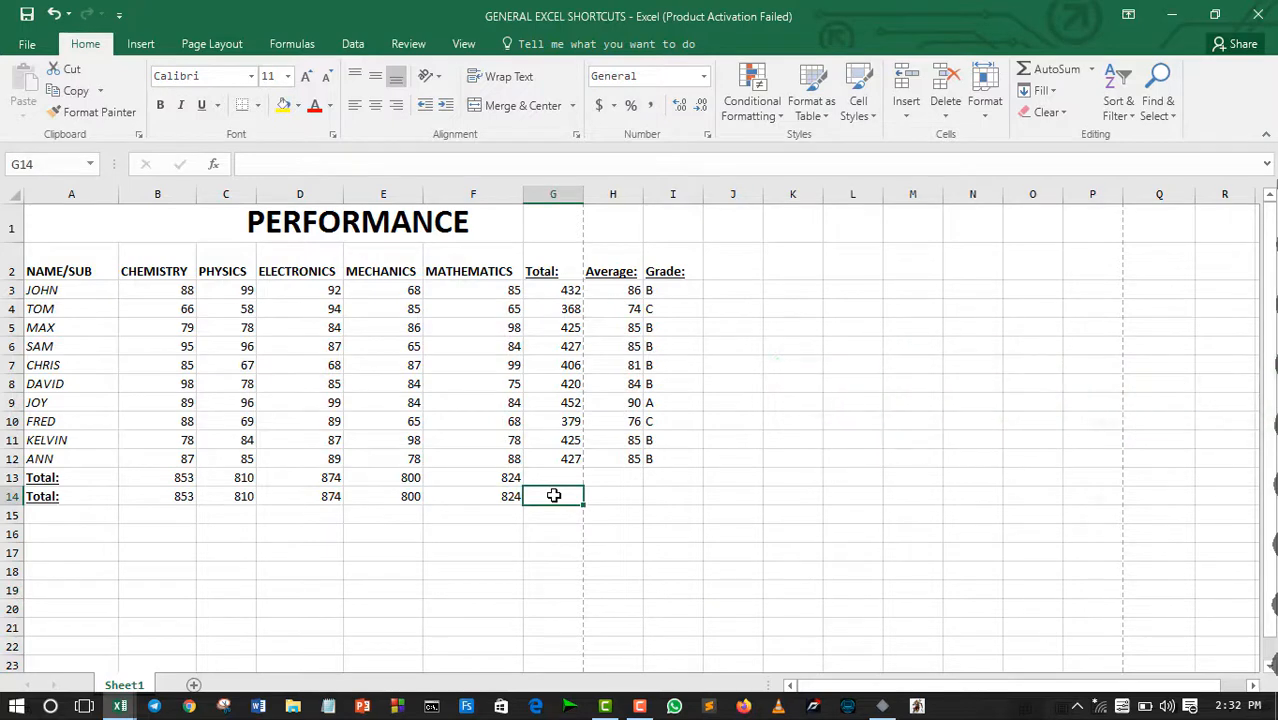
pyautogui.hotkey('ctrl', 'a')
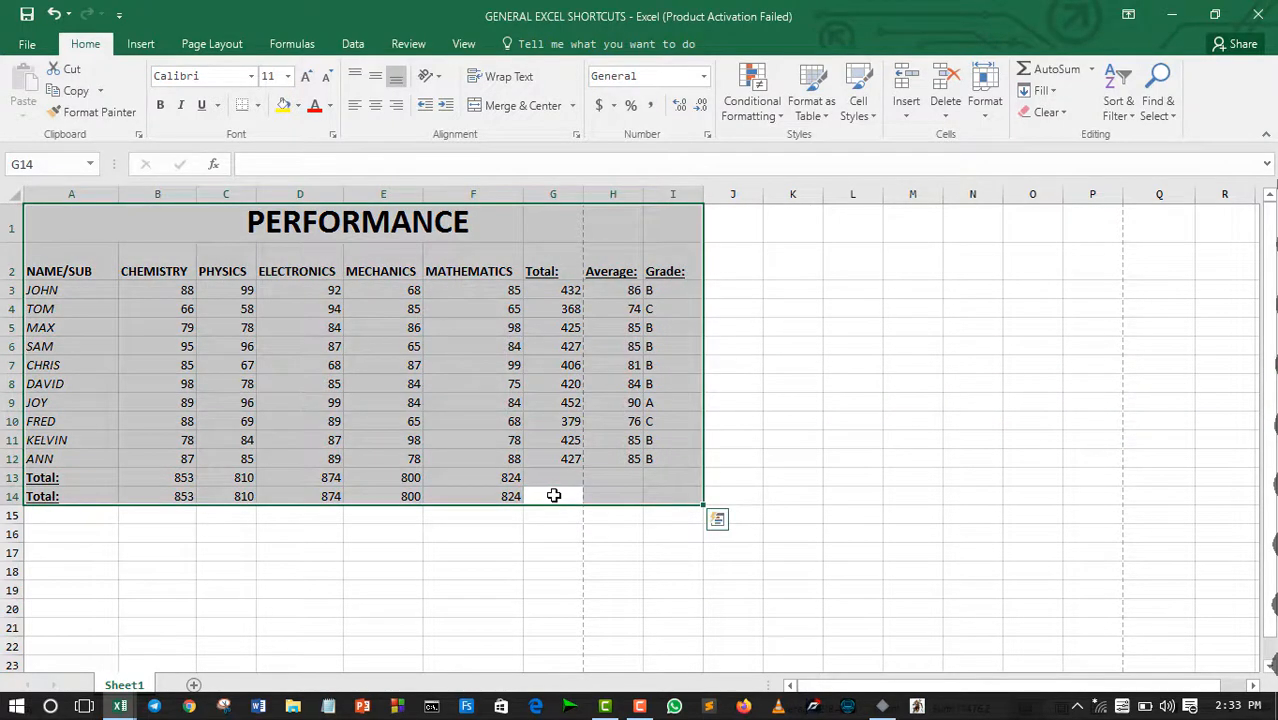
pyautogui.hotkey('ctrl', 'c')
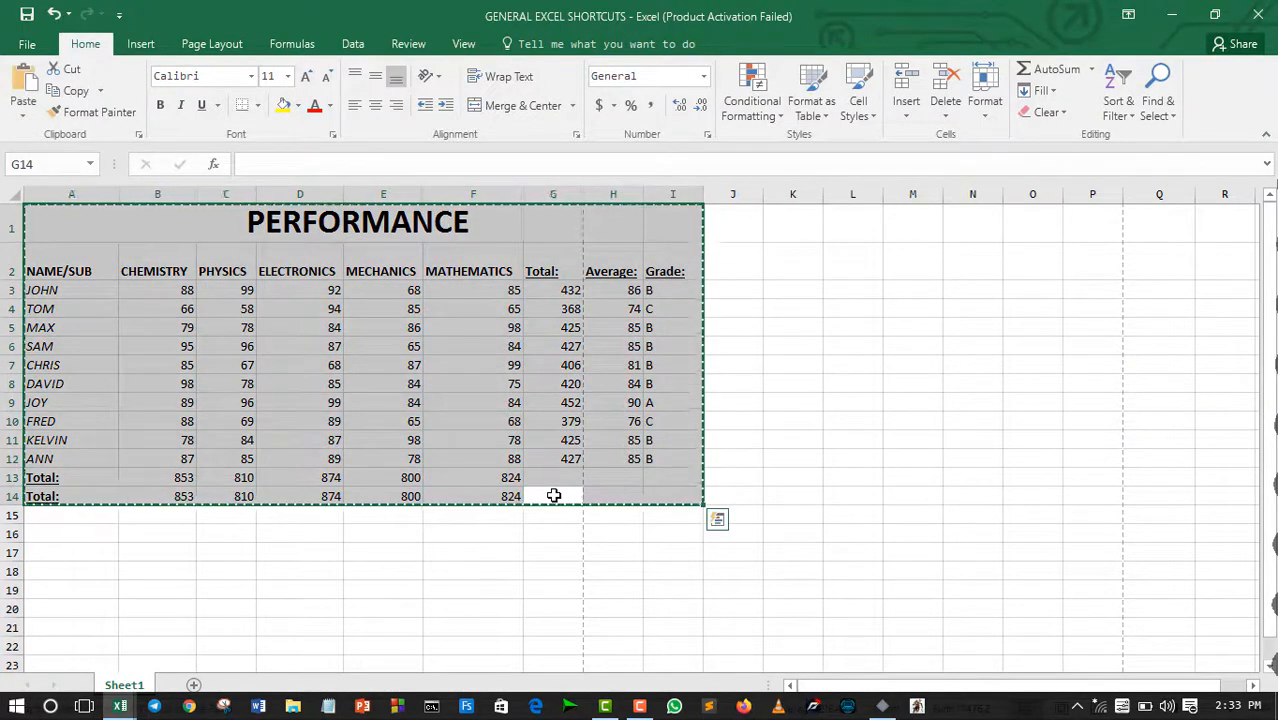
pyautogui.click(881, 496)
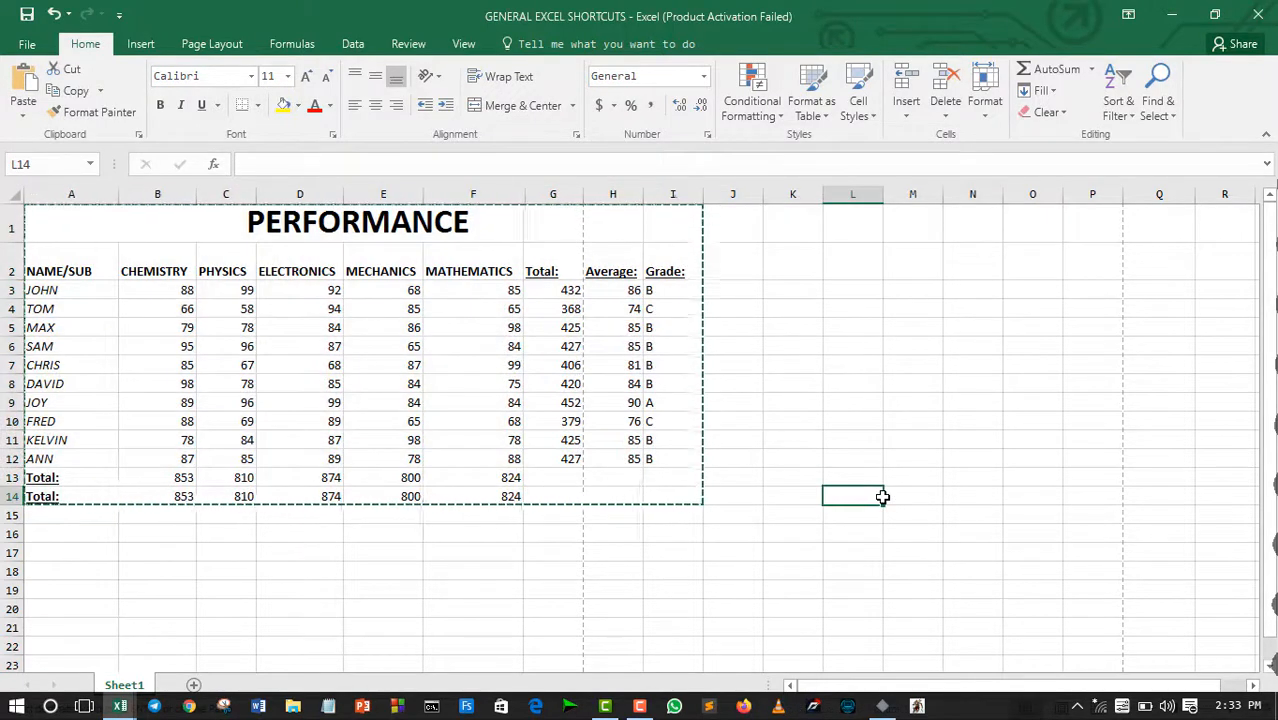
pyautogui.hotkey('ctrl', 'v')
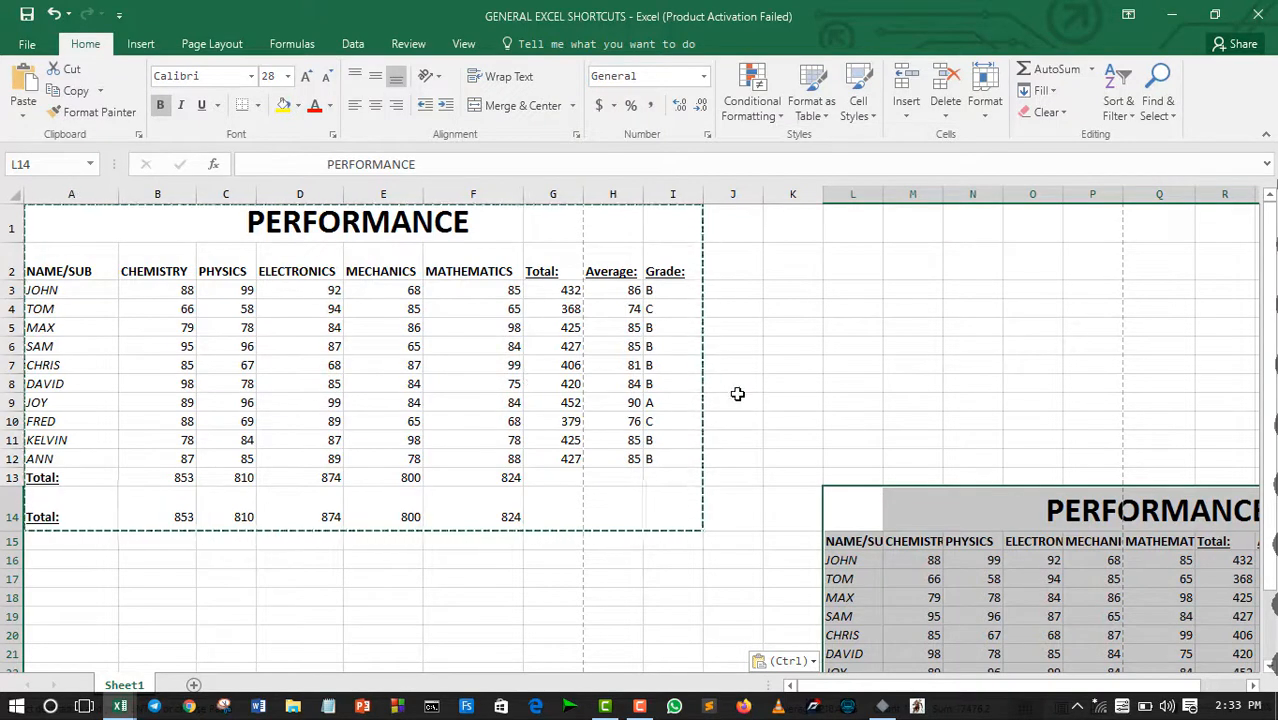
pyautogui.hotkey('ctrl', 'z')
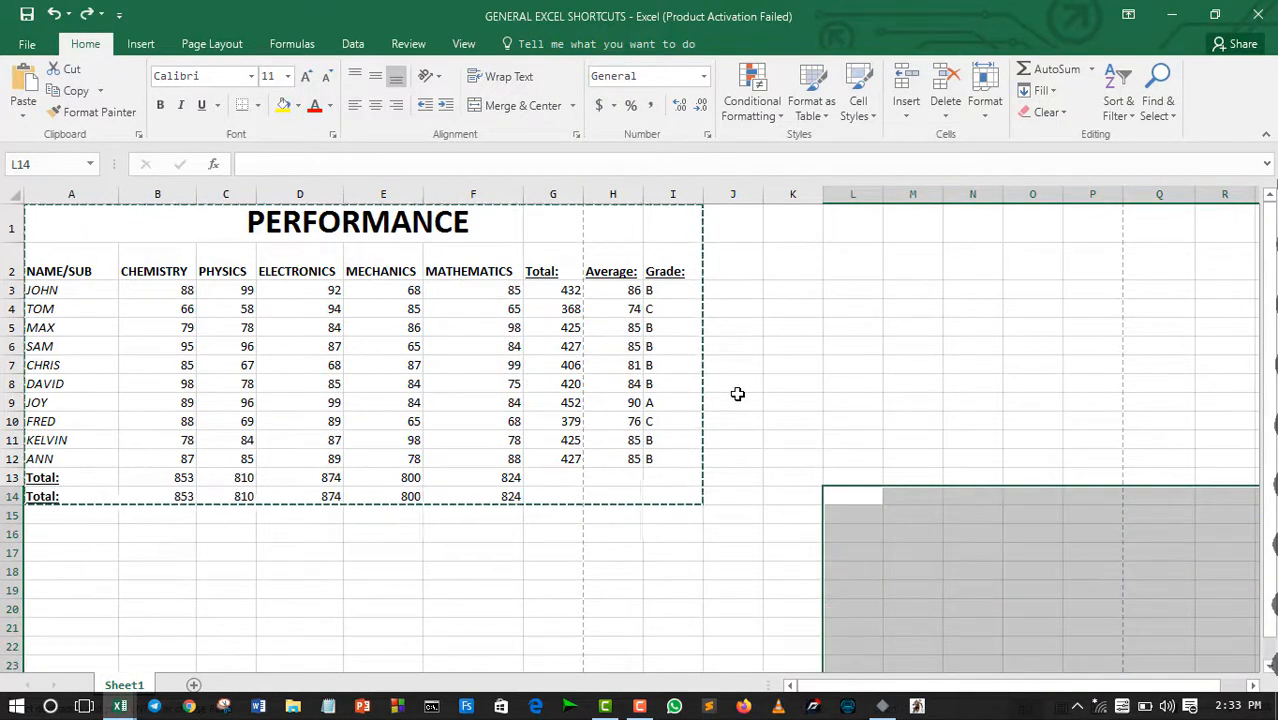
pyautogui.click(827, 511)
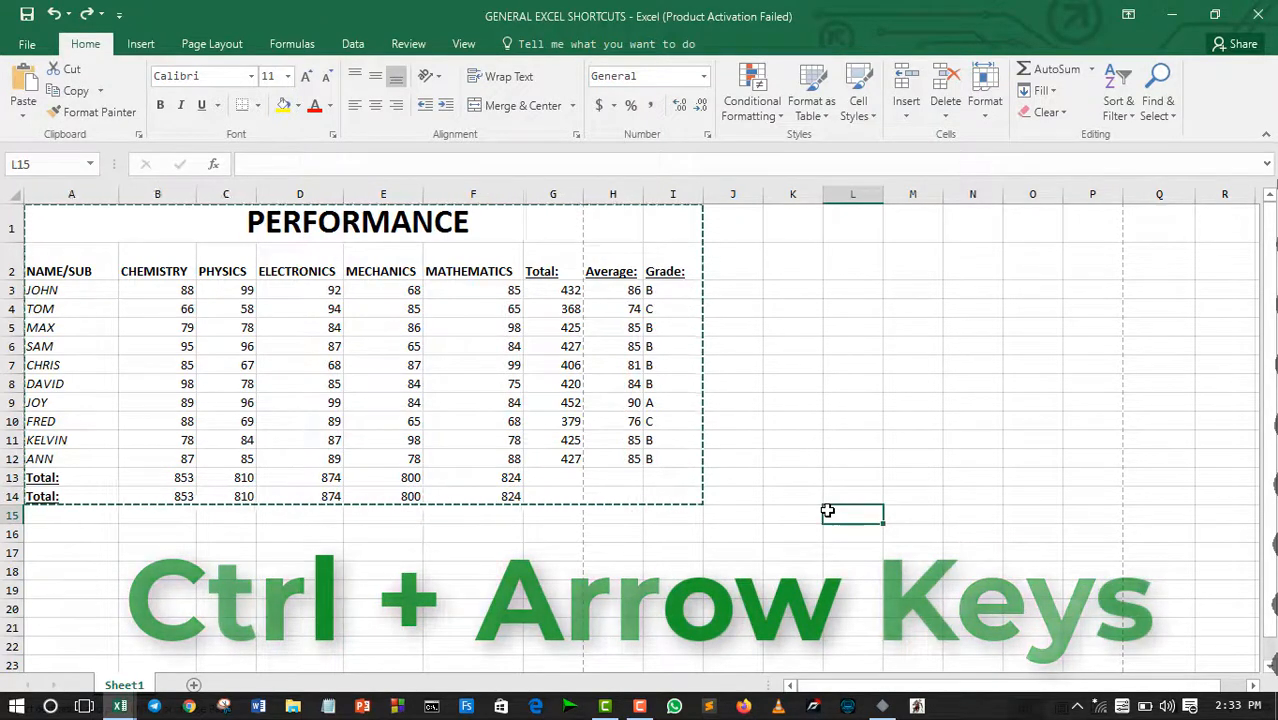
# Step: Jump the active cell between the data and sheet edges along row 14, up column A and along row 1, ending at A1
pyautogui.click(60, 497)
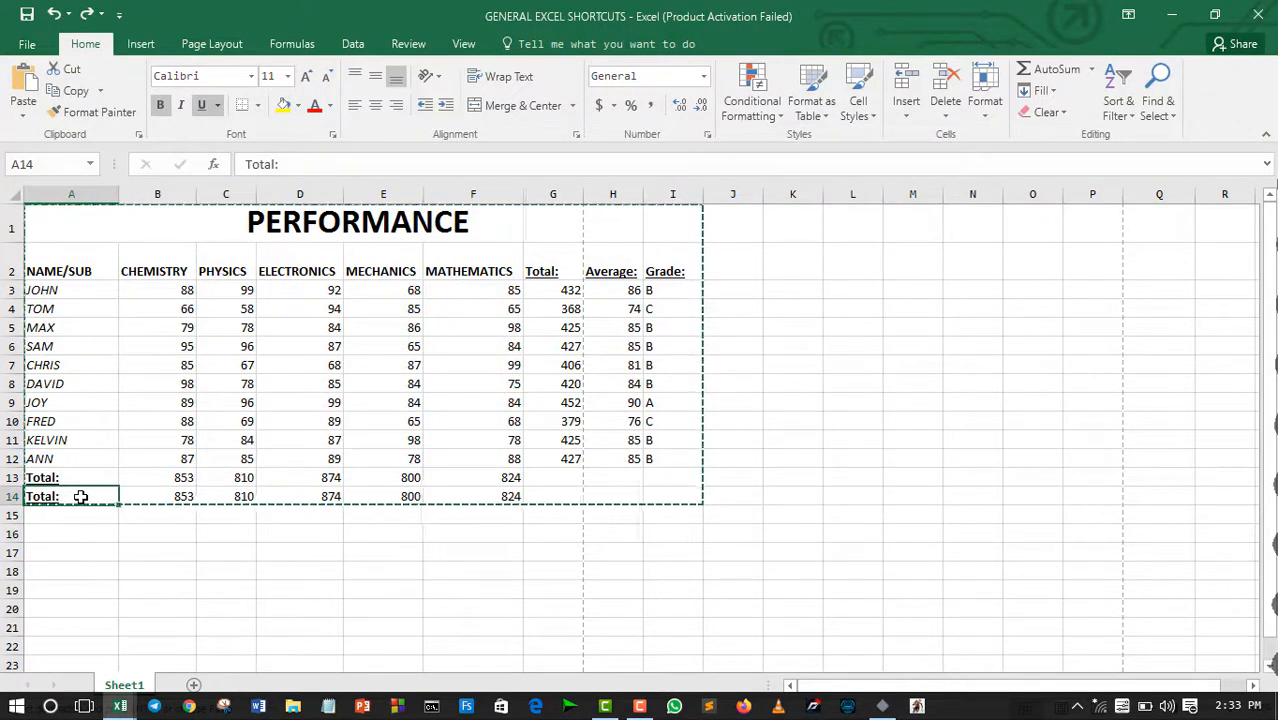
pyautogui.hotkey('ctrl', 'Right')
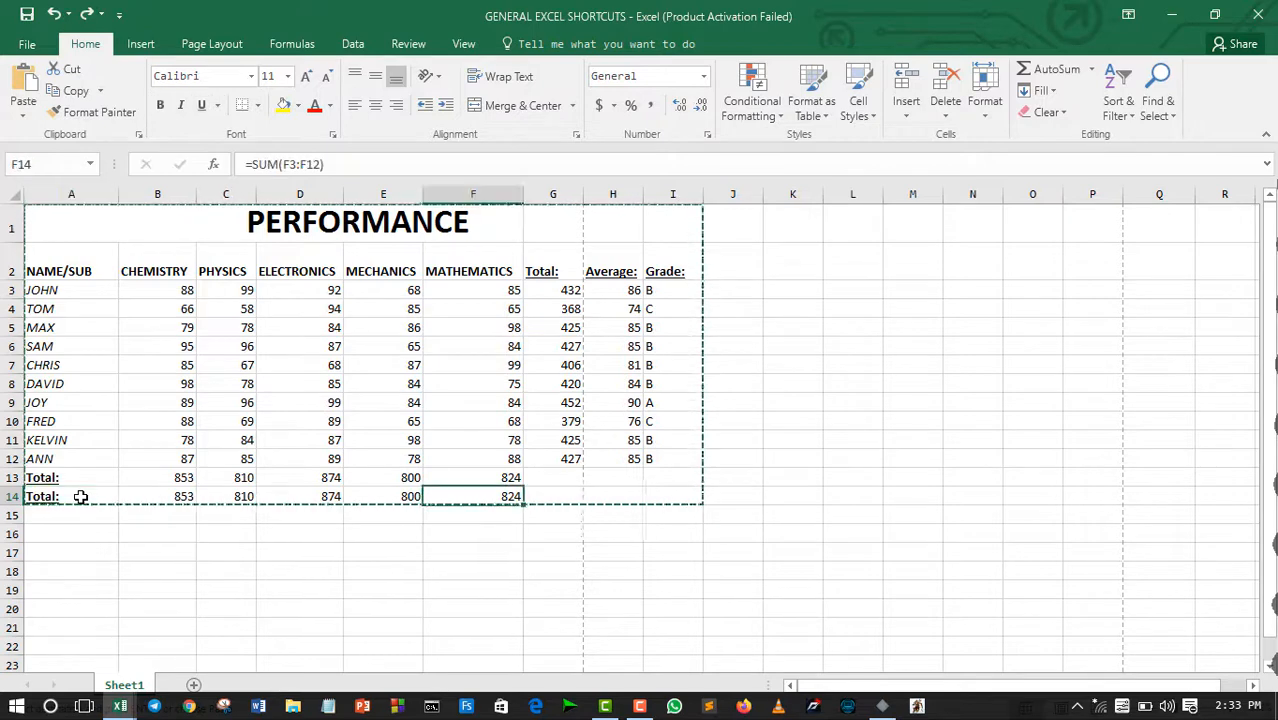
pyautogui.hotkey('ctrl', 'Right')
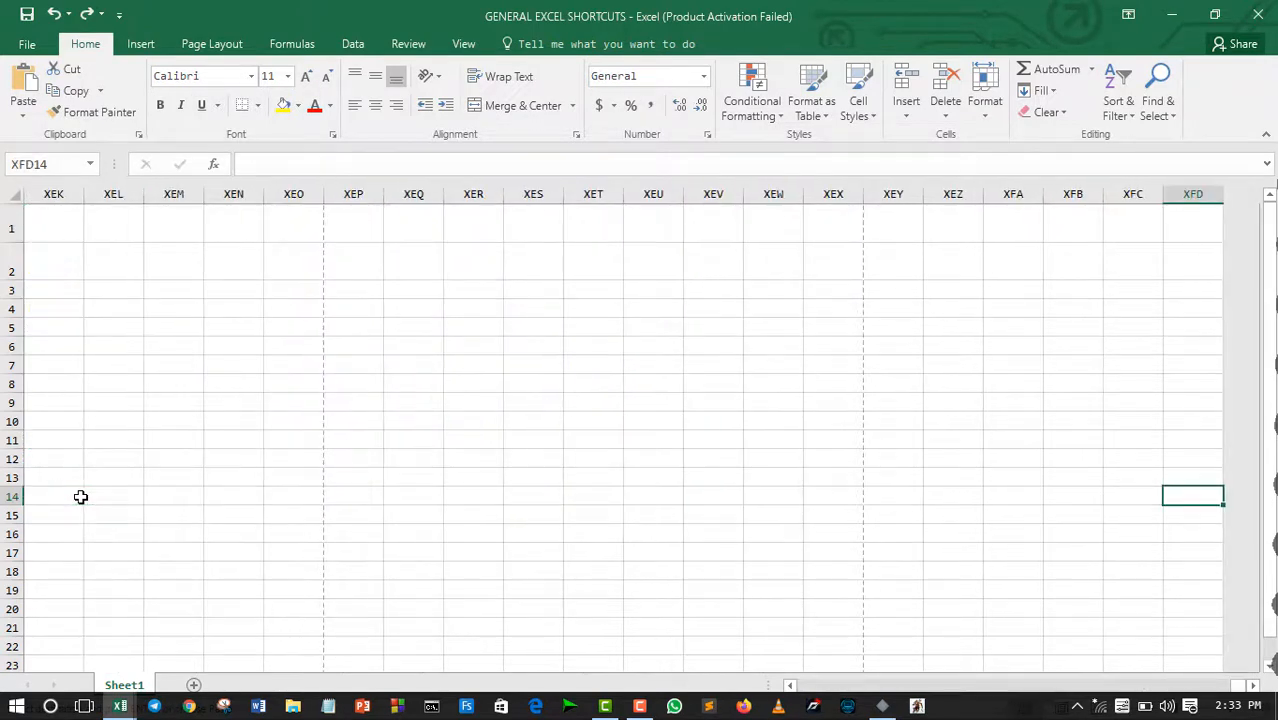
pyautogui.hotkey('ctrl', 'Left')
pyautogui.hotkey('ctrl', 'Left')
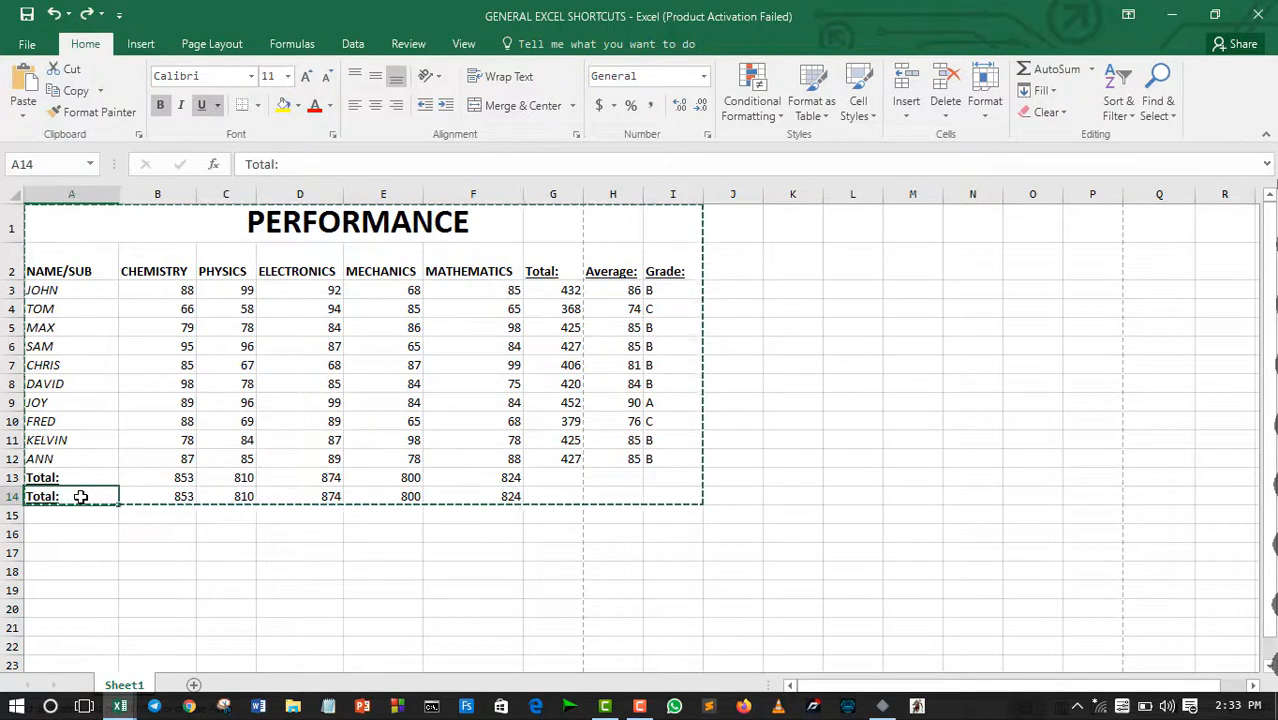
pyautogui.hotkey('ctrl', 'Up')
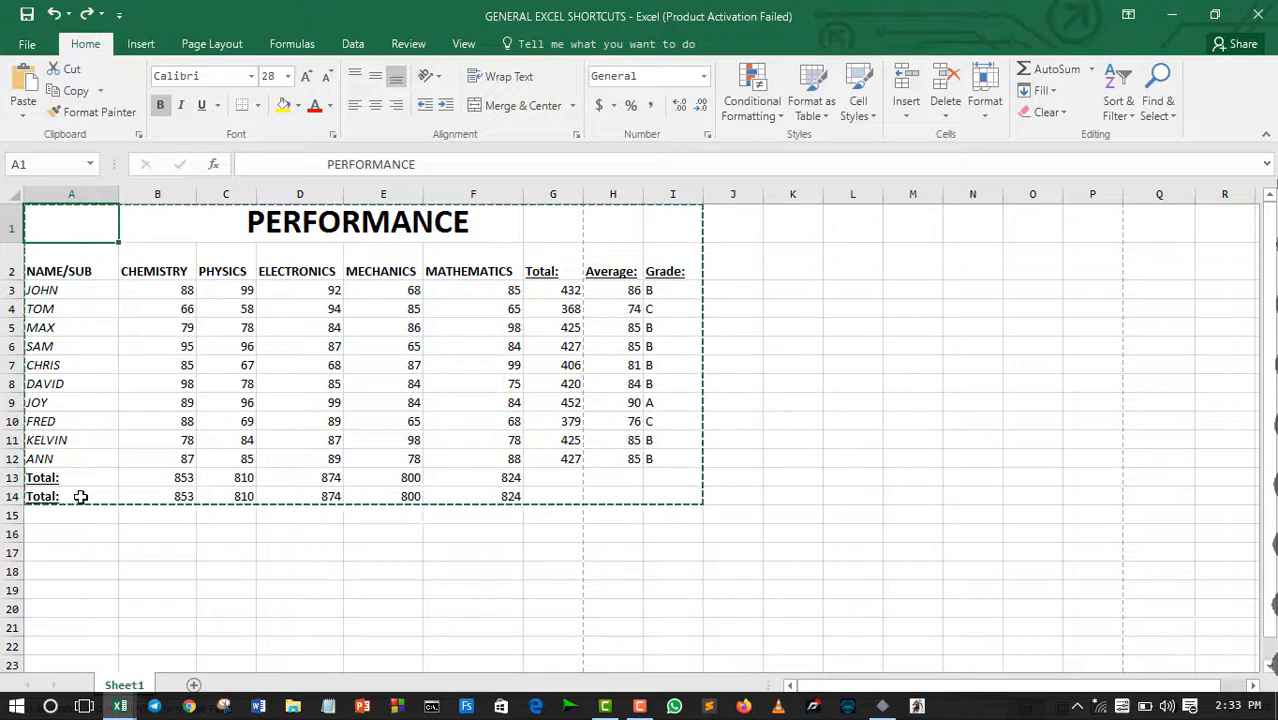
pyautogui.hotkey('ctrl', 'Right')
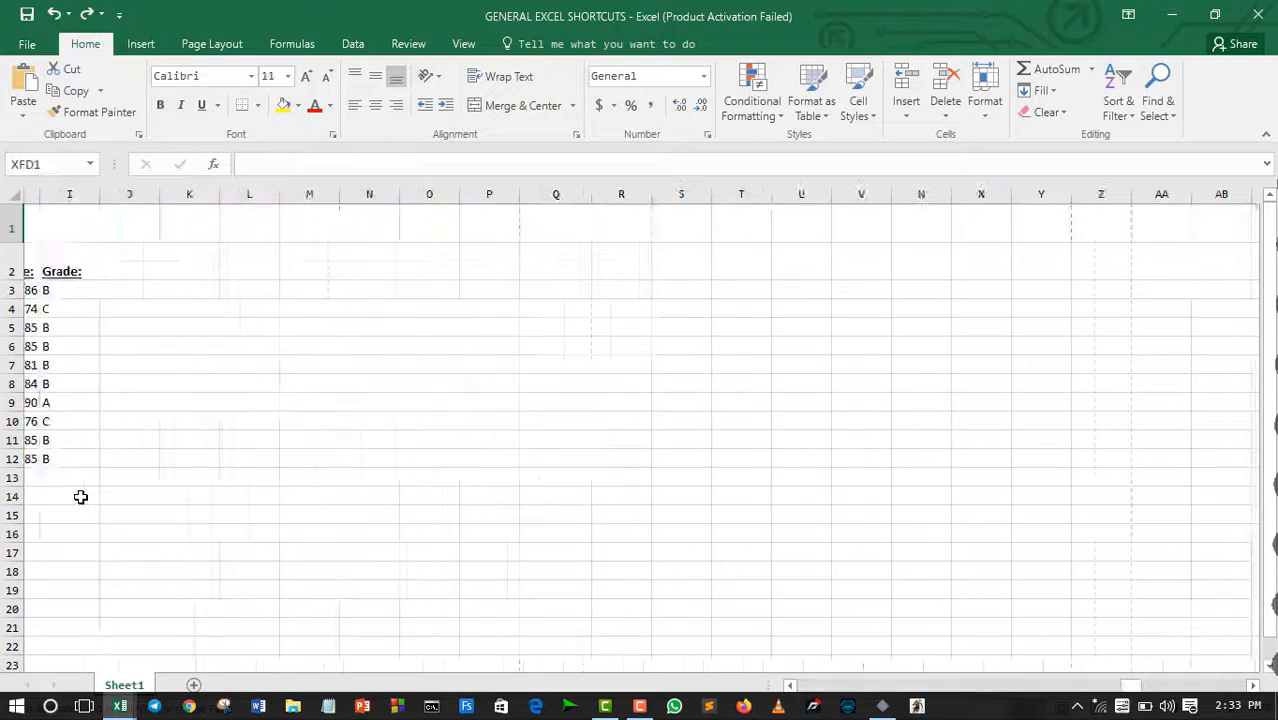
pyautogui.hotkey('ctrl', 'Left')
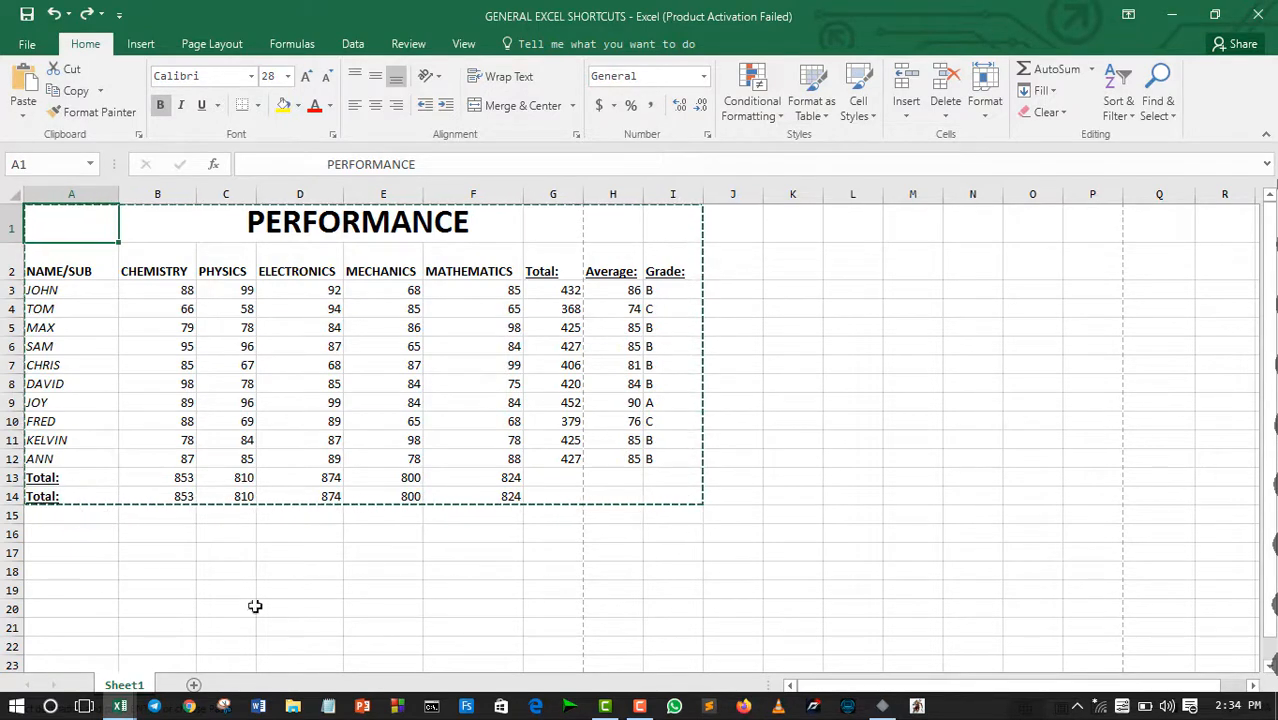
# Step: Insert a default chart from the whole performance table and move it clear of the data, over columns J to Q
pyautogui.click(424, 608)
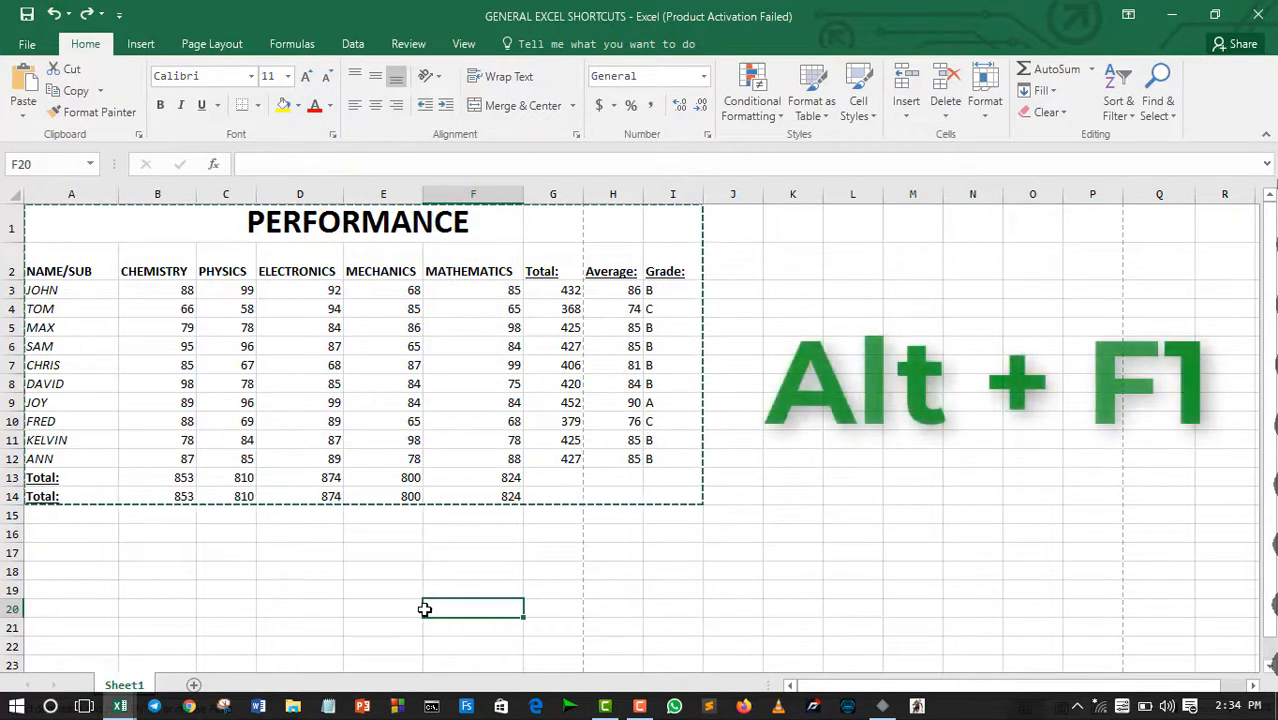
pyautogui.click(467, 496)
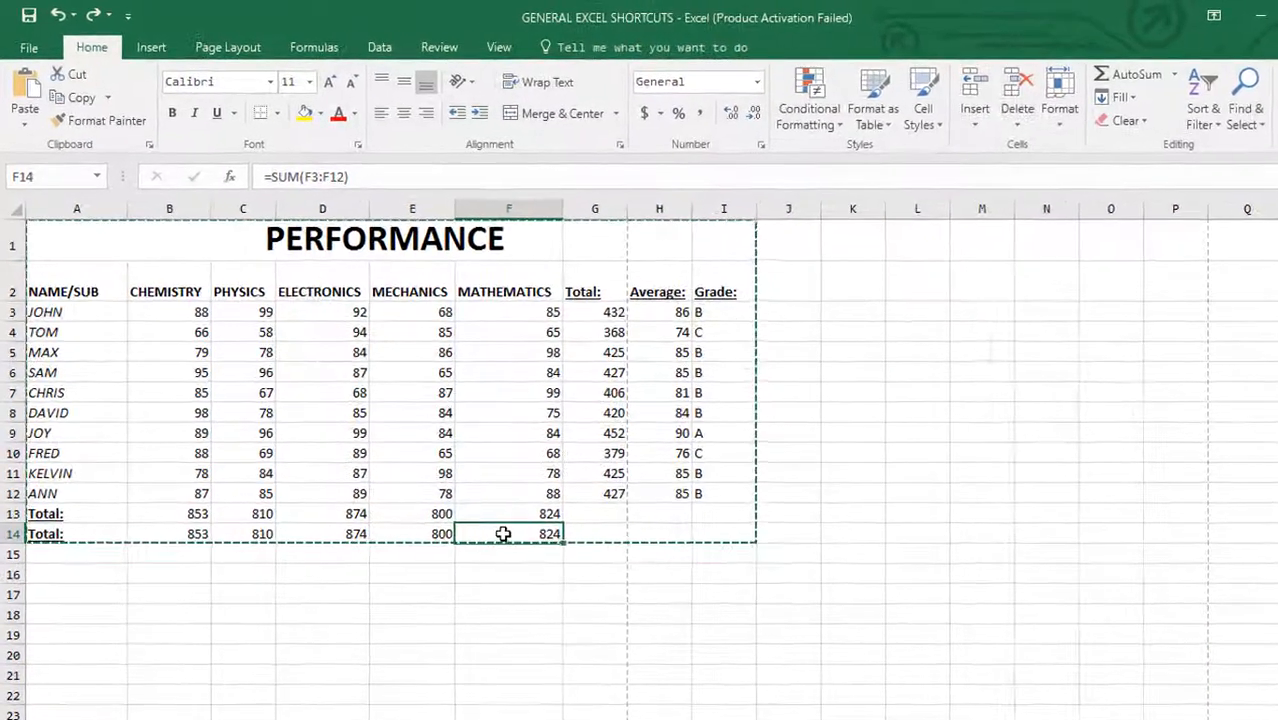
pyautogui.hotkey('ctrl', 'a')
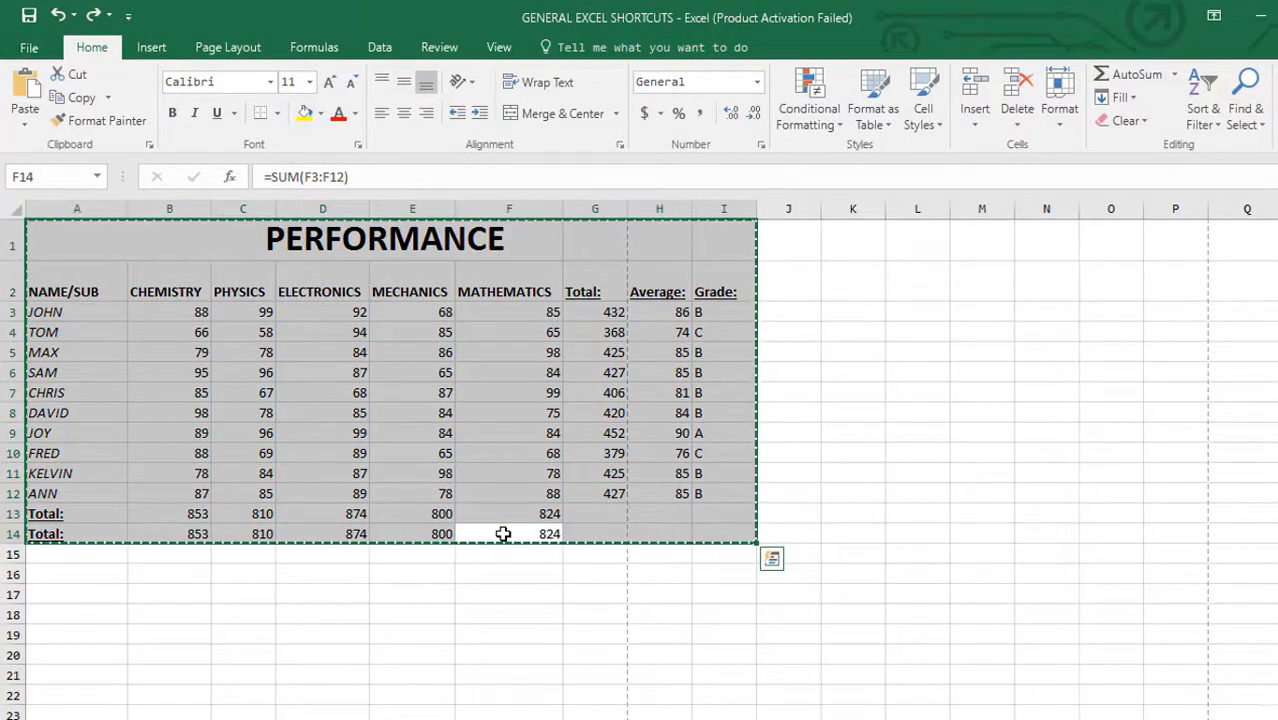
pyautogui.press('alt')
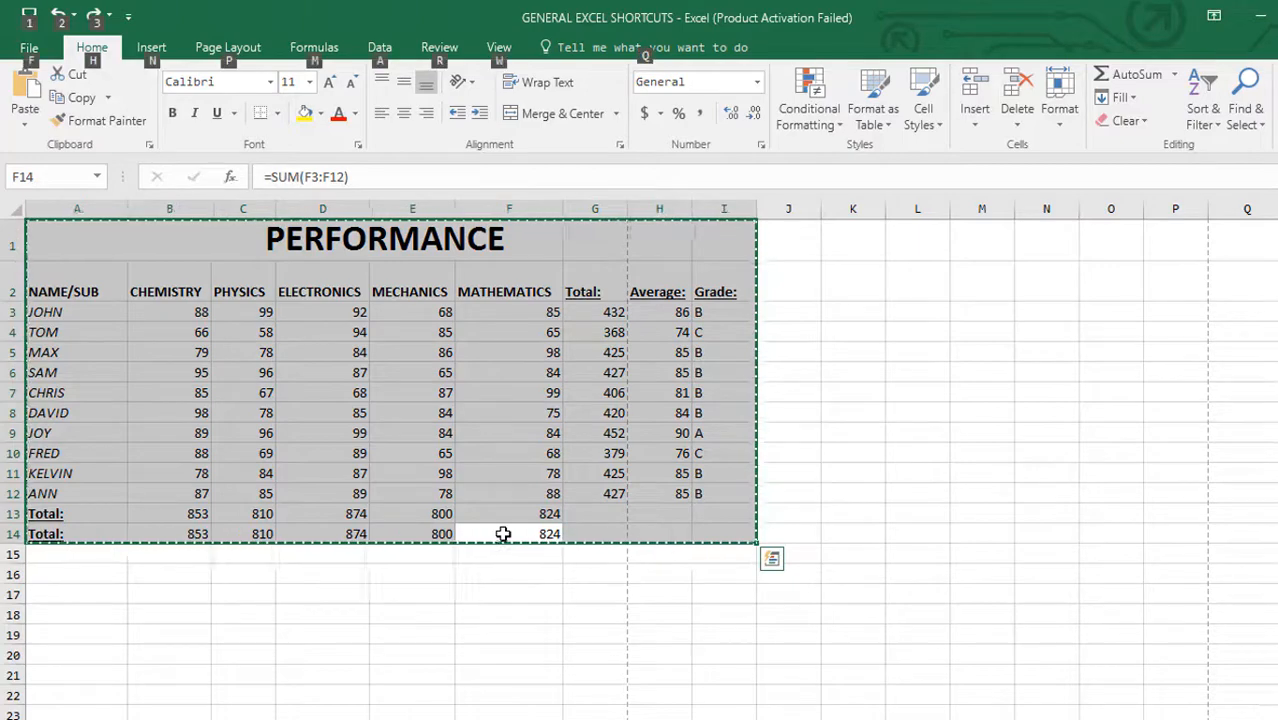
pyautogui.hotkey('alt', 'F1')
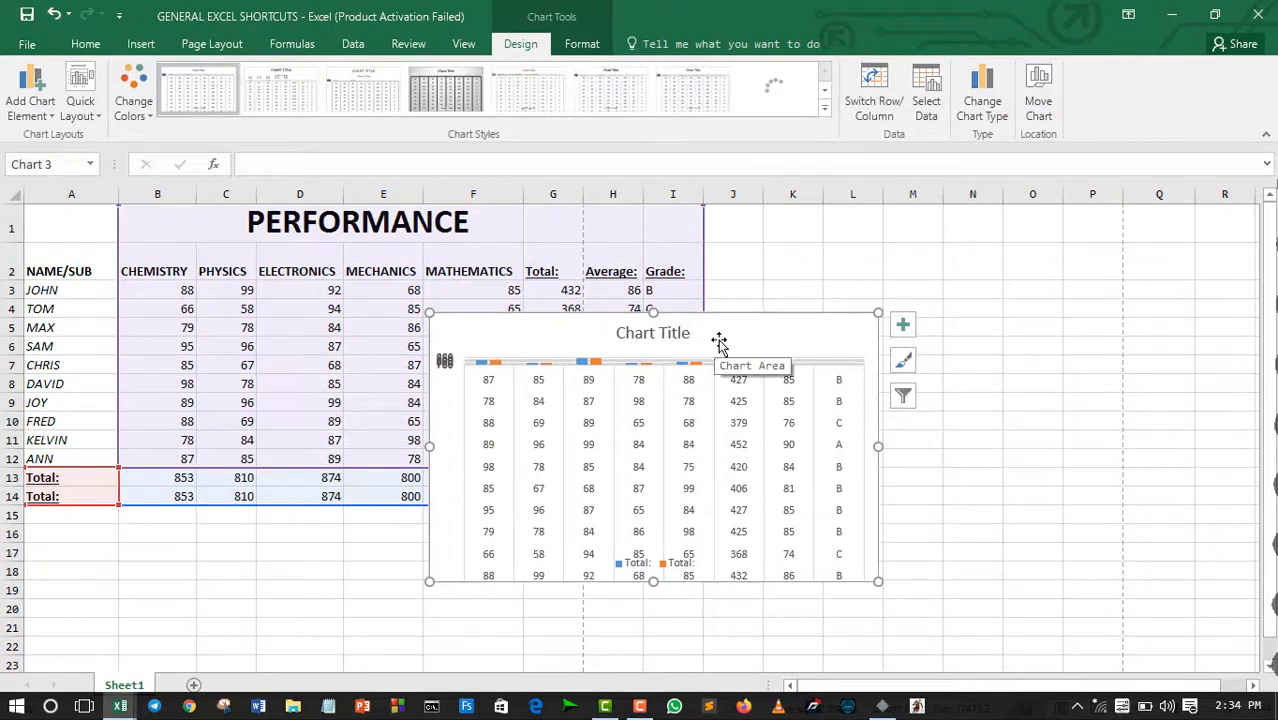
pyautogui.moveTo(725, 340); pyautogui.dragTo(1004, 261)
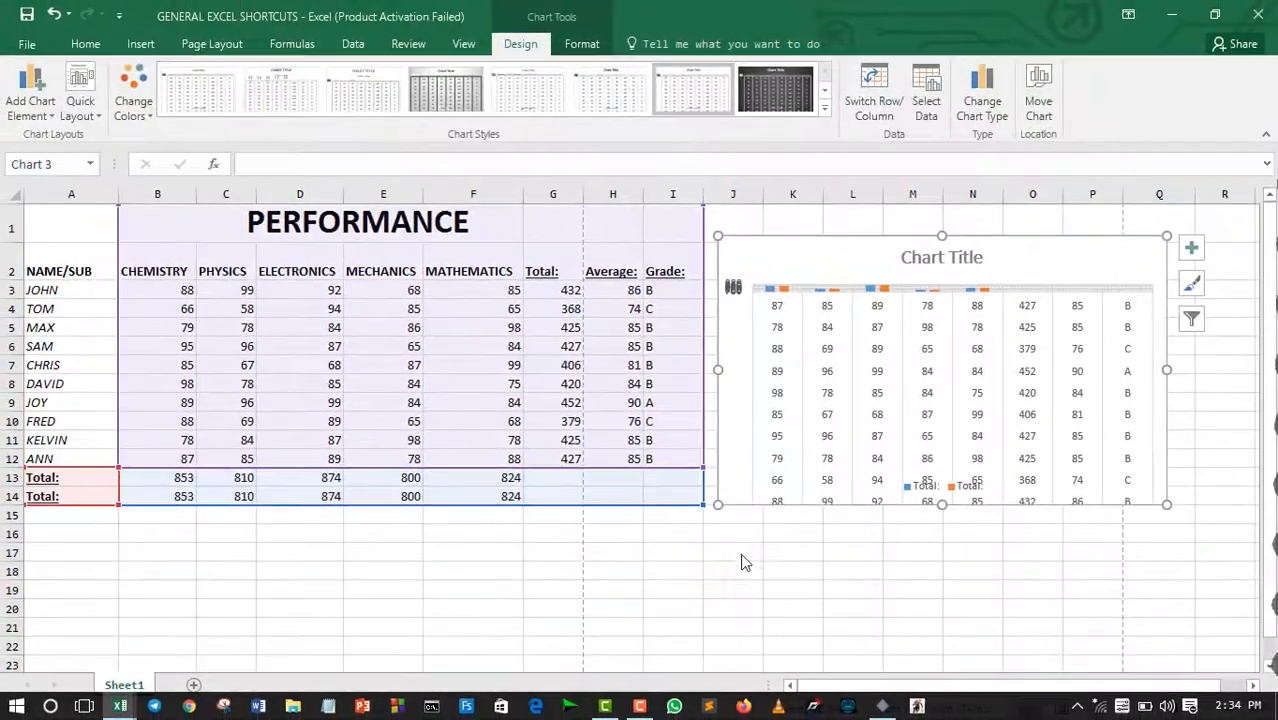
pyautogui.click(688, 562)
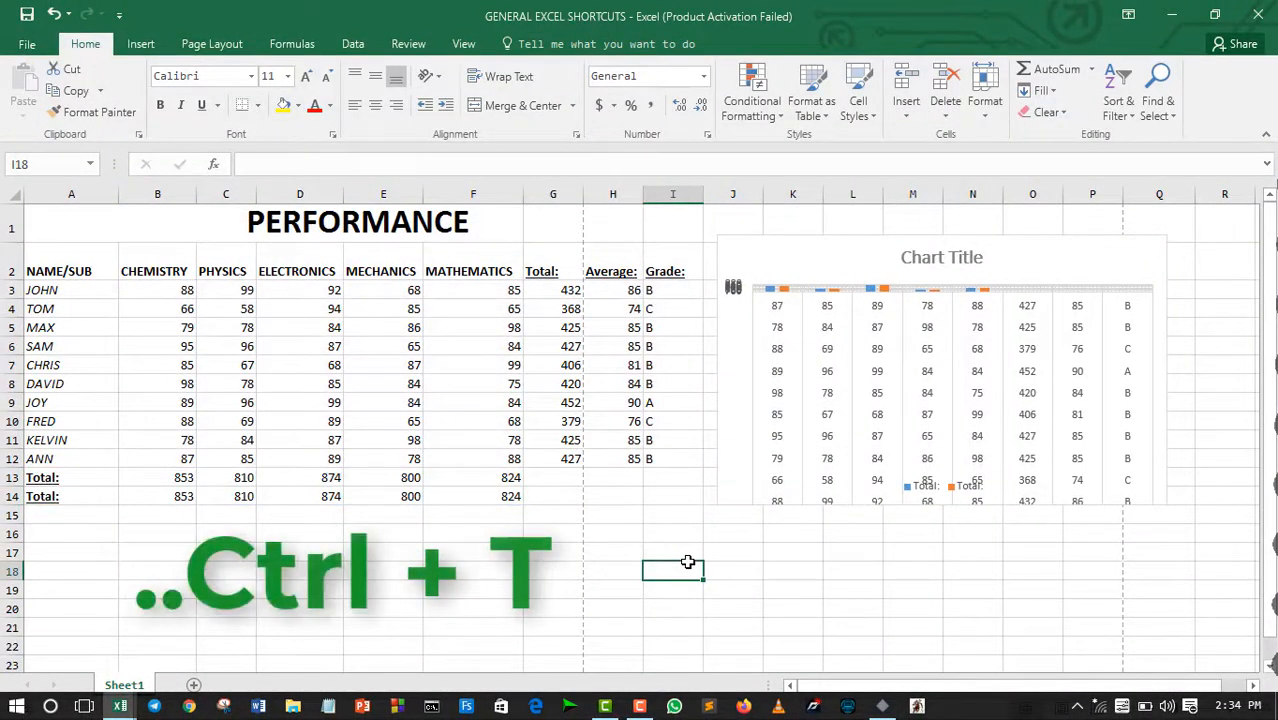
# Step: Create a table from the range A1:I14 with the headers option enabled
pyautogui.click(524, 496)
pyautogui.hotkey('ctrl', 't')
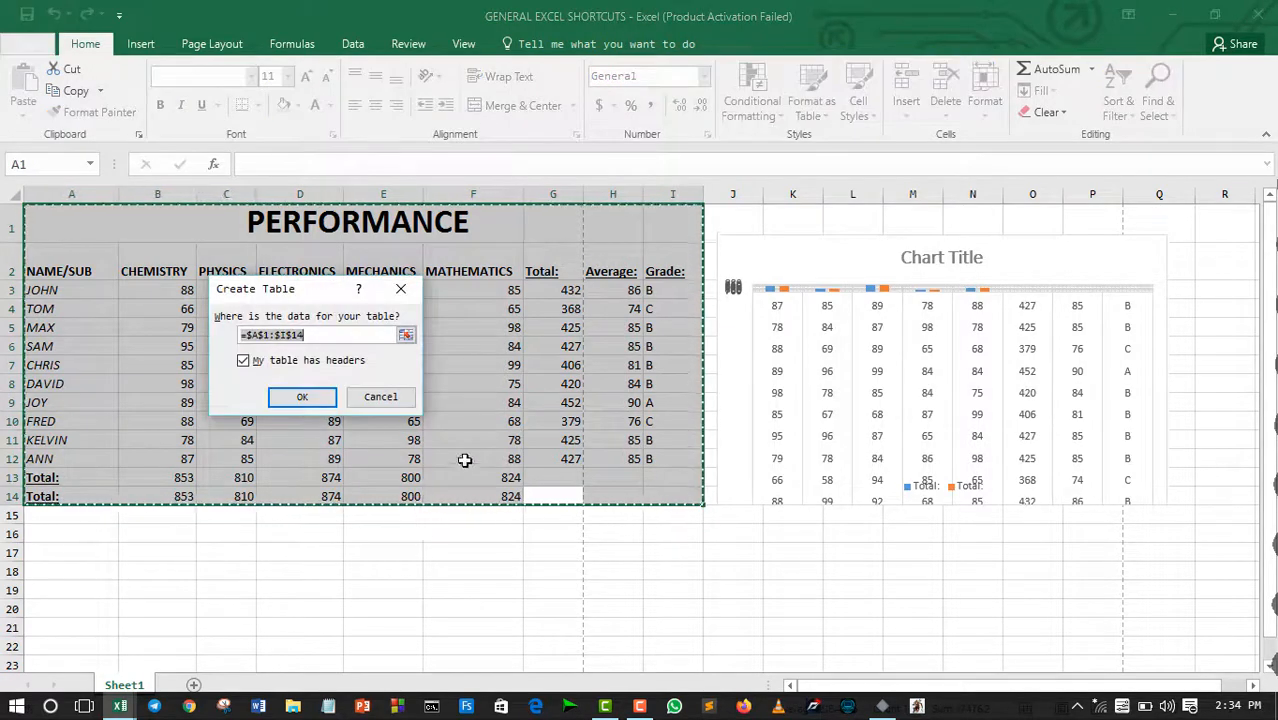
pyautogui.click(300, 398)
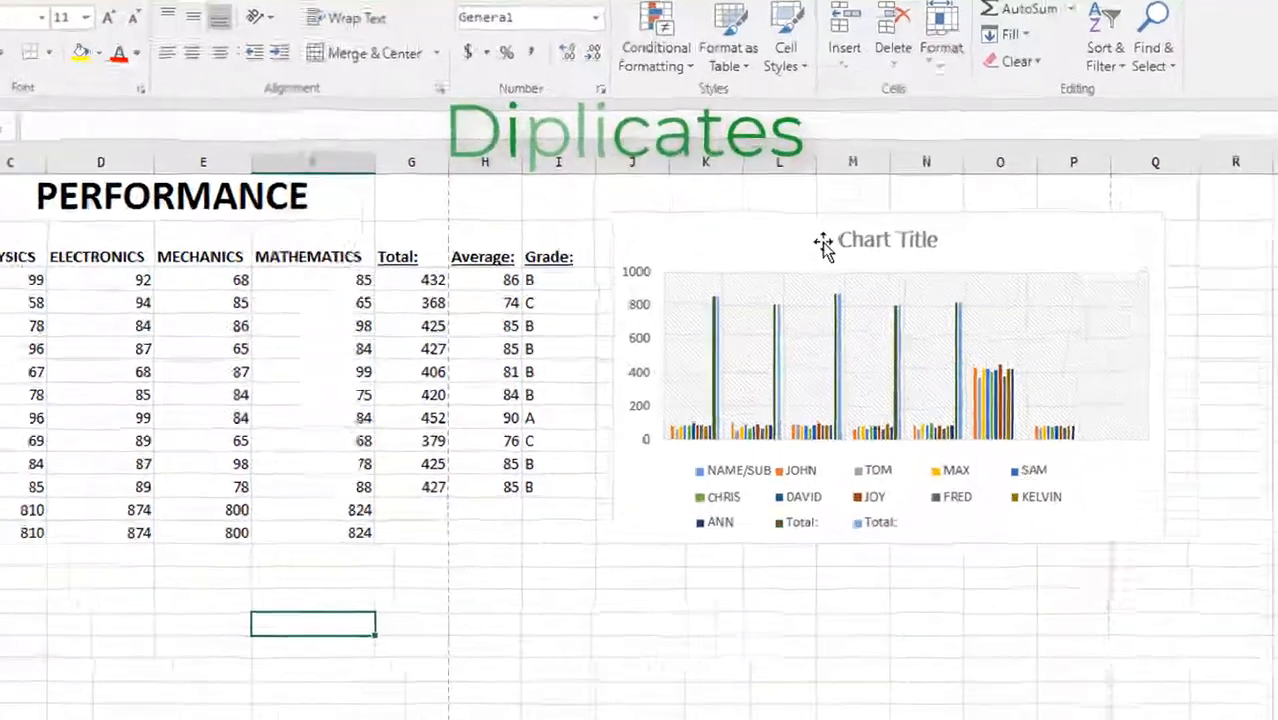
# Step: Duplicate the chart and move the copy below the original, starting at about row 13
pyautogui.click(901, 256)
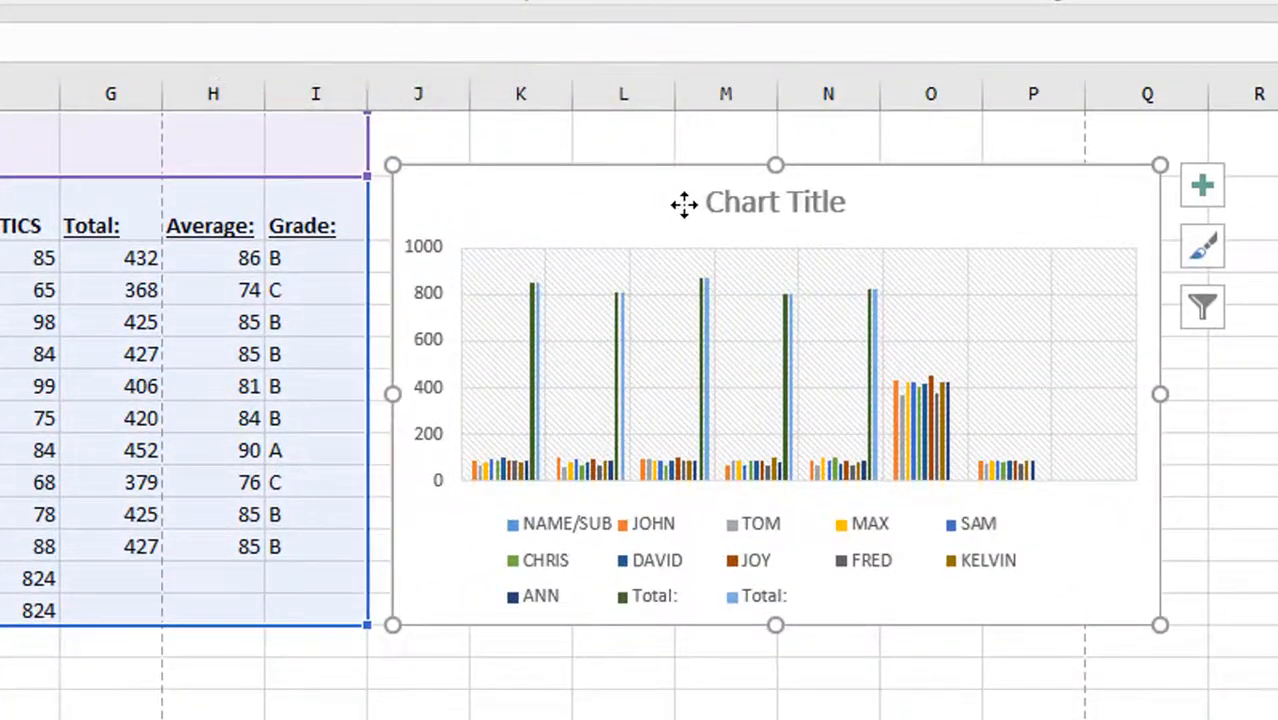
pyautogui.hotkey('ctrl', 'd')
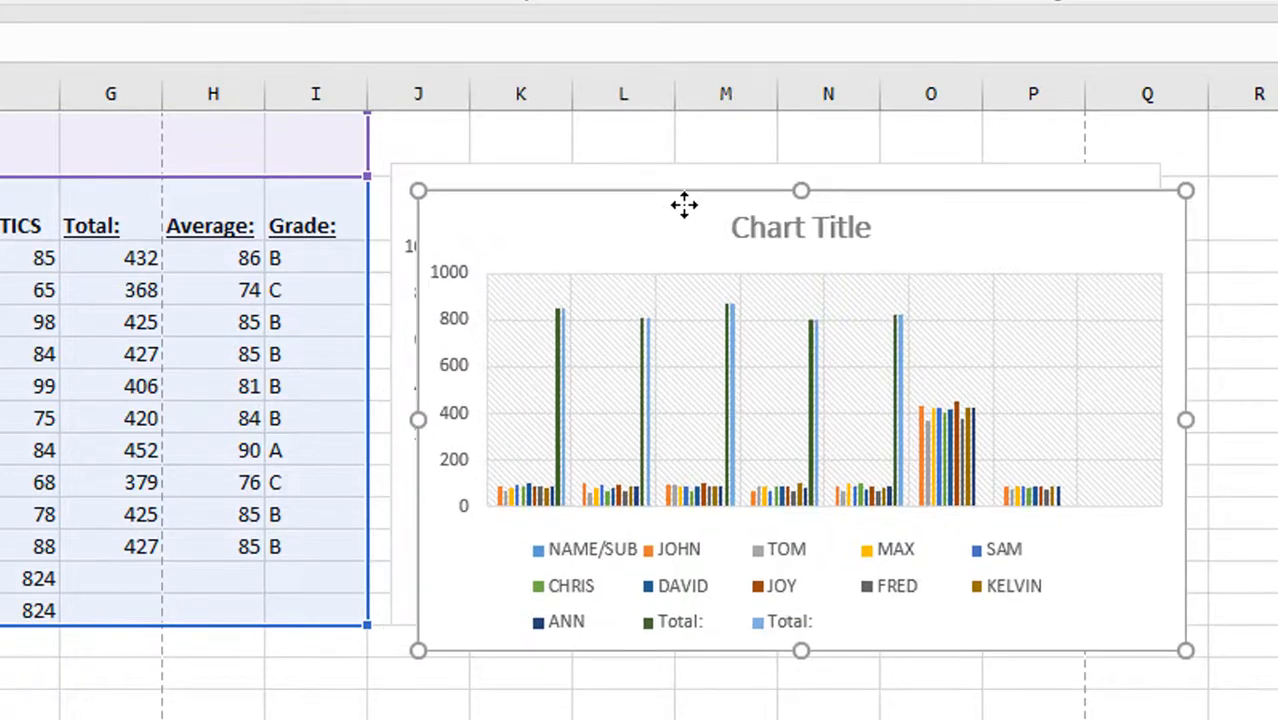
pyautogui.moveTo(655, 228); pyautogui.dragTo(606, 356)
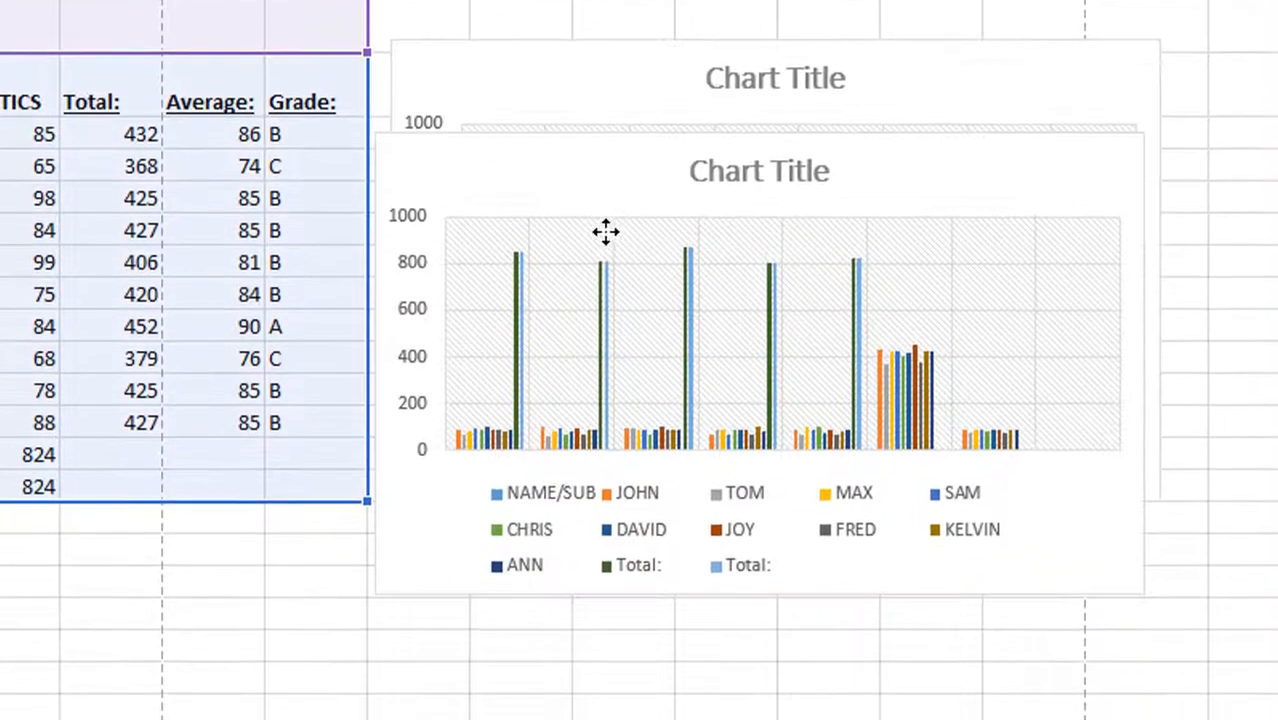
pyautogui.moveTo(606, 232)
pyautogui.mouseDown()
pyautogui.moveTo(665, 399)
pyautogui.moveTo(639, 405)
pyautogui.moveTo(171, 100)
pyautogui.moveTo(180, 160)
pyautogui.moveTo(742, 291)
pyautogui.moveTo(824, 485)
pyautogui.moveTo(870, 489)
pyautogui.mouseUp()
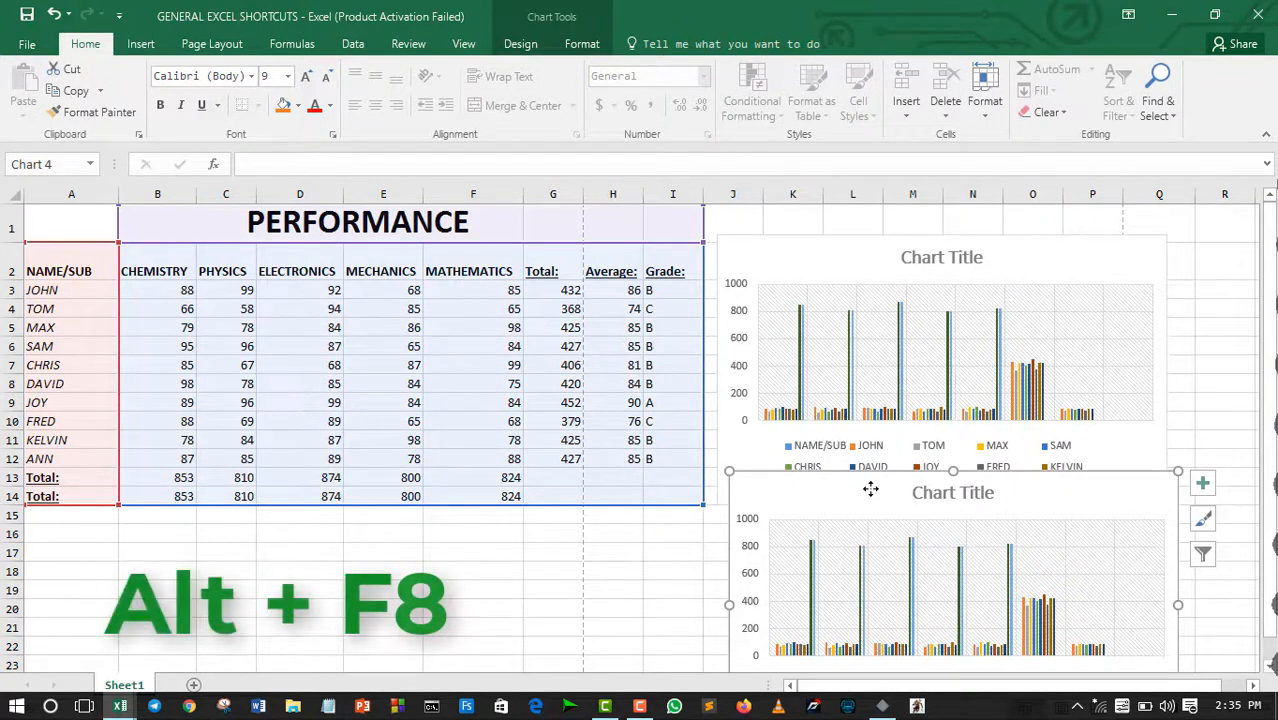
# Step: Deselect the chart by selecting empty cell F18 and open the Macro dialog
pyautogui.click(497, 586)
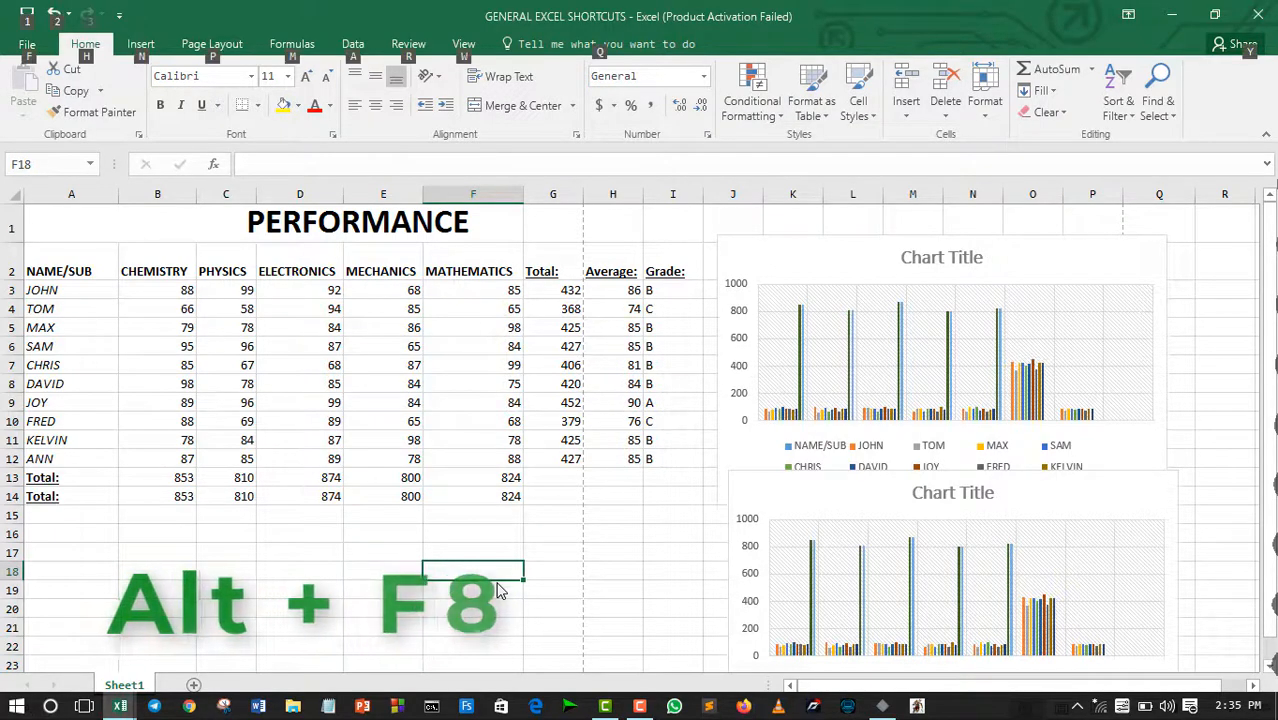
pyautogui.press('alt')
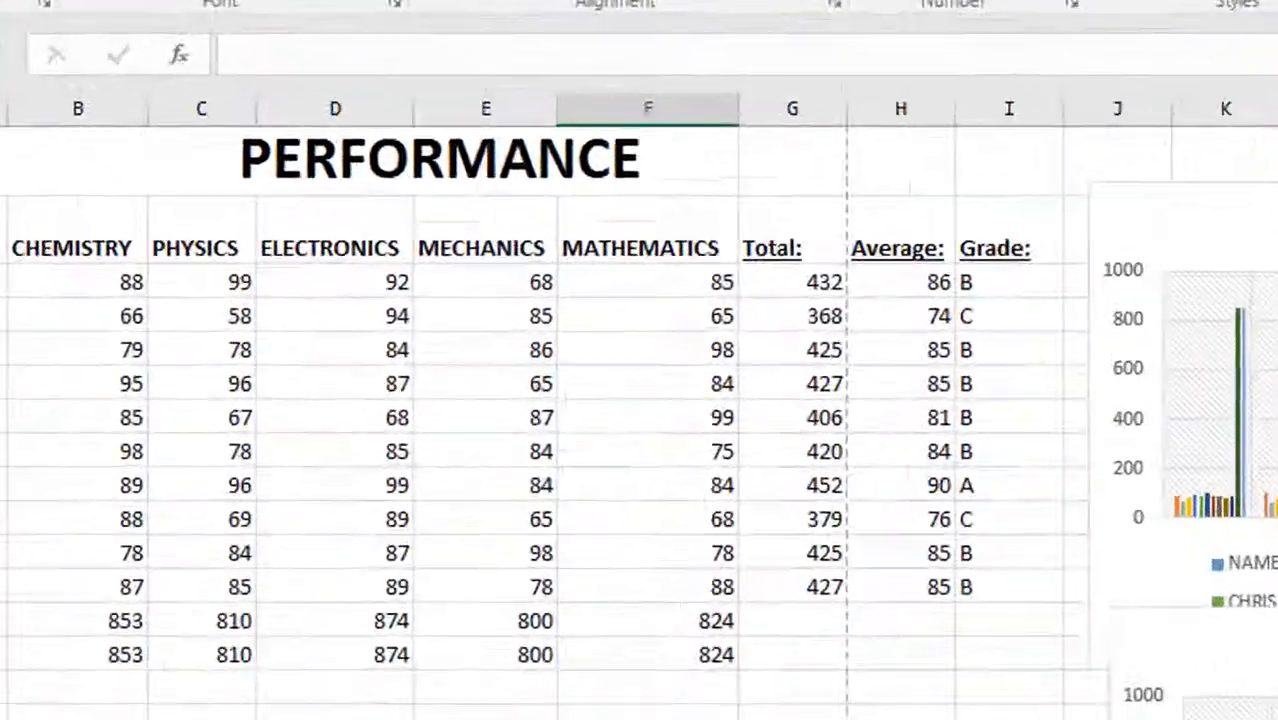
pyautogui.hotkey('alt', 'F8')
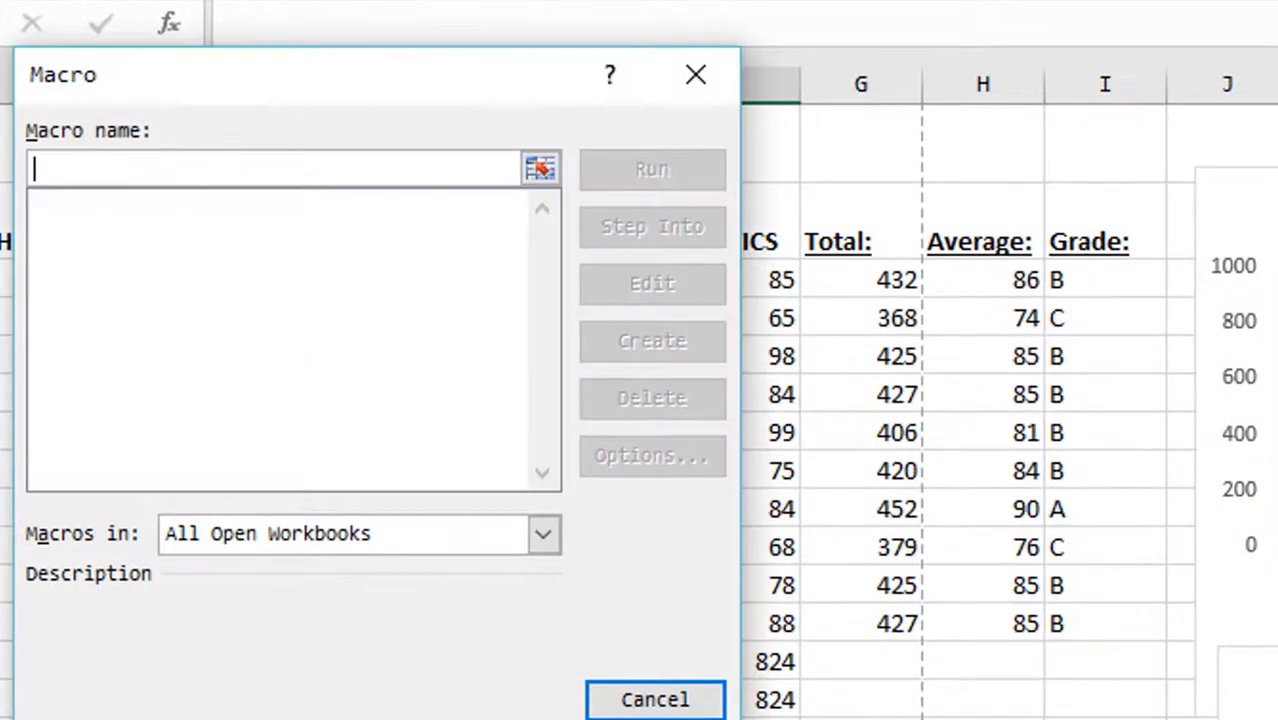